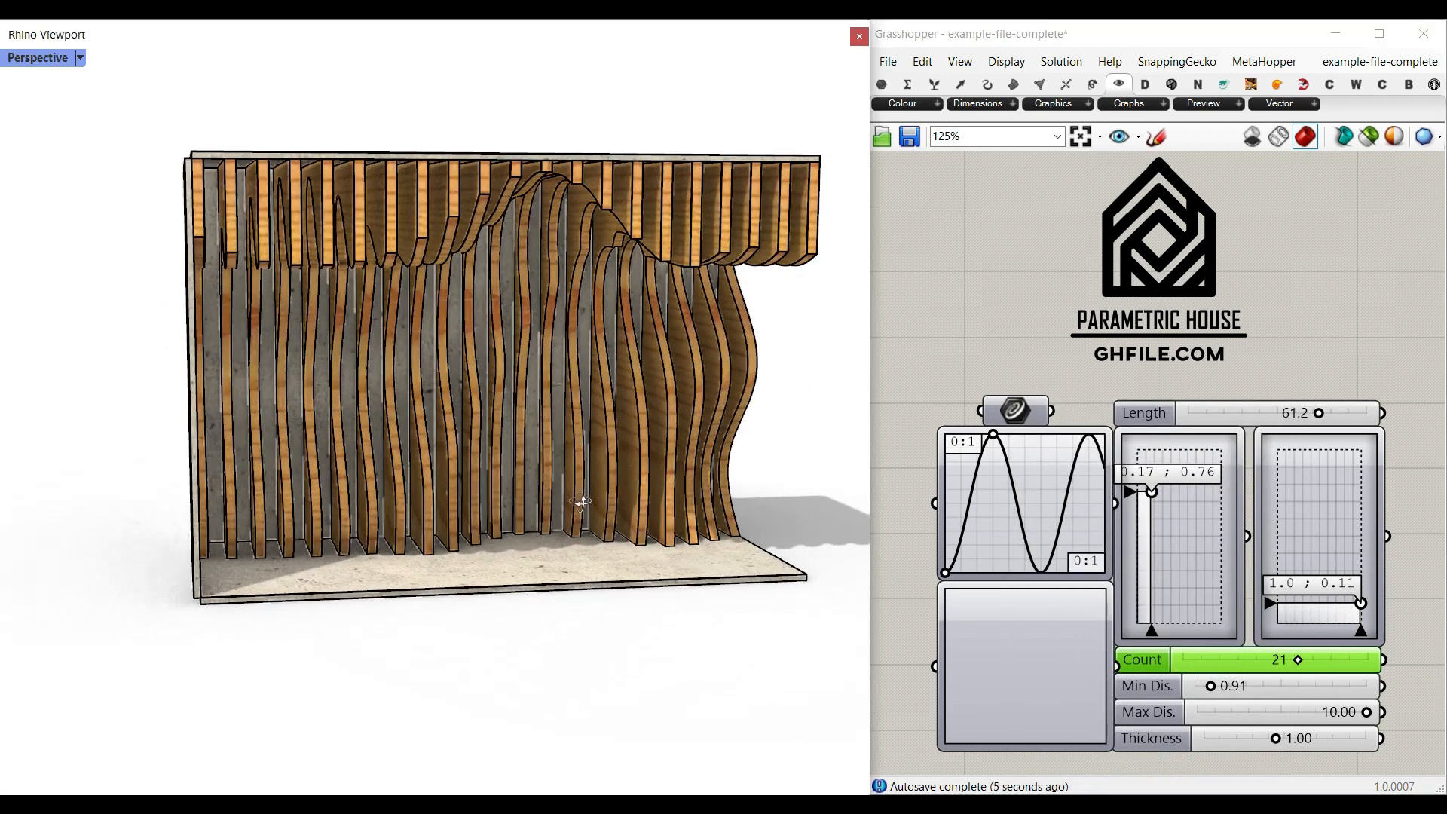
- Reduce the Thickness of the wooden panels to 0.78
{"action": "left_click_drag", "start_coordinate": [1274, 738], "coordinate": [1258, 740]}
{"action": "left_click_drag", "start_coordinate": [1259, 741], "coordinate": [1255, 740]}
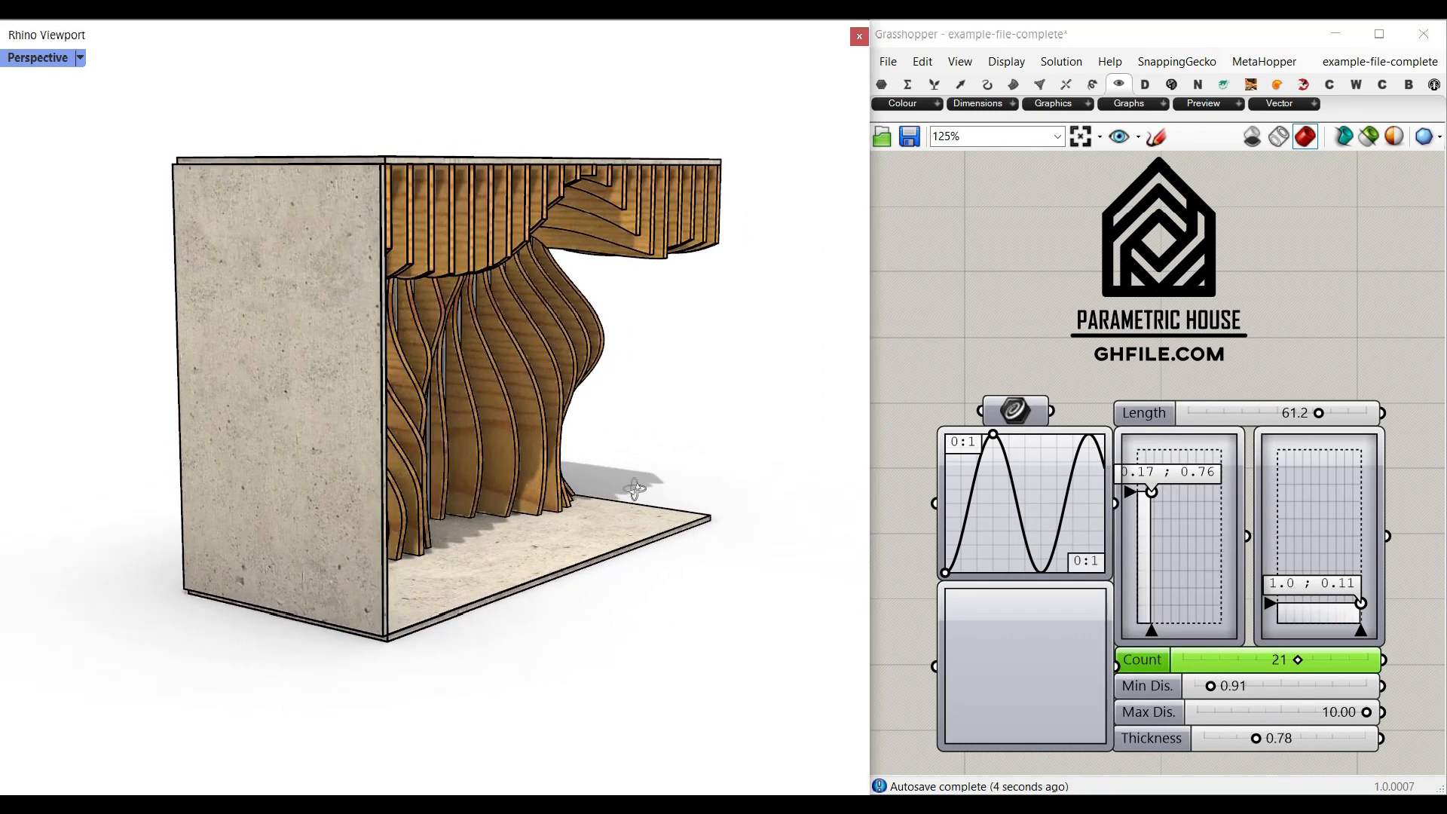
- Shape the graph mapper as an S-shaped Bezier curve and set Min Dis. to 9.39 and Max Dis. to 2.15
{"action": "mouse_move", "coordinate": [1009, 436]}
{"action": "left_mouse_down"}
{"action": "mouse_move", "coordinate": [978, 429]}
{"action": "mouse_move", "coordinate": [1023, 433]}
{"action": "left_mouse_up"}
{"action": "right_click", "coordinate": [1035, 529]}
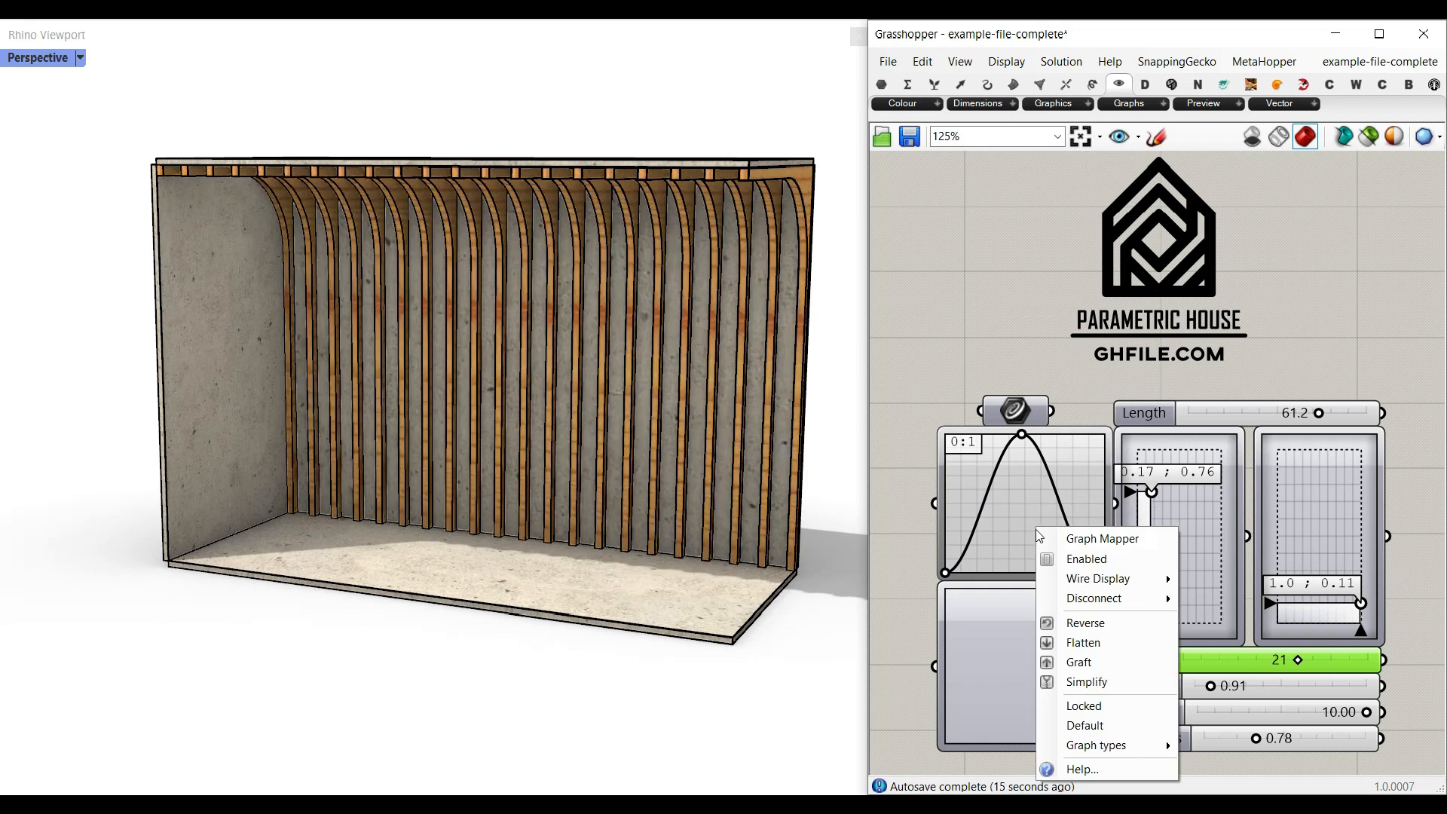
{"action": "mouse_move", "coordinate": [1098, 650]}
{"action": "left_click", "coordinate": [1228, 626]}
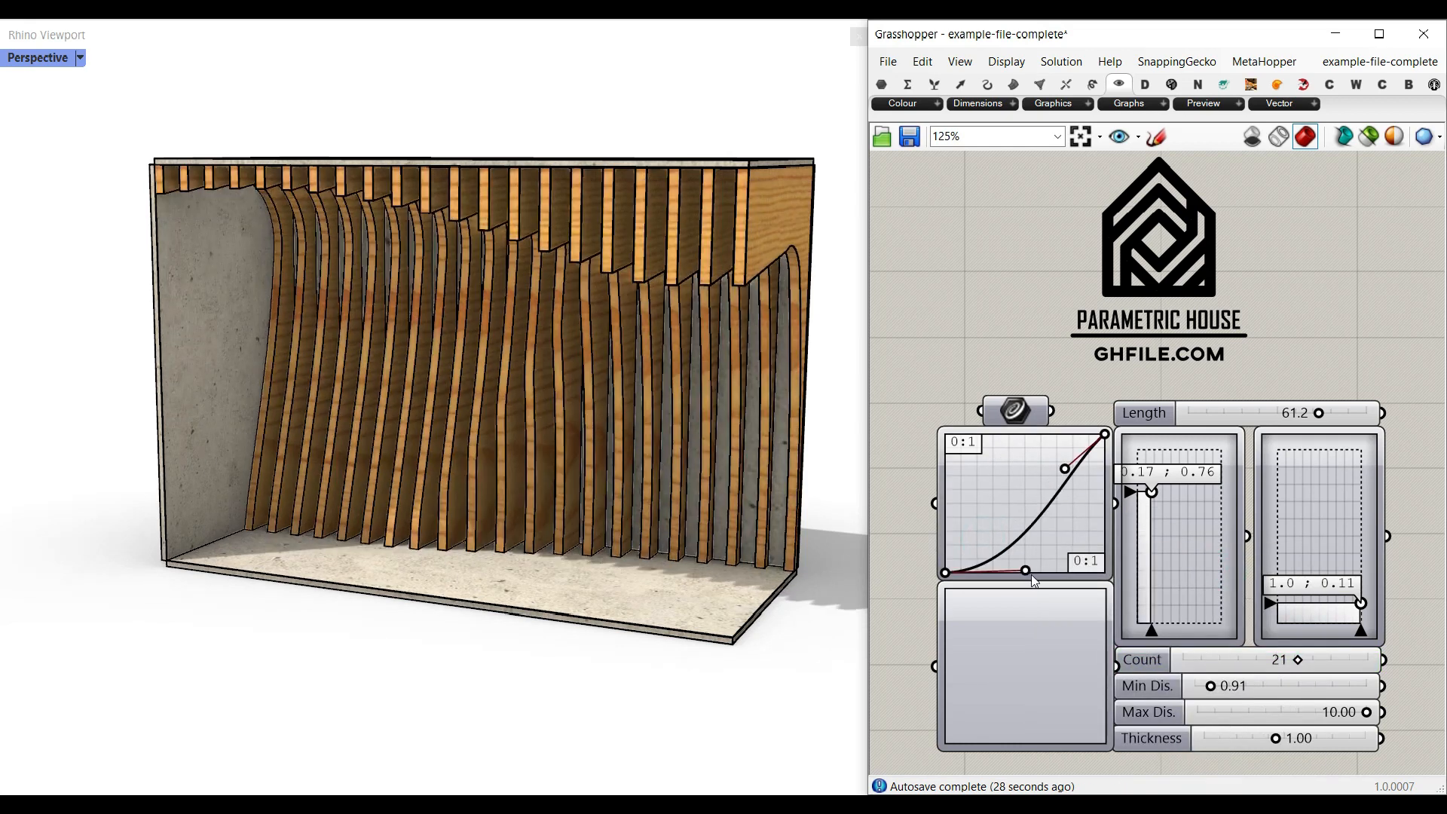
{"action": "left_click_drag", "start_coordinate": [1041, 453], "coordinate": [1022, 433]}
{"action": "right_click_drag", "start_coordinate": [413, 485], "coordinate": [455, 465]}
{"action": "mouse_move", "coordinate": [1366, 712]}
{"action": "left_mouse_down"}
{"action": "mouse_move", "coordinate": [1294, 716]}
{"action": "mouse_move", "coordinate": [1274, 690]}
{"action": "mouse_move", "coordinate": [1359, 700]}
{"action": "left_mouse_up"}
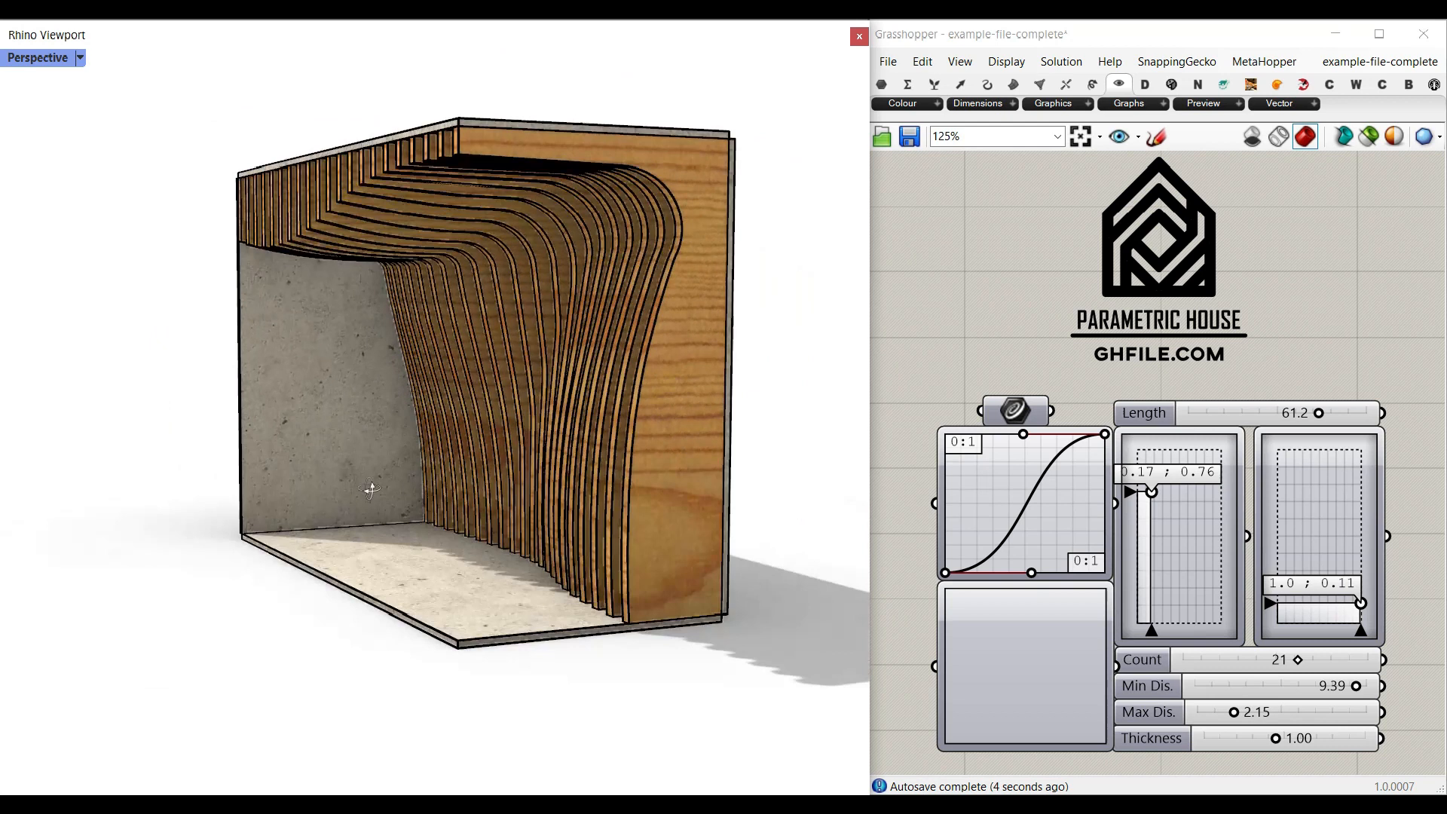
- Switch the graph mapper to a sine curve and widen its wave so one peak spans the graph
{"action": "right_click", "coordinate": [1050, 530]}
{"action": "mouse_move", "coordinate": [1109, 746]}
{"action": "left_click", "coordinate": [1234, 744]}
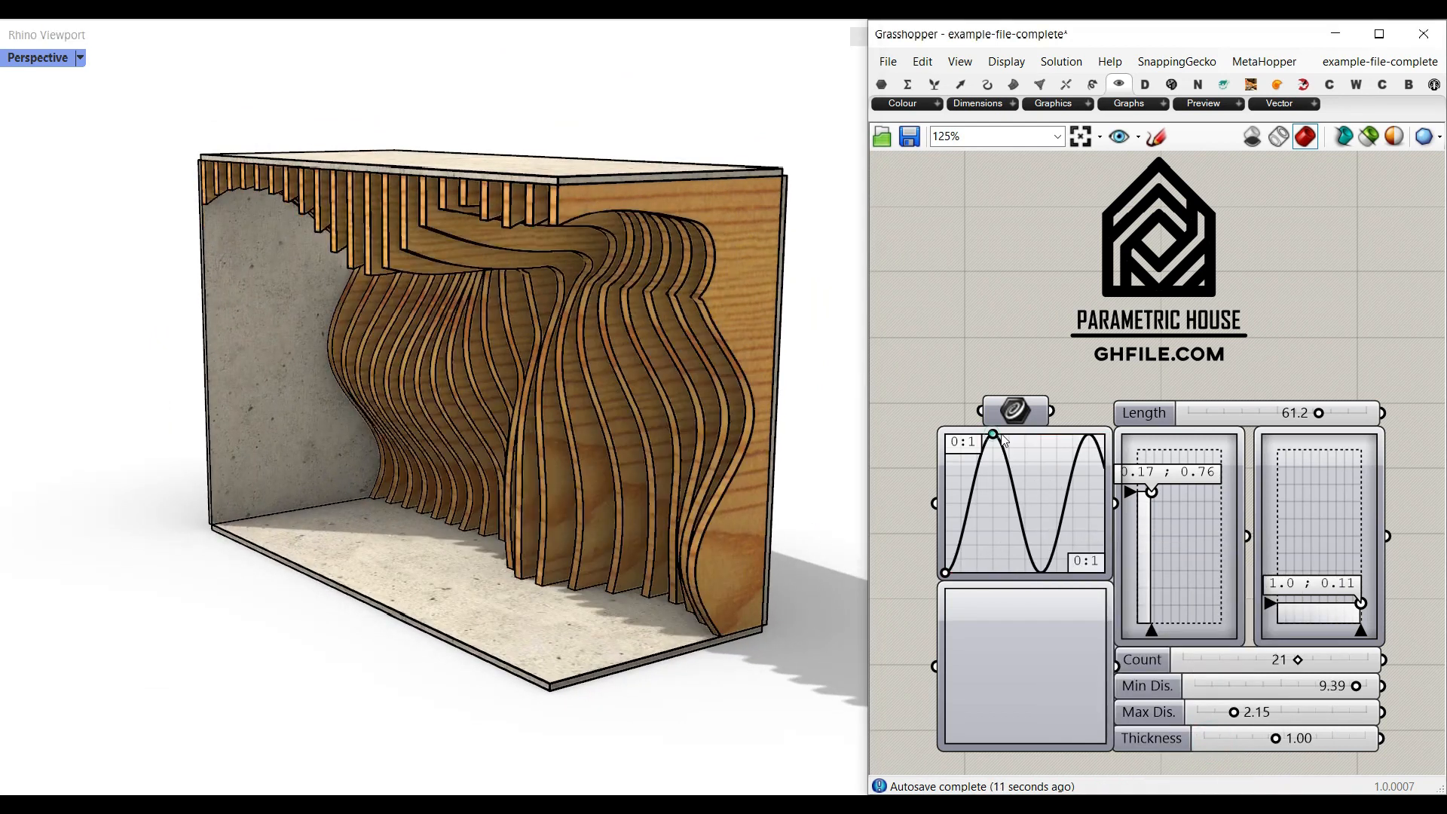
{"action": "left_click_drag", "start_coordinate": [996, 436], "coordinate": [1020, 435]}
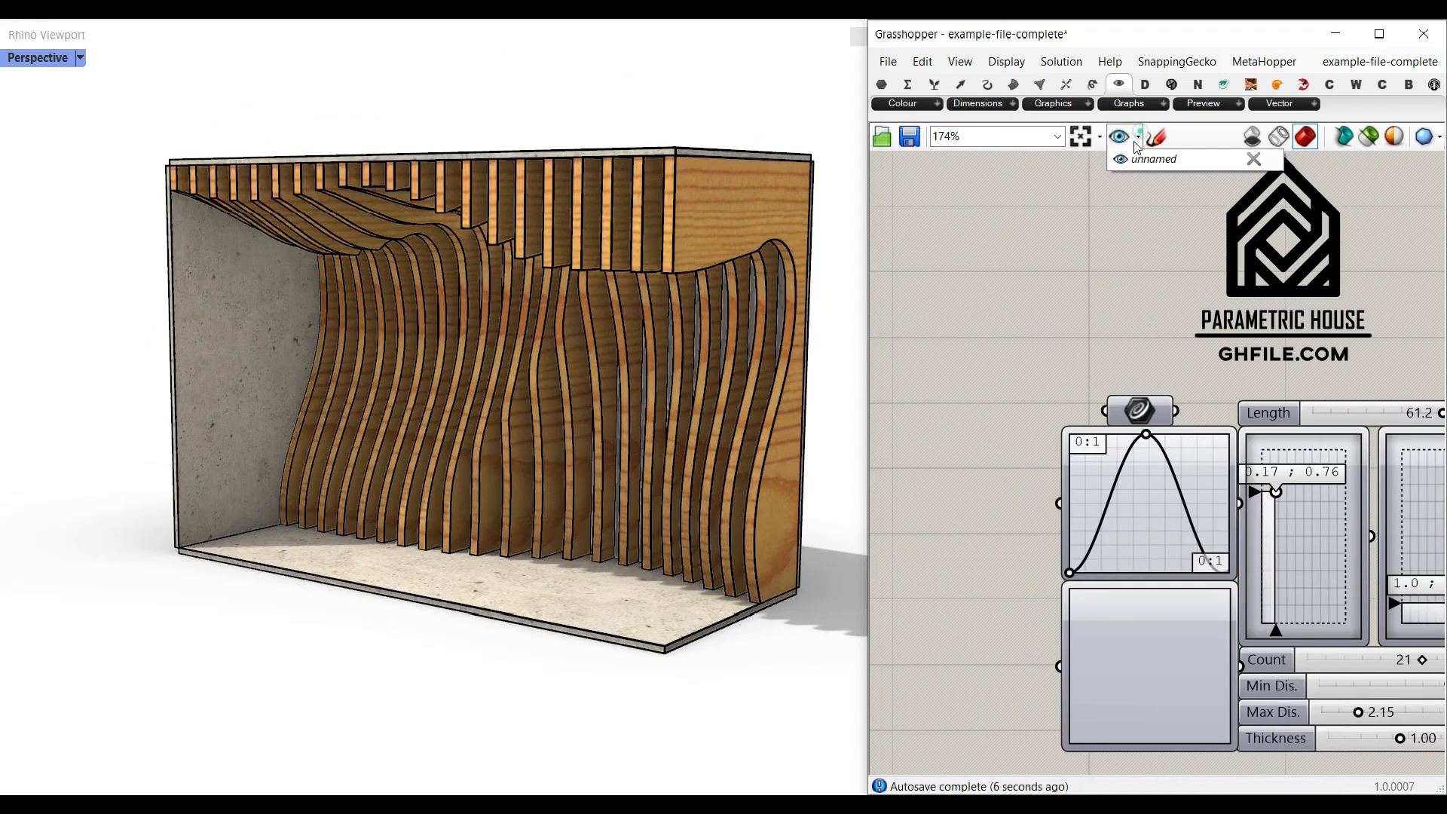
- Lower the Count of the panels and increase their Thickness
{"action": "left_click_drag", "start_coordinate": [1297, 659], "coordinate": [1265, 659]}
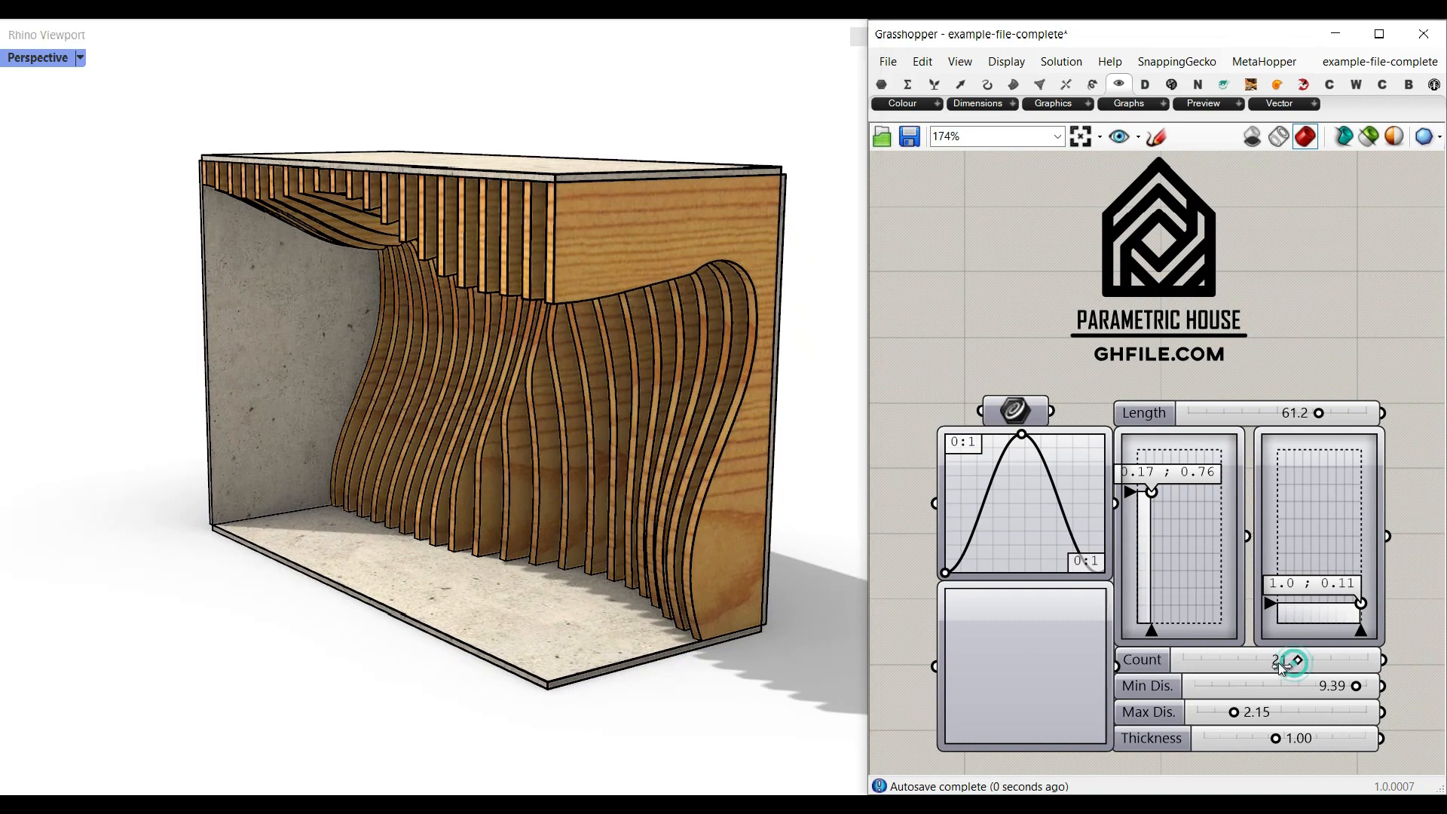
{"action": "left_click_drag", "start_coordinate": [1274, 738], "coordinate": [1341, 740]}
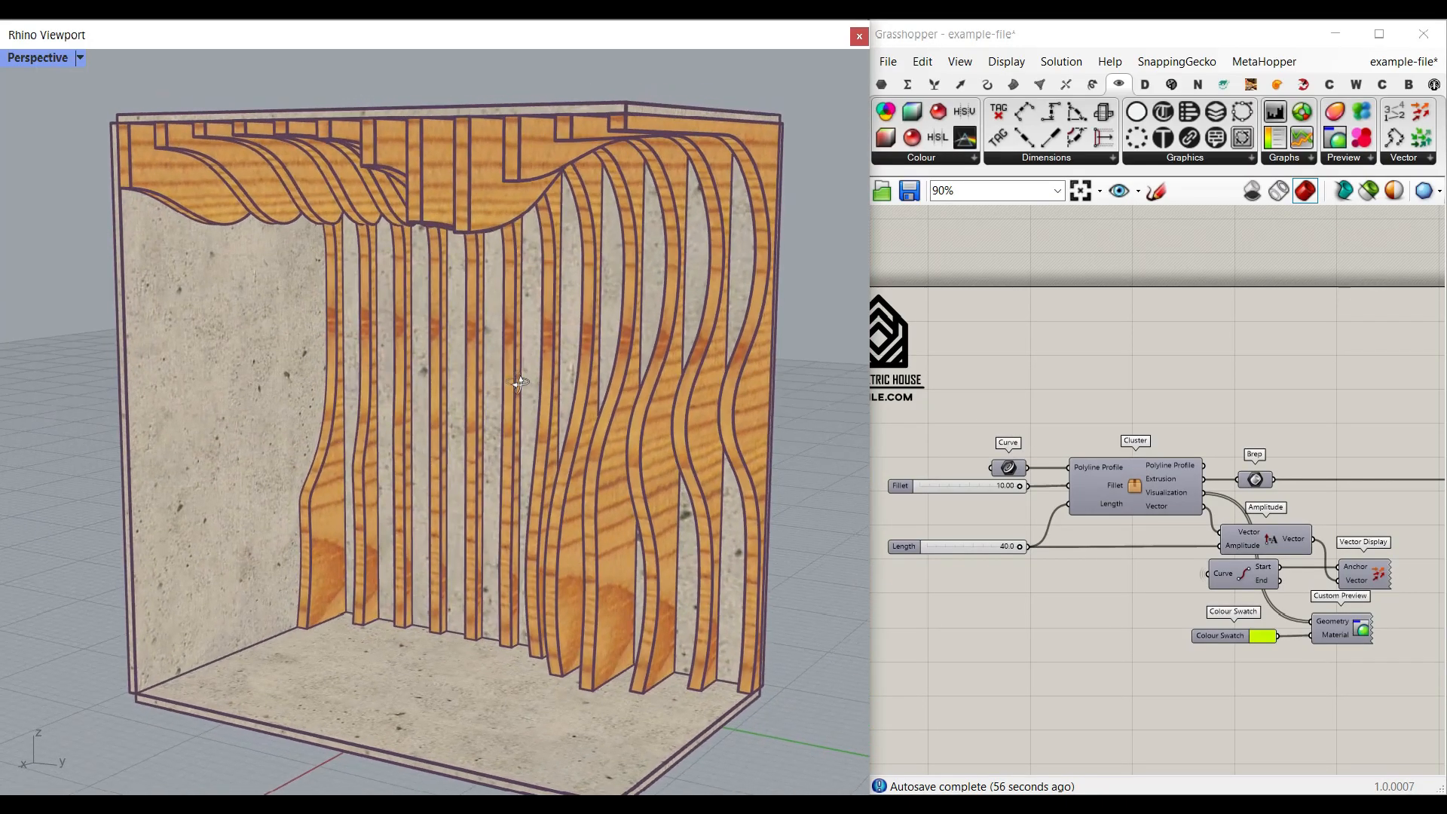
- Turn off the preview of every component in the example-file definition so only the profile polyline is shown
{"action": "scroll", "coordinate": [1216, 447], "scroll_direction": "down", "scroll_amount": 5}
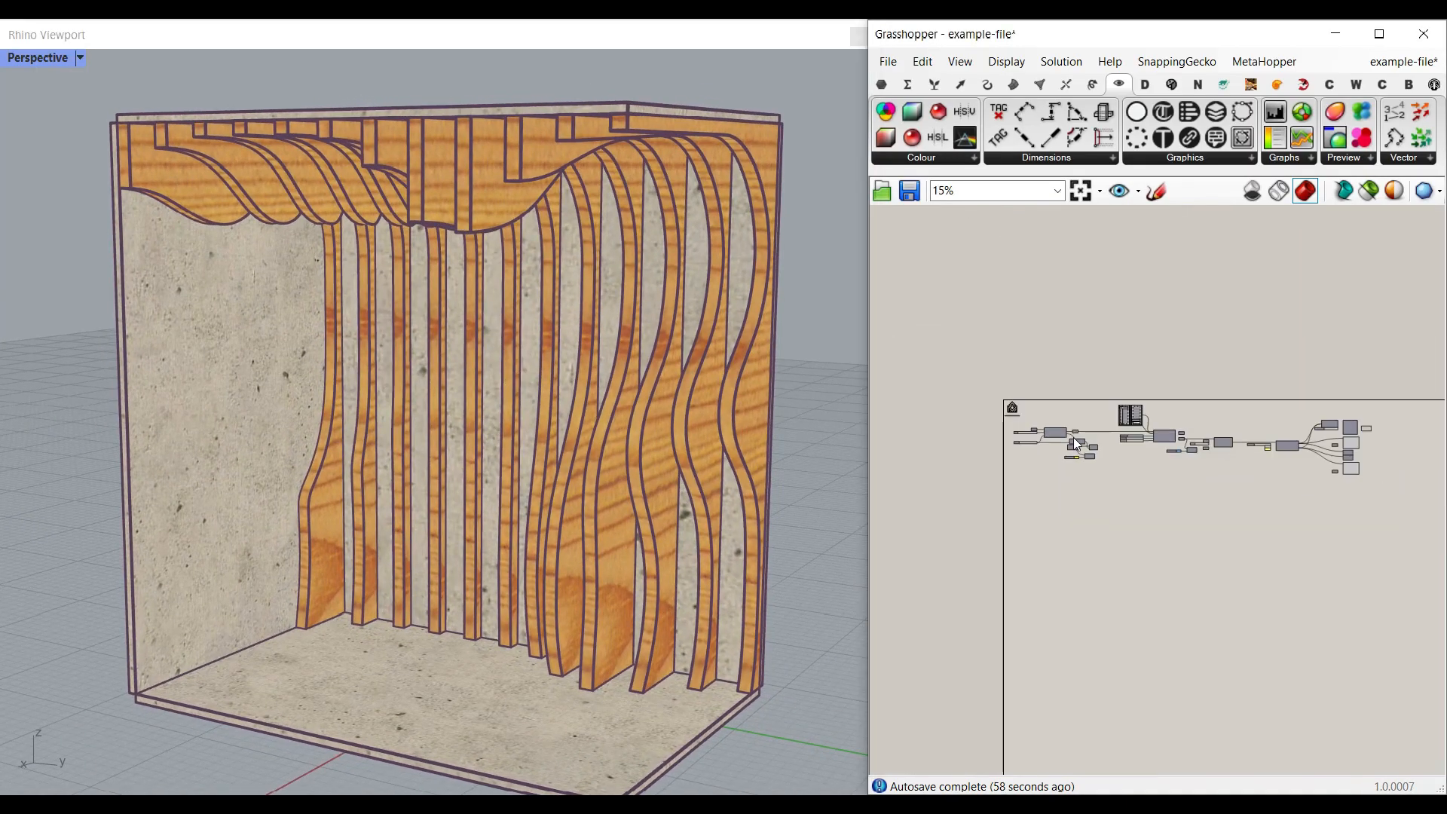
{"action": "mouse_move", "coordinate": [492, 404]}
{"action": "right_mouse_down"}
{"action": "mouse_move", "coordinate": [632, 390]}
{"action": "mouse_move", "coordinate": [494, 404]}
{"action": "right_mouse_up"}
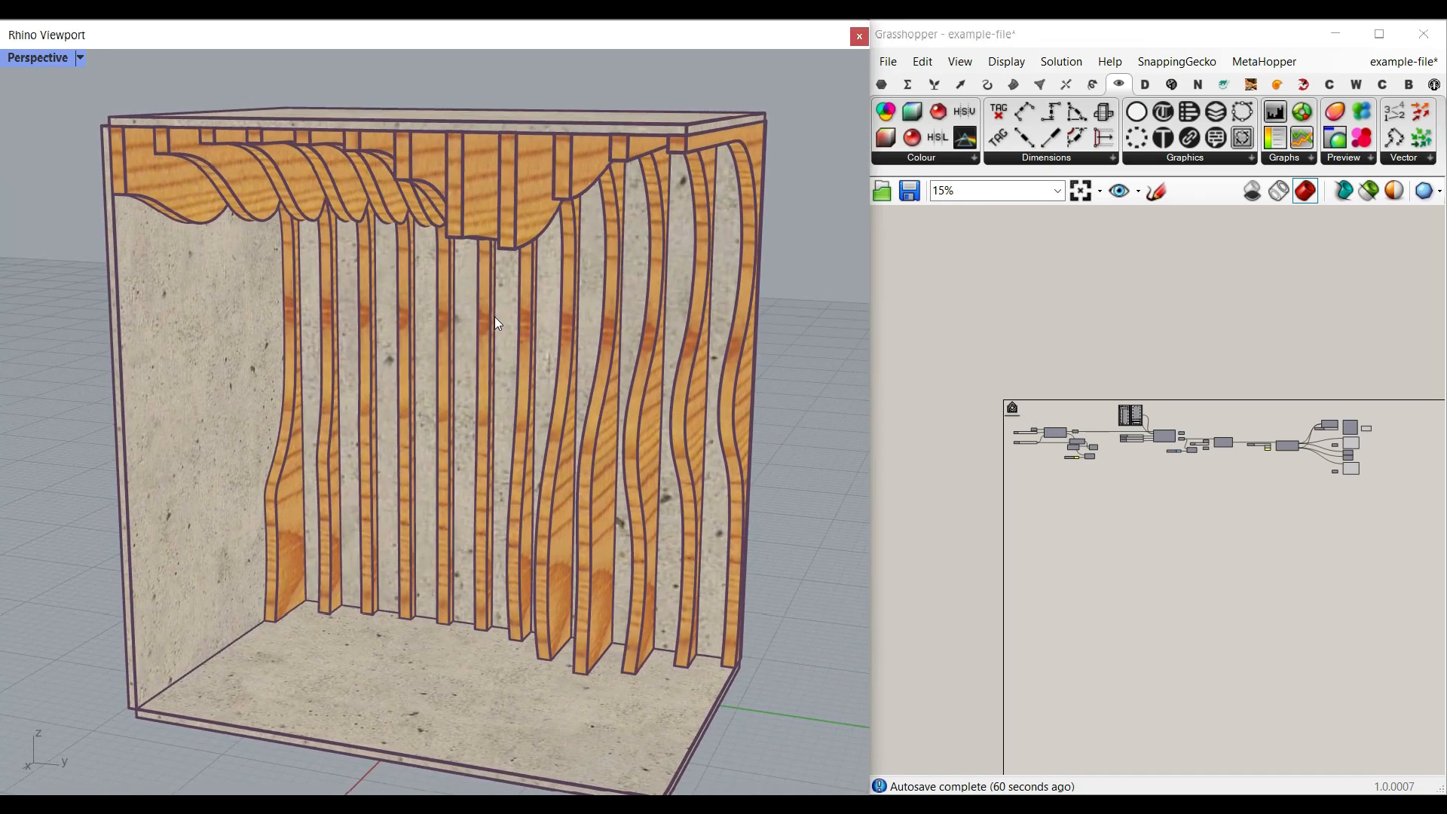
{"action": "right_click_drag", "start_coordinate": [521, 464], "coordinate": [554, 411]}
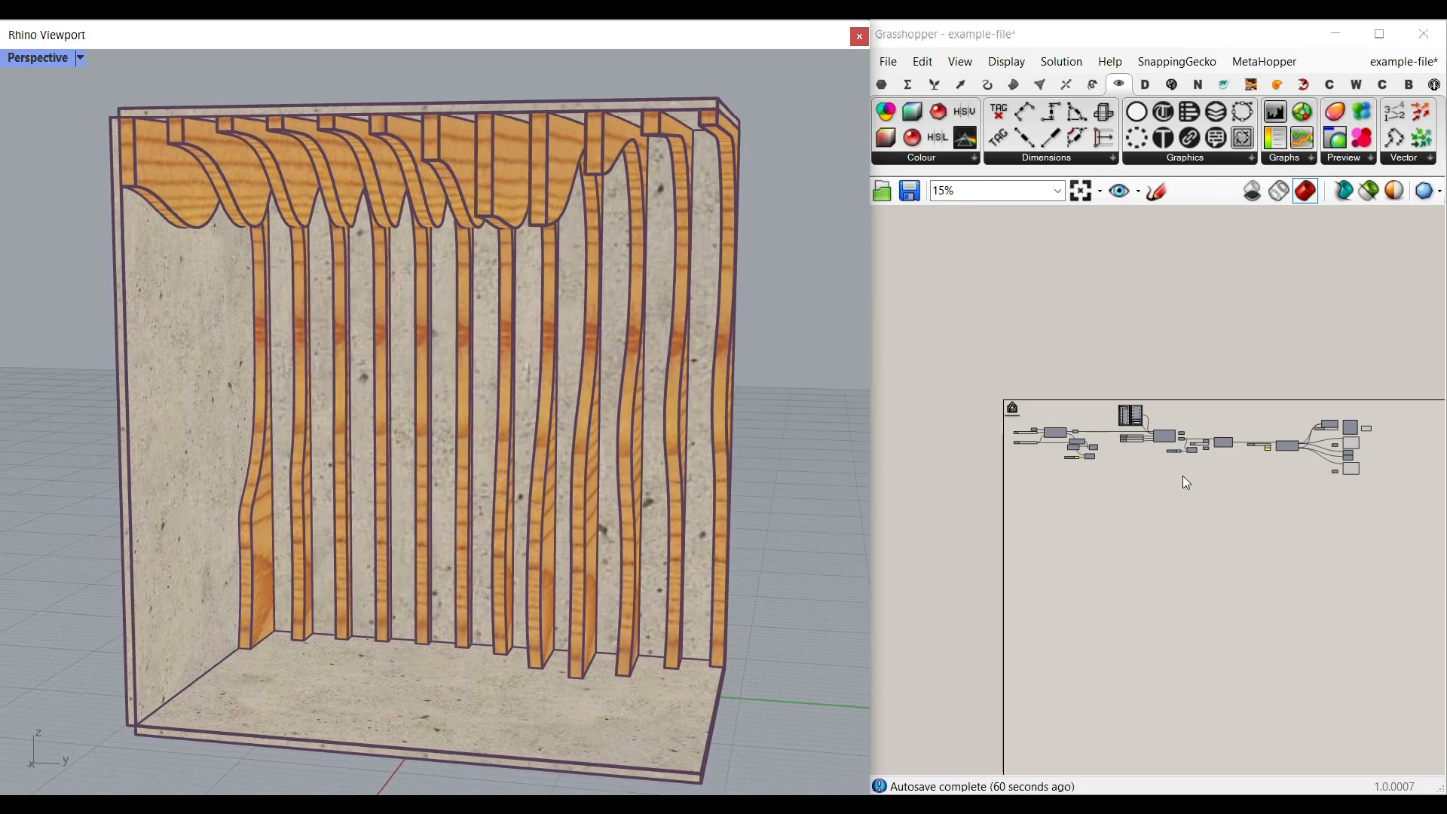
{"action": "left_click", "coordinate": [1416, 523]}
{"action": "left_click_drag", "start_coordinate": [1416, 523], "coordinate": [937, 351]}
{"action": "right_click", "coordinate": [1247, 348]}
{"action": "left_click", "coordinate": [1283, 374]}
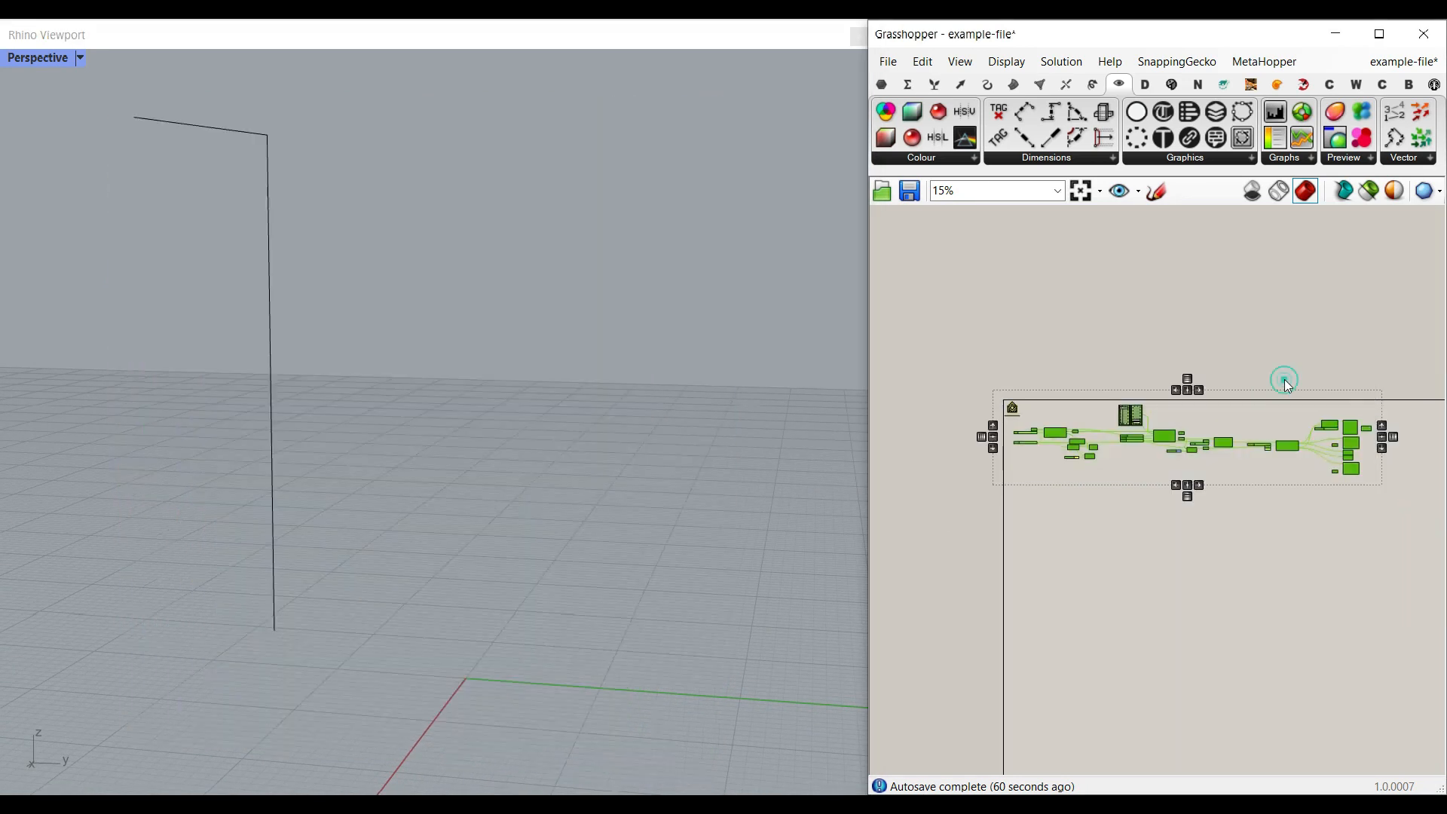
{"action": "left_click", "coordinate": [1267, 369]}
- Turn on the preview of the Brep component after the Cluster and inspect the surface with its Curve profile
{"action": "scroll", "coordinate": [1268, 369], "scroll_direction": "up", "scroll_amount": 10}
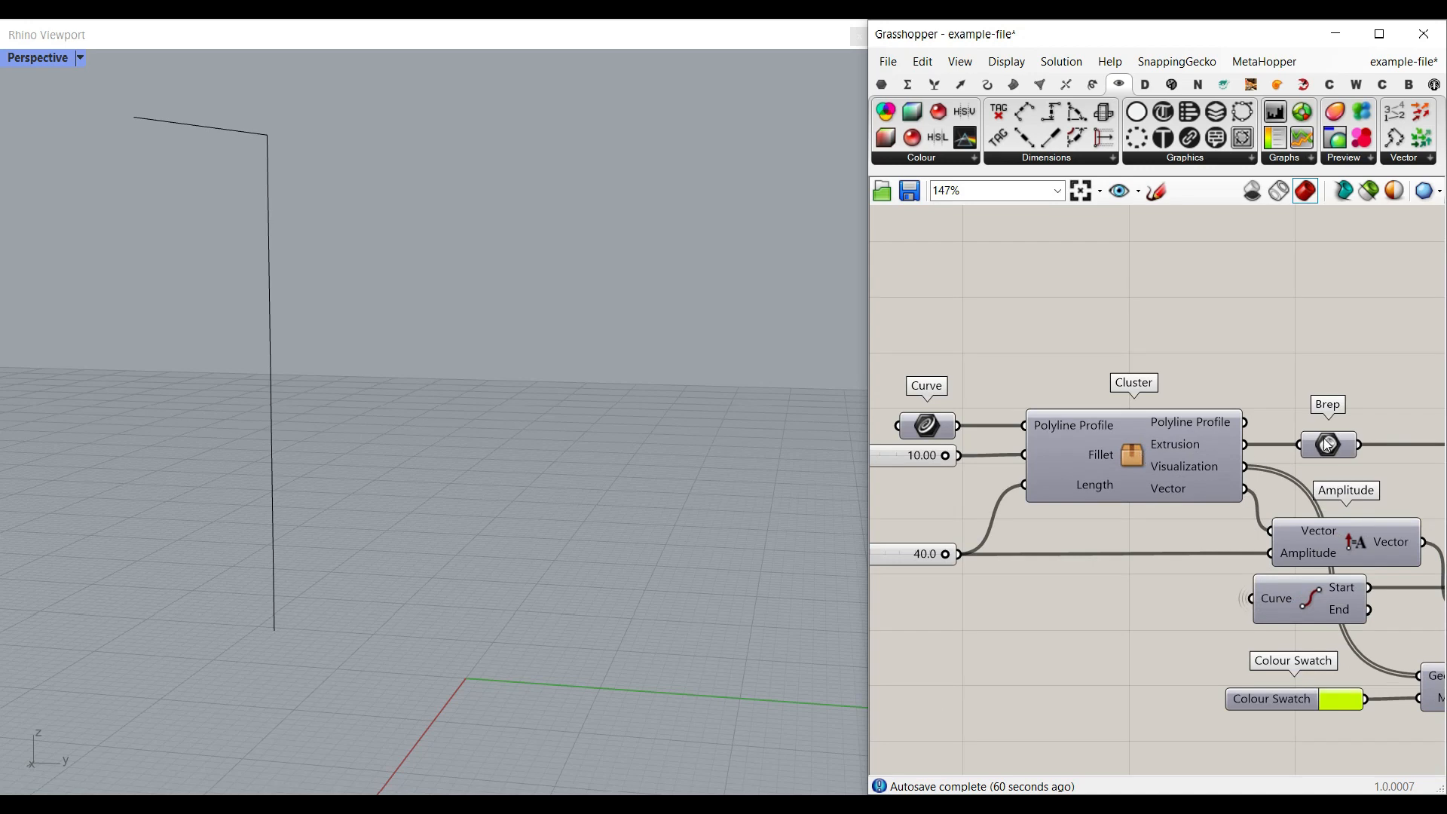
{"action": "right_click", "coordinate": [1326, 443]}
{"action": "left_click", "coordinate": [1327, 467]}
{"action": "right_click_drag", "start_coordinate": [808, 438], "coordinate": [410, 303]}
{"action": "right_click_drag", "start_coordinate": [927, 426], "coordinate": [989, 424]}
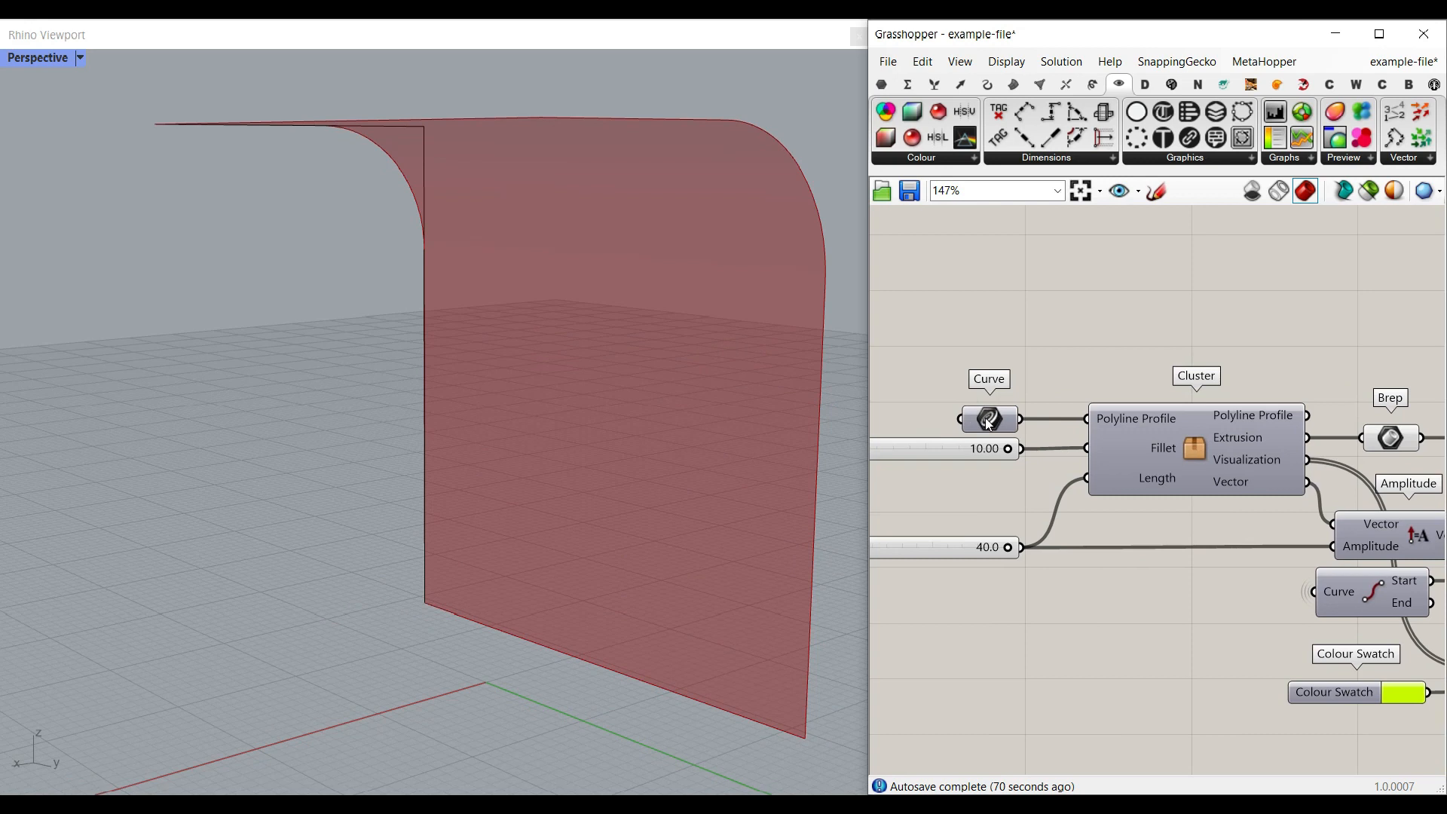
{"action": "right_click_drag", "start_coordinate": [413, 399], "coordinate": [468, 353]}
{"action": "left_click", "coordinate": [317, 532]}
{"action": "key", "text": "Escape"}
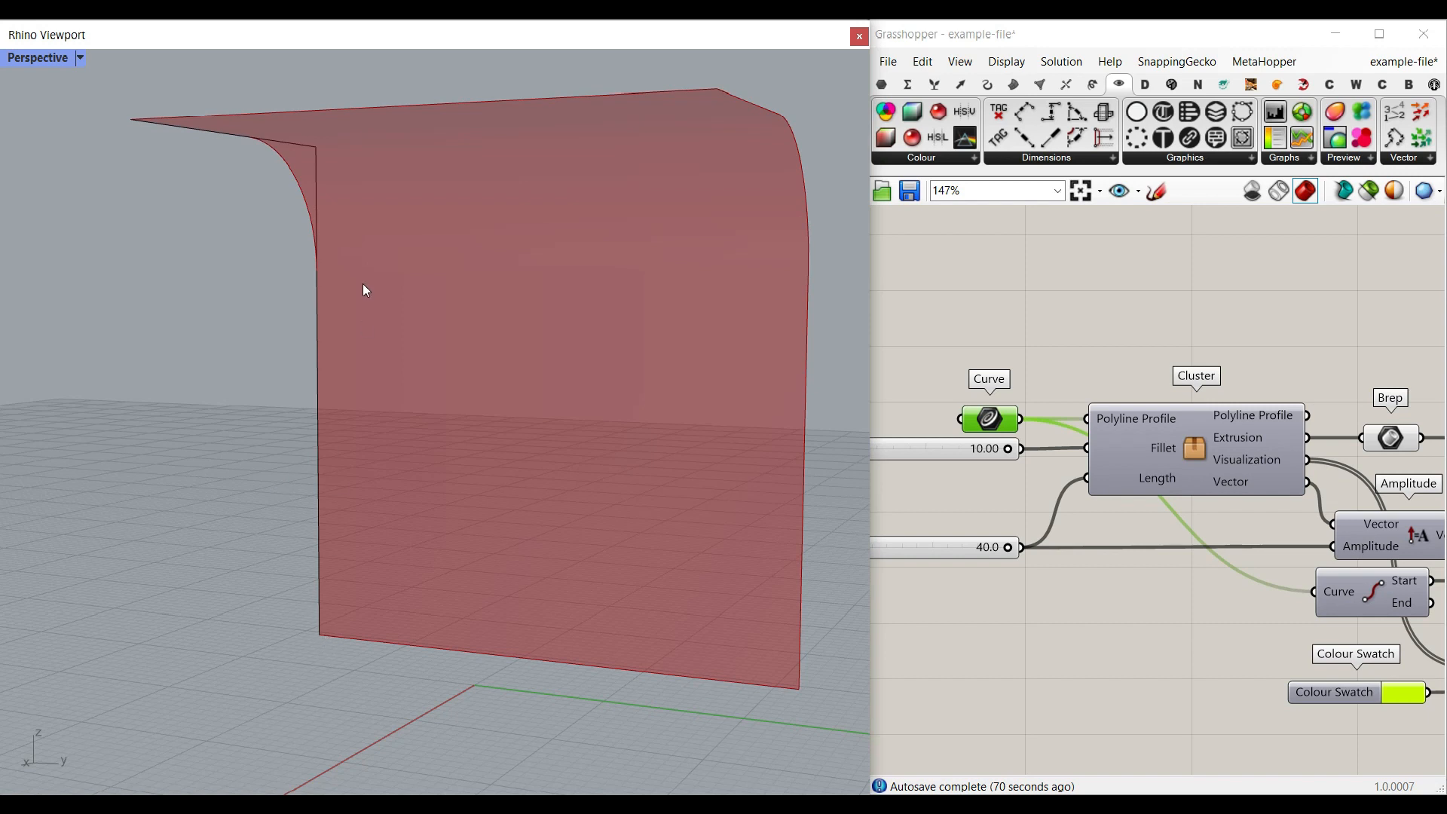
{"action": "right_click_drag", "start_coordinate": [368, 176], "coordinate": [332, 180]}
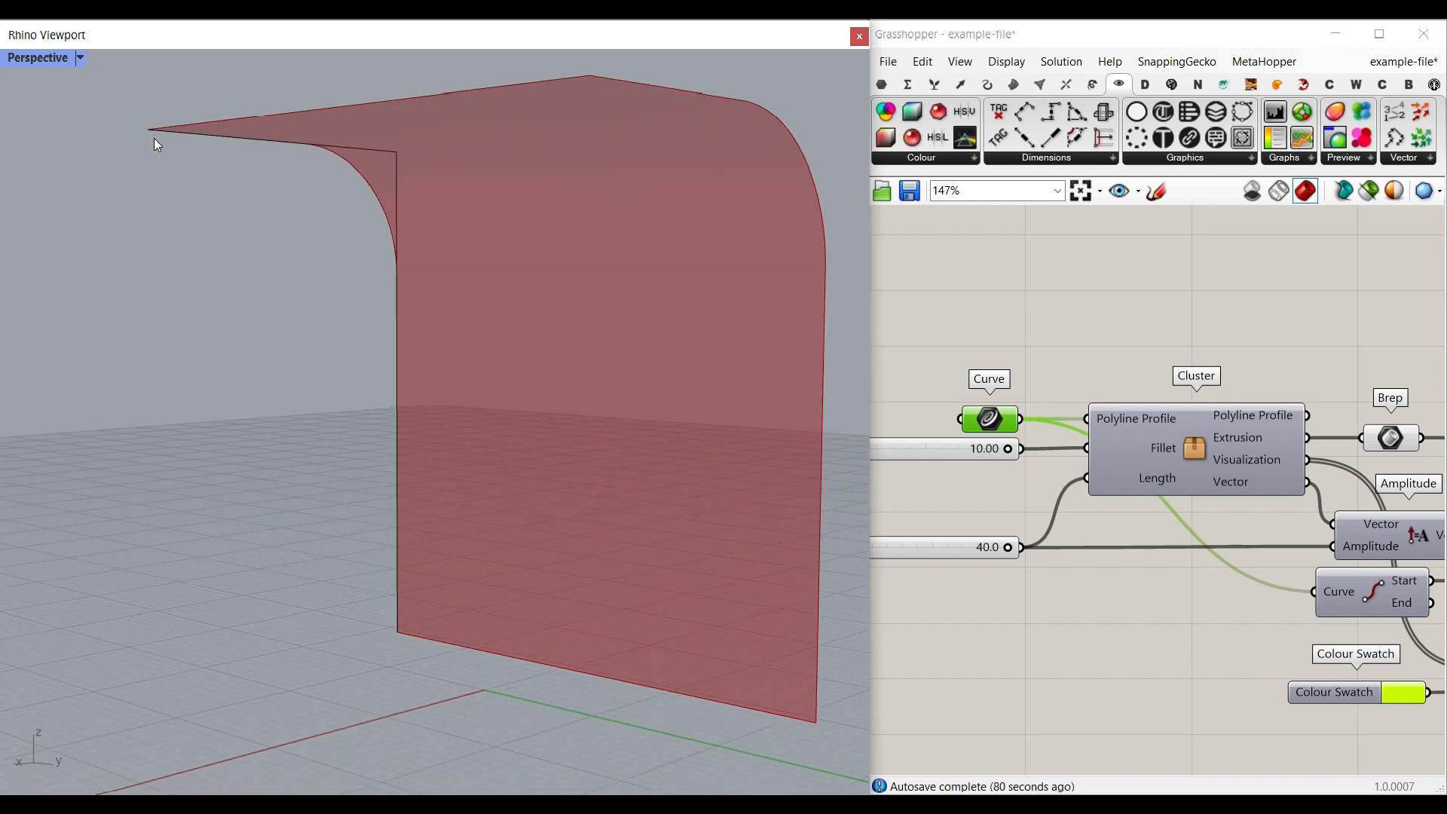
- Draw a second profile polyline in front of the surface, with one vertical segment and one horizontal segment at its upper end
{"action": "left_click_drag", "start_coordinate": [102, 43], "coordinate": [125, 43]}
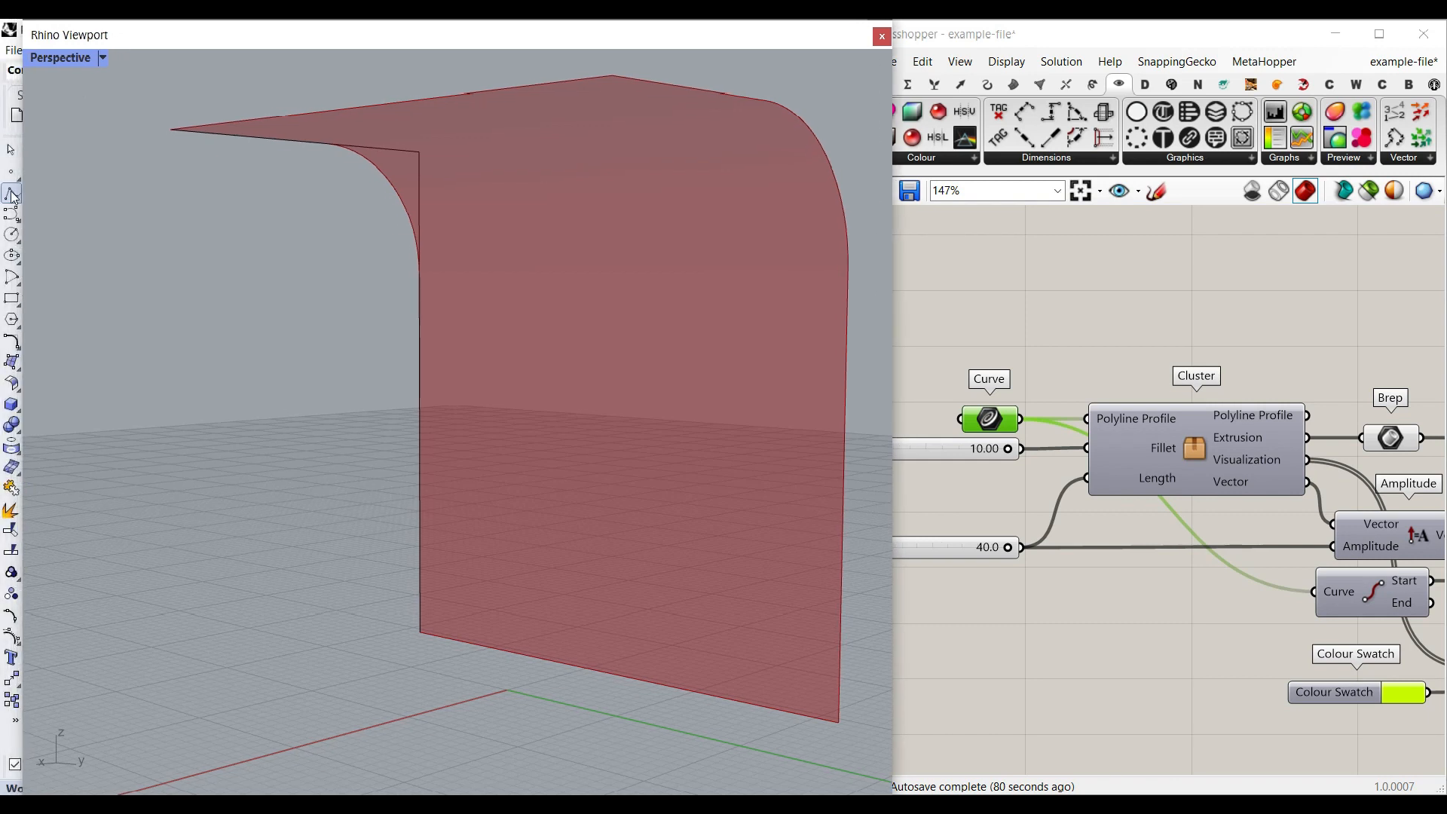
{"action": "scroll", "coordinate": [527, 445], "scroll_direction": "down", "scroll_amount": 5}
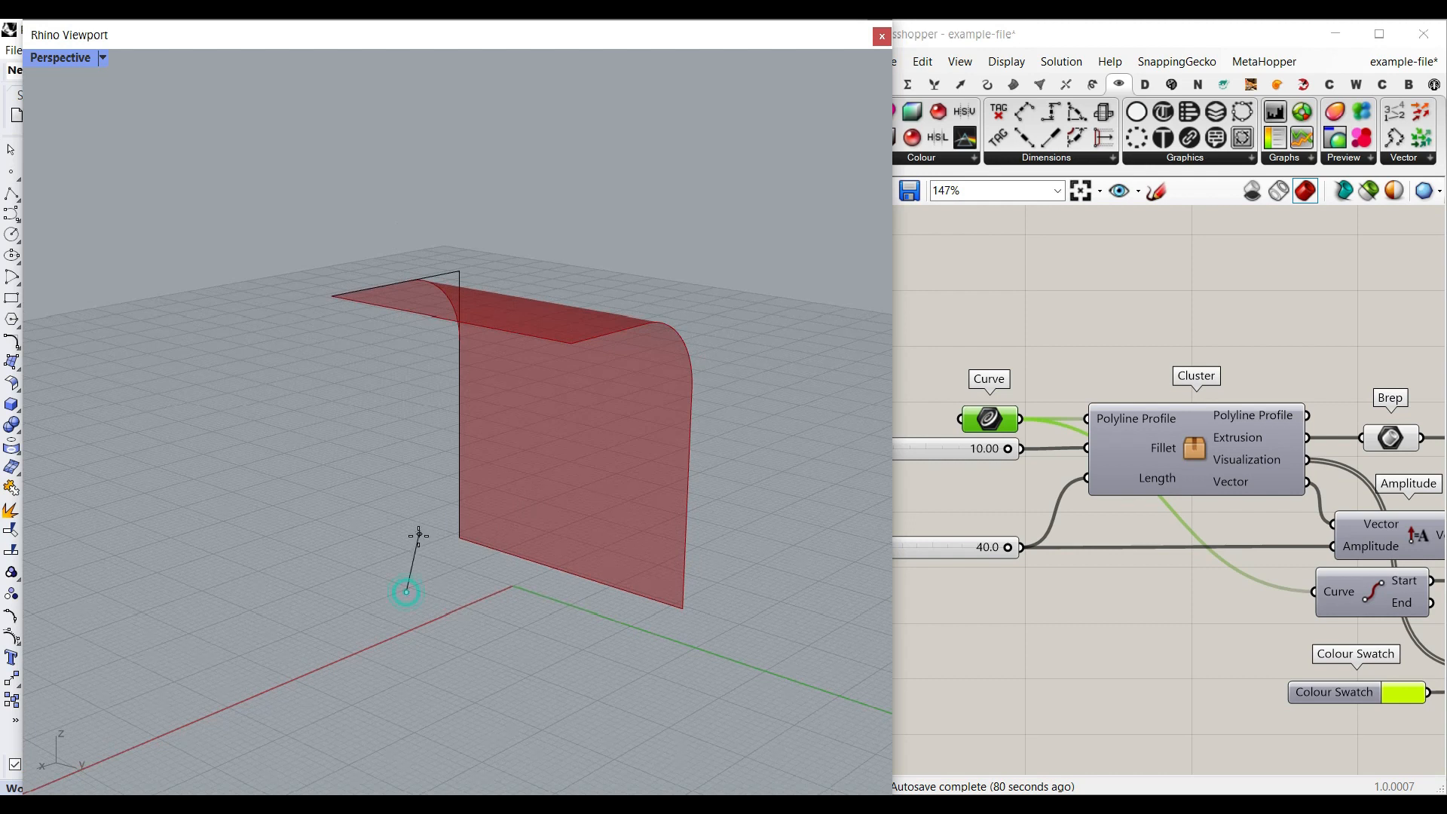
{"action": "left_click", "coordinate": [406, 390]}
{"action": "scroll", "coordinate": [392, 400], "scroll_direction": "up", "scroll_amount": 3}
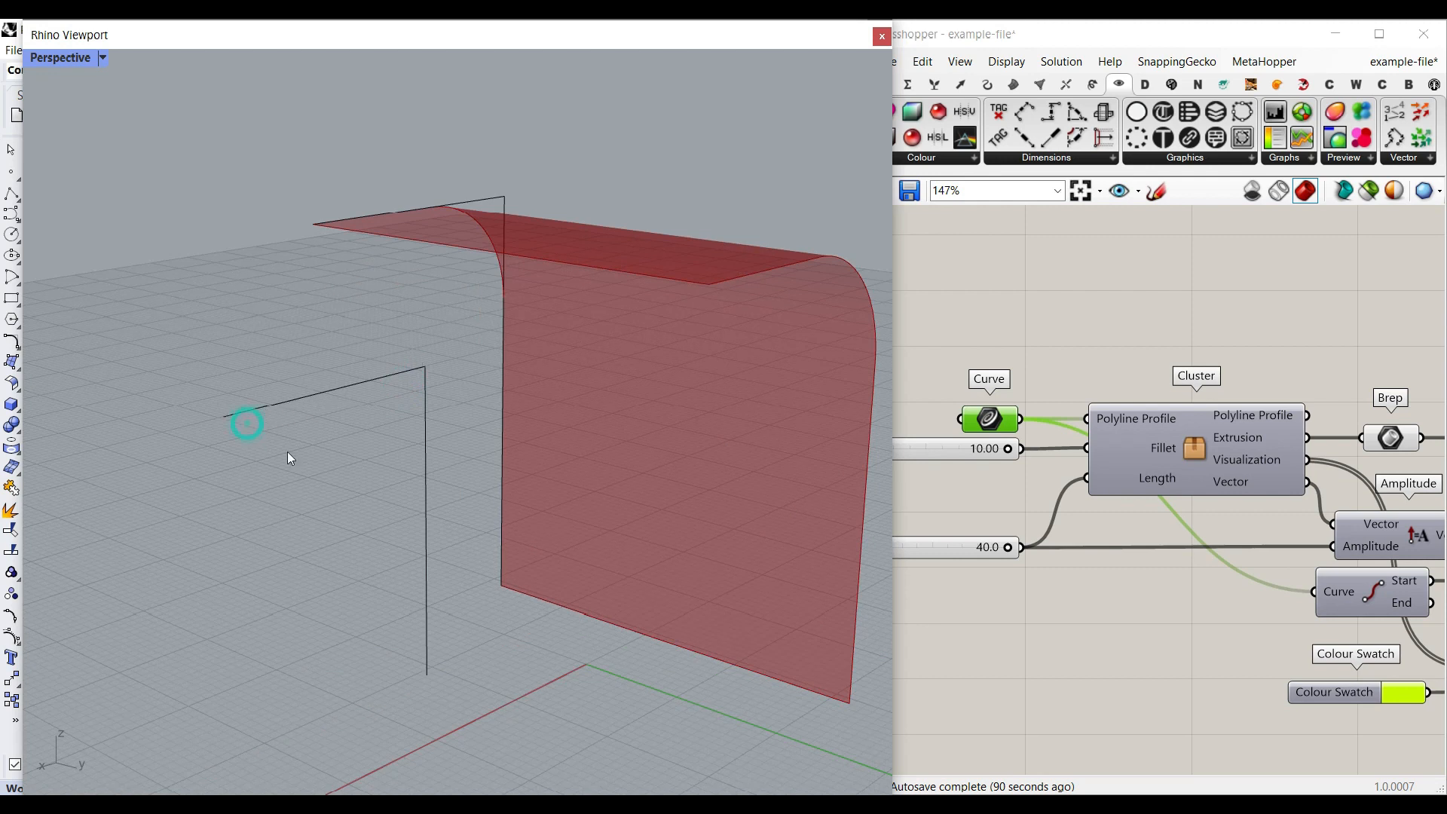
{"action": "scroll", "coordinate": [337, 394], "scroll_direction": "up", "scroll_amount": 3}
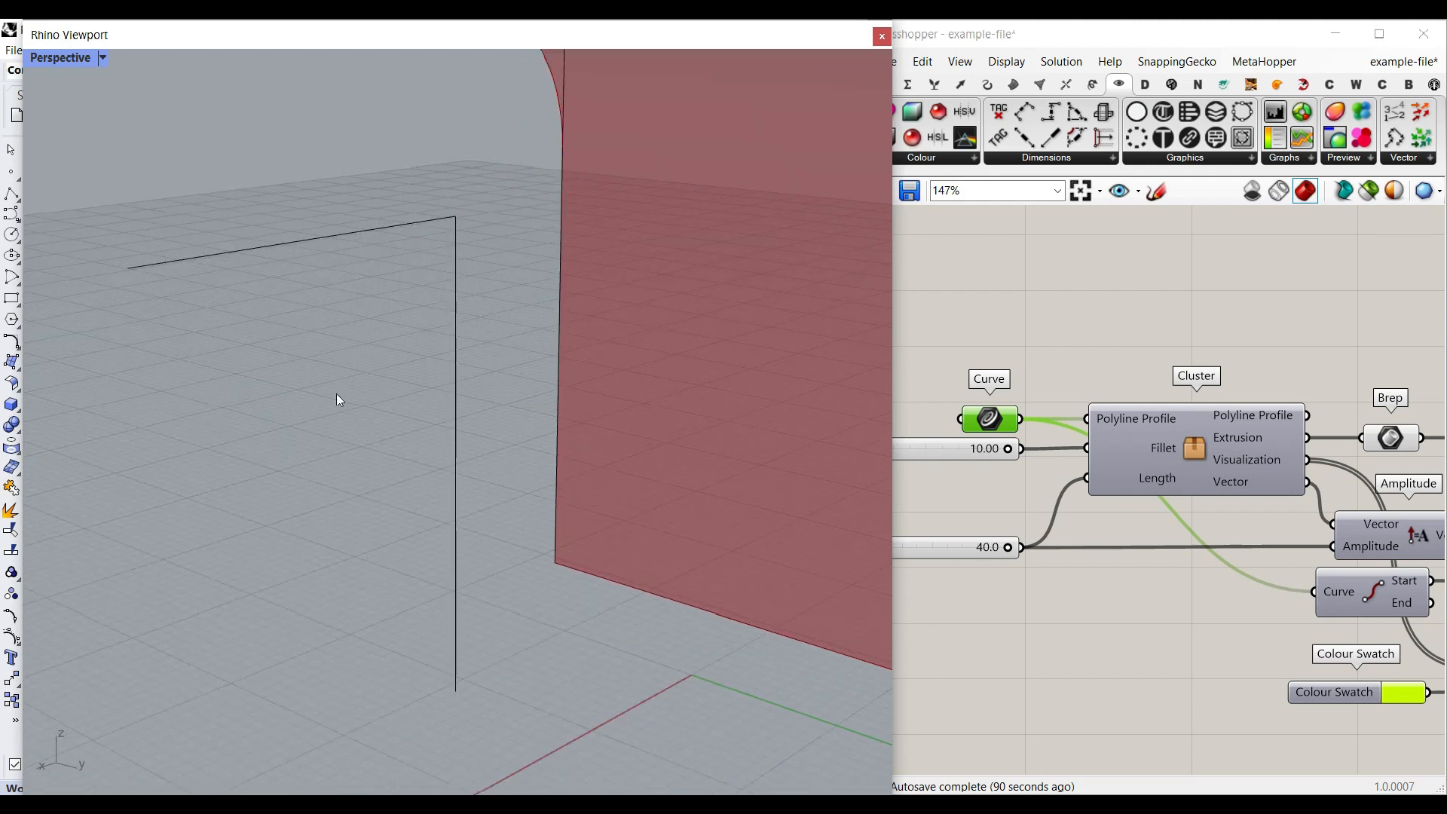
- Try to reference the newly drawn polyline in the Curve parameter
{"action": "right_click", "coordinate": [982, 417]}
{"action": "left_click", "coordinate": [1014, 660]}
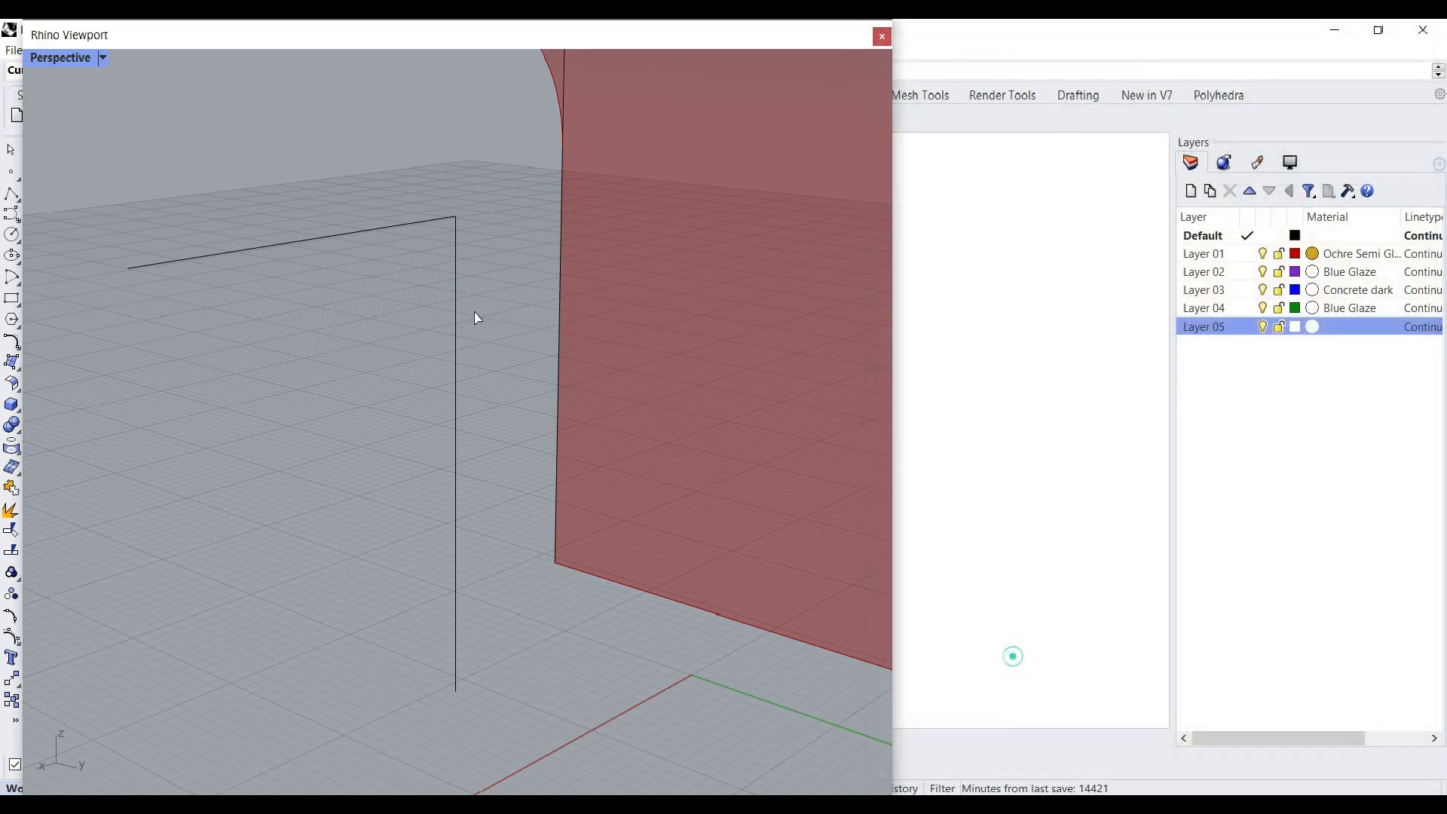
{"action": "left_click", "coordinate": [455, 268]}
{"action": "scroll", "coordinate": [558, 255], "scroll_direction": "down", "scroll_amount": 3}
{"action": "left_click", "coordinate": [506, 233]}
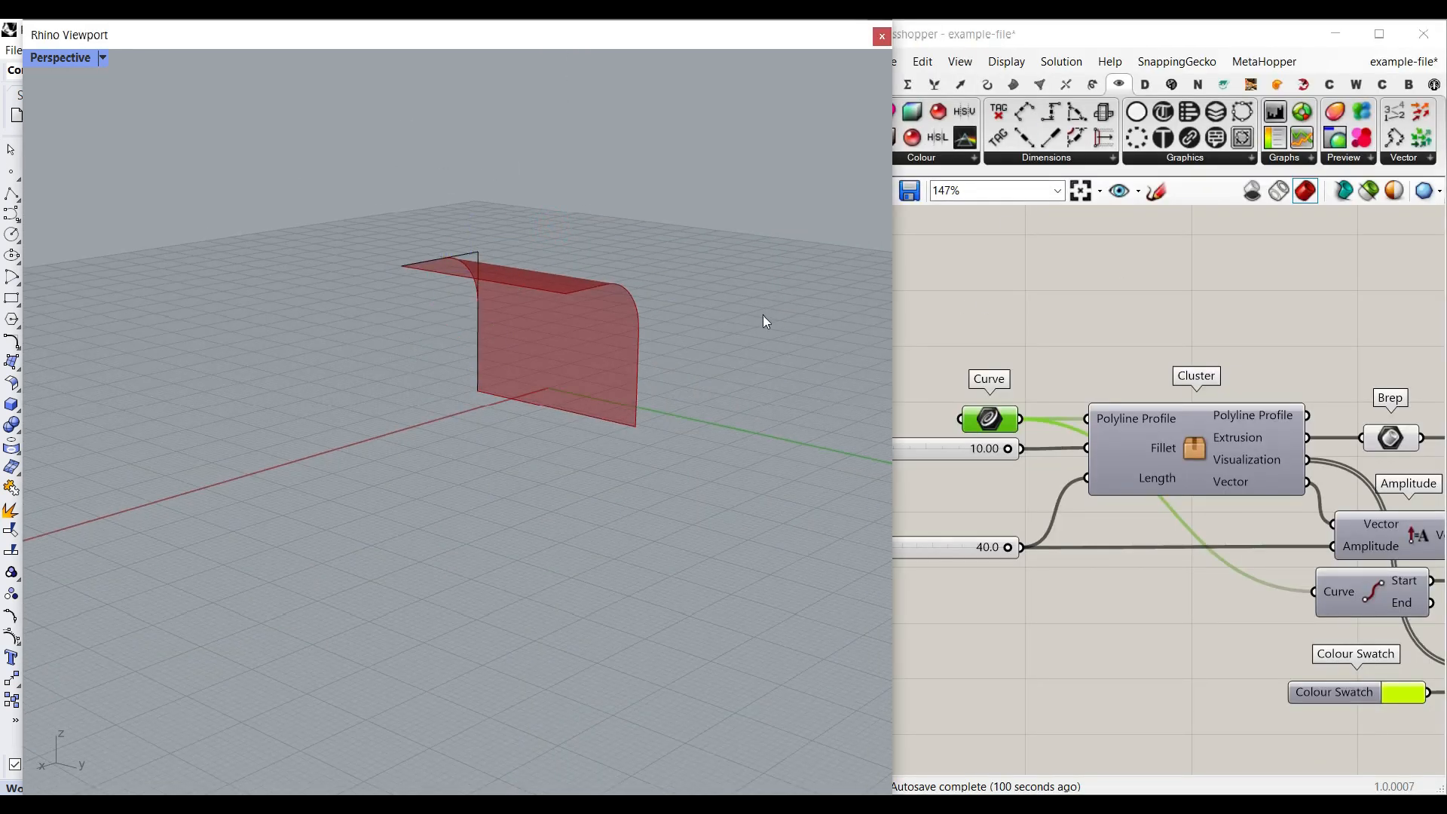
- Examine the components surrounding the Cluster in the definition and the extruded surface in the model
{"action": "right_click_drag", "start_coordinate": [1273, 410], "coordinate": [1174, 379]}
{"action": "scroll", "coordinate": [1068, 381], "scroll_direction": "down", "scroll_amount": 8}
{"action": "right_click_drag", "start_coordinate": [1431, 406], "coordinate": [1001, 403]}
{"action": "right_click_drag", "start_coordinate": [1089, 434], "coordinate": [1278, 429]}
{"action": "right_click_drag", "start_coordinate": [1036, 423], "coordinate": [1237, 419]}
{"action": "right_click_drag", "start_coordinate": [1020, 377], "coordinate": [1190, 387]}
{"action": "scroll", "coordinate": [1164, 387], "scroll_direction": "up", "scroll_amount": 8}
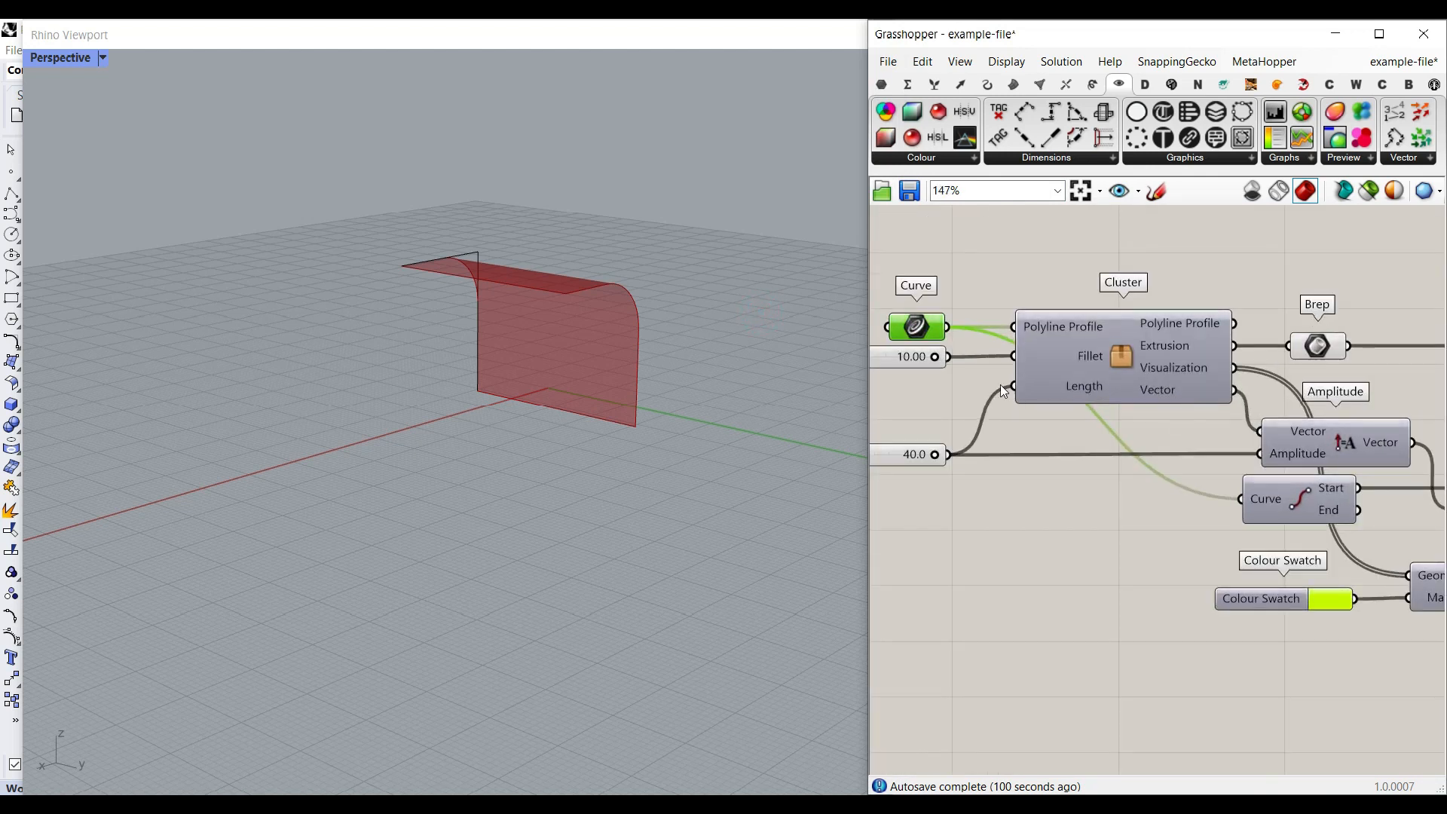
{"action": "scroll", "coordinate": [550, 377], "scroll_direction": "up", "scroll_amount": 5}
{"action": "scroll", "coordinate": [471, 376], "scroll_direction": "down", "scroll_amount": 3}
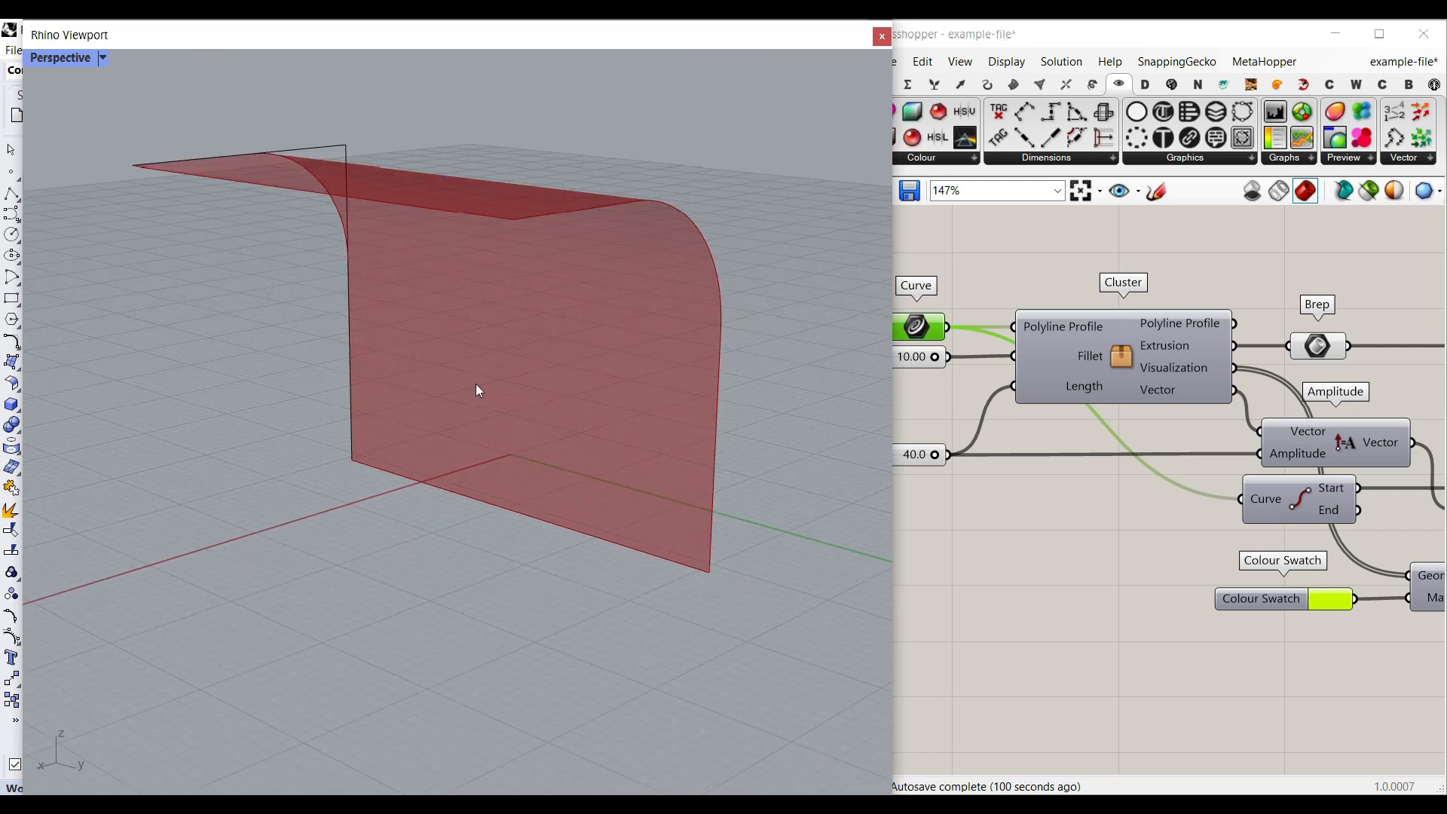
- Open the Cluster and examine its fillet, extrusion, profile normal and bounding box components
{"action": "double_click", "coordinate": [1124, 353]}
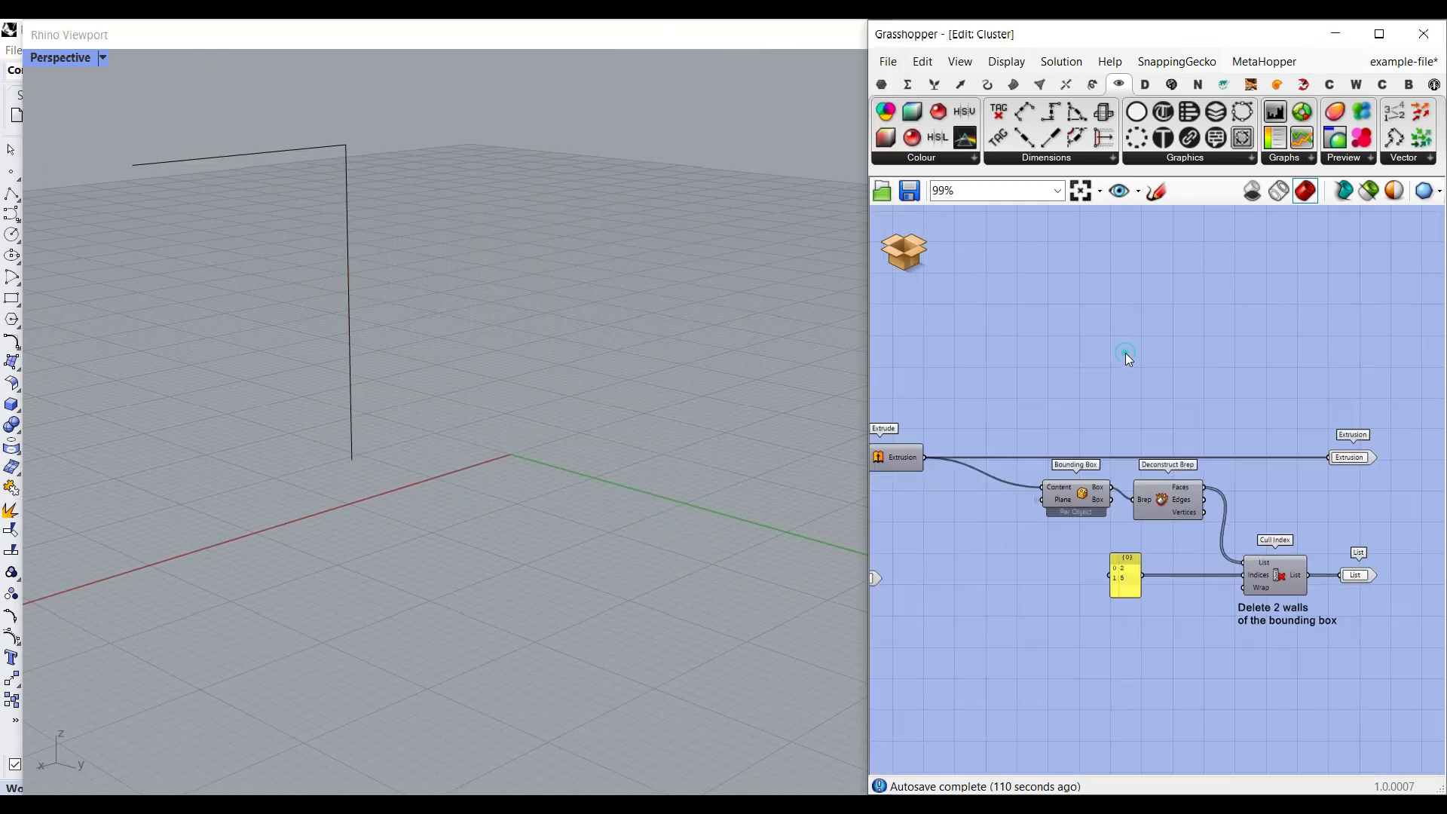
{"action": "scroll", "coordinate": [1048, 456], "scroll_direction": "up", "scroll_amount": 3}
{"action": "right_click_drag", "start_coordinate": [990, 509], "coordinate": [1104, 453]}
{"action": "right_click_drag", "start_coordinate": [1336, 524], "coordinate": [1325, 523]}
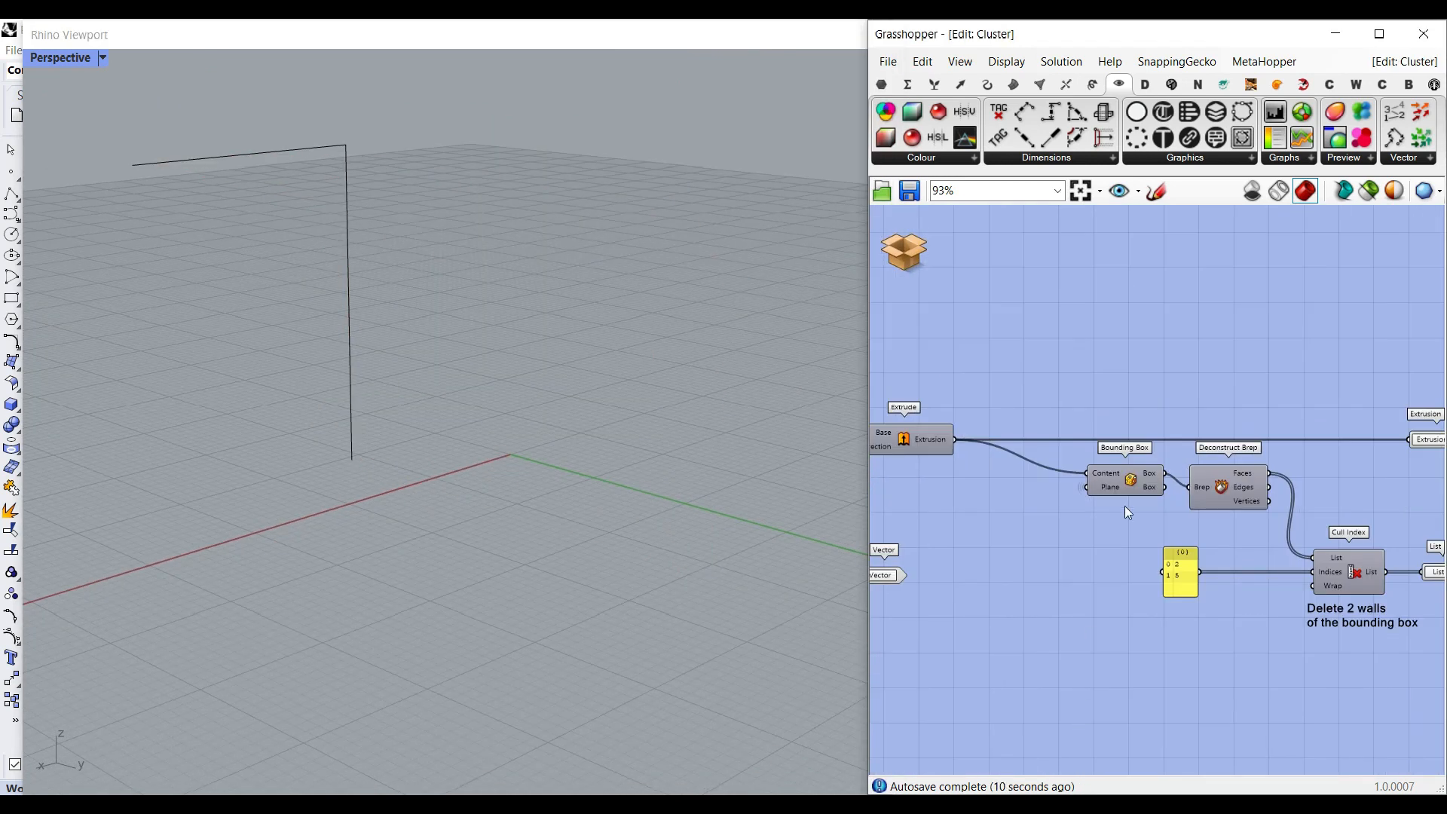
{"action": "scroll", "coordinate": [1124, 505], "scroll_direction": "down", "scroll_amount": 3}
{"action": "scroll", "coordinate": [1283, 603], "scroll_direction": "up", "scroll_amount": 4}
{"action": "right_click_drag", "start_coordinate": [1283, 603], "coordinate": [1174, 589]}
{"action": "right_click_drag", "start_coordinate": [1072, 514], "coordinate": [1139, 525]}
{"action": "scroll", "coordinate": [1318, 552], "scroll_direction": "down", "scroll_amount": 6}
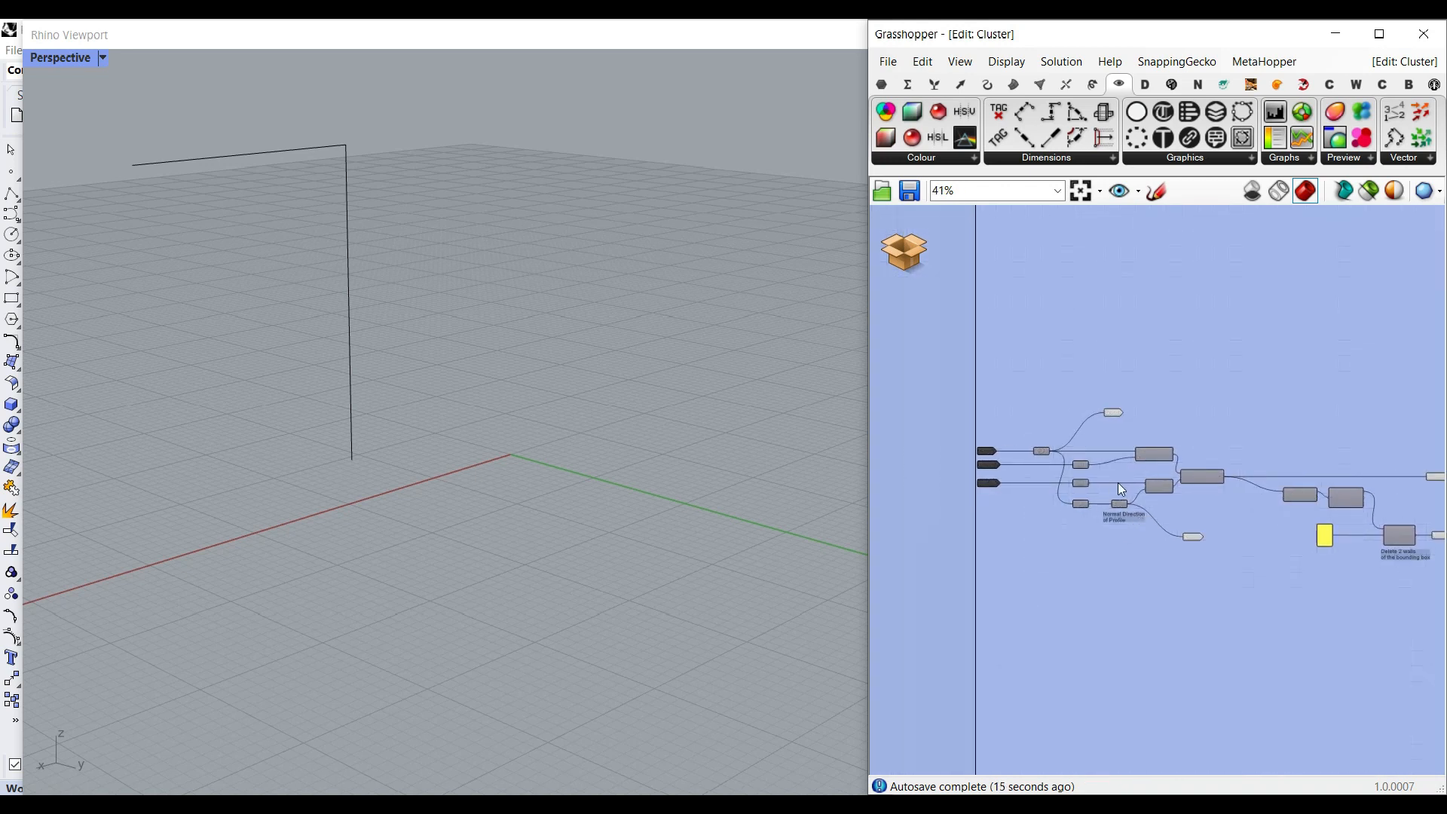
- Leave the Cluster and return to the main definition around the Curve input
{"action": "left_click", "coordinate": [883, 255]}
{"action": "left_click", "coordinate": [968, 251]}
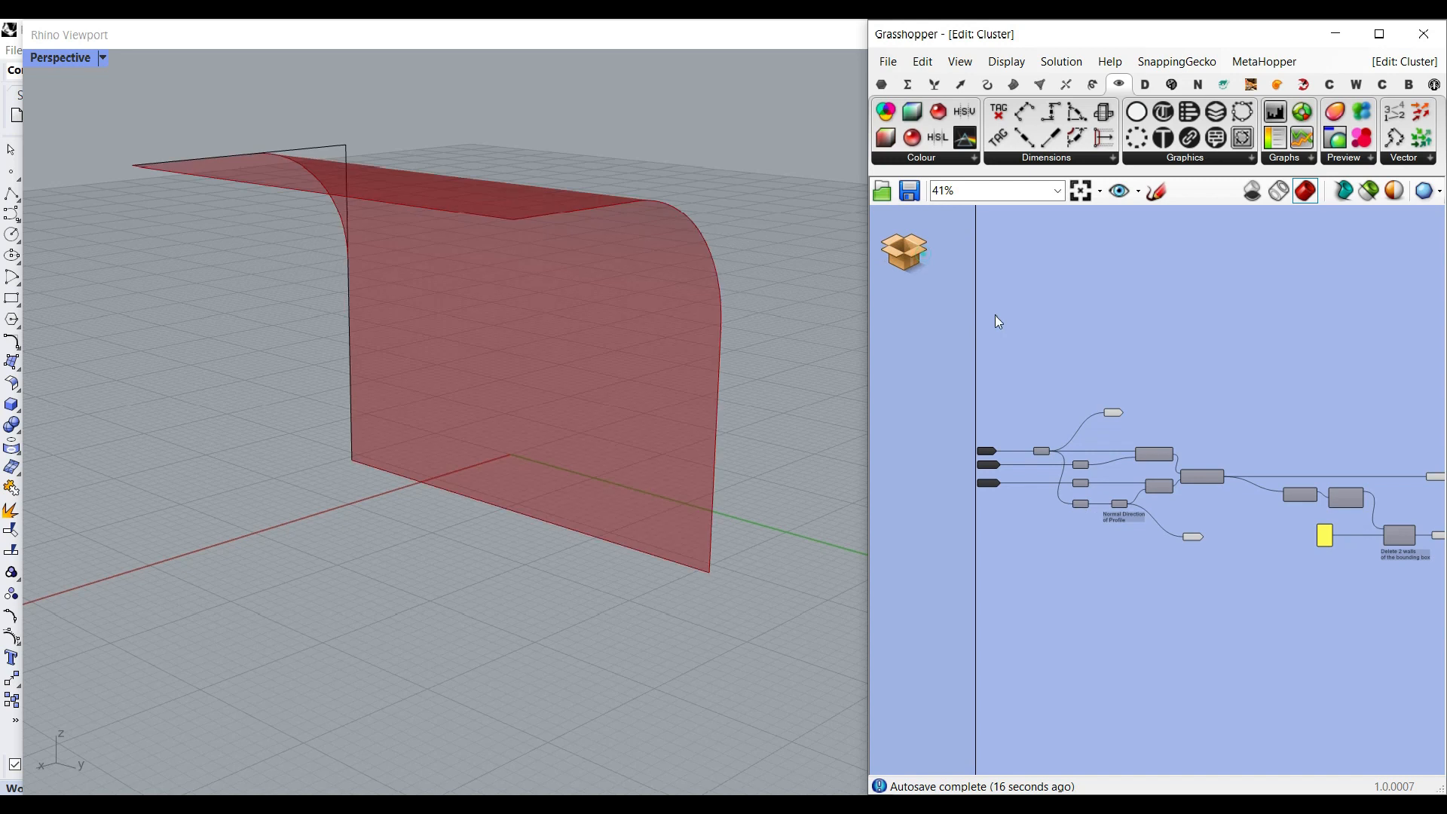
{"action": "left_click", "coordinate": [1151, 530]}
{"action": "right_click_drag", "start_coordinate": [937, 405], "coordinate": [1042, 446]}
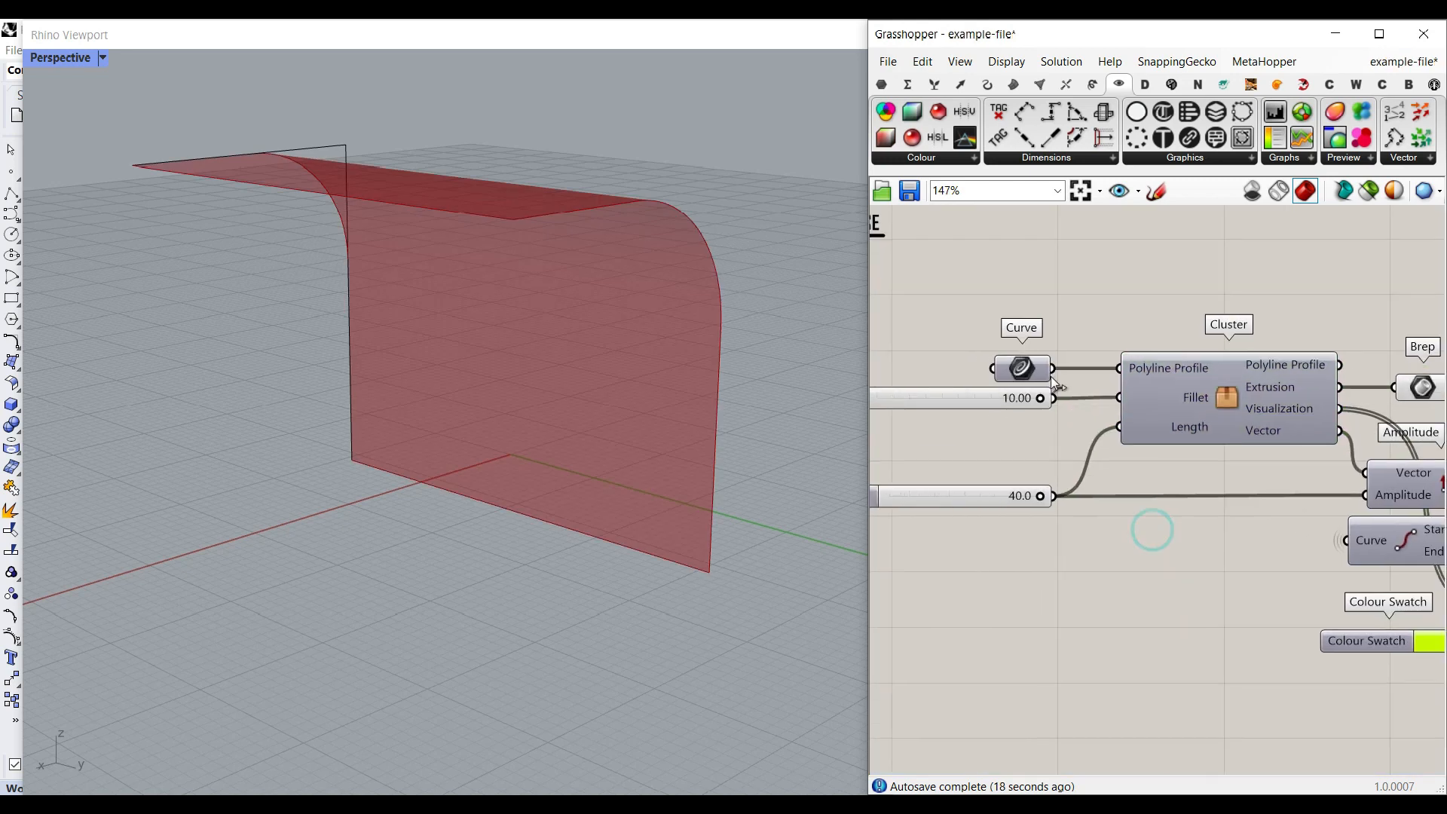
{"action": "mouse_move", "coordinate": [362, 436]}
{"action": "right_mouse_down"}
{"action": "mouse_move", "coordinate": [404, 397]}
{"action": "mouse_move", "coordinate": [354, 416]}
{"action": "right_mouse_up"}
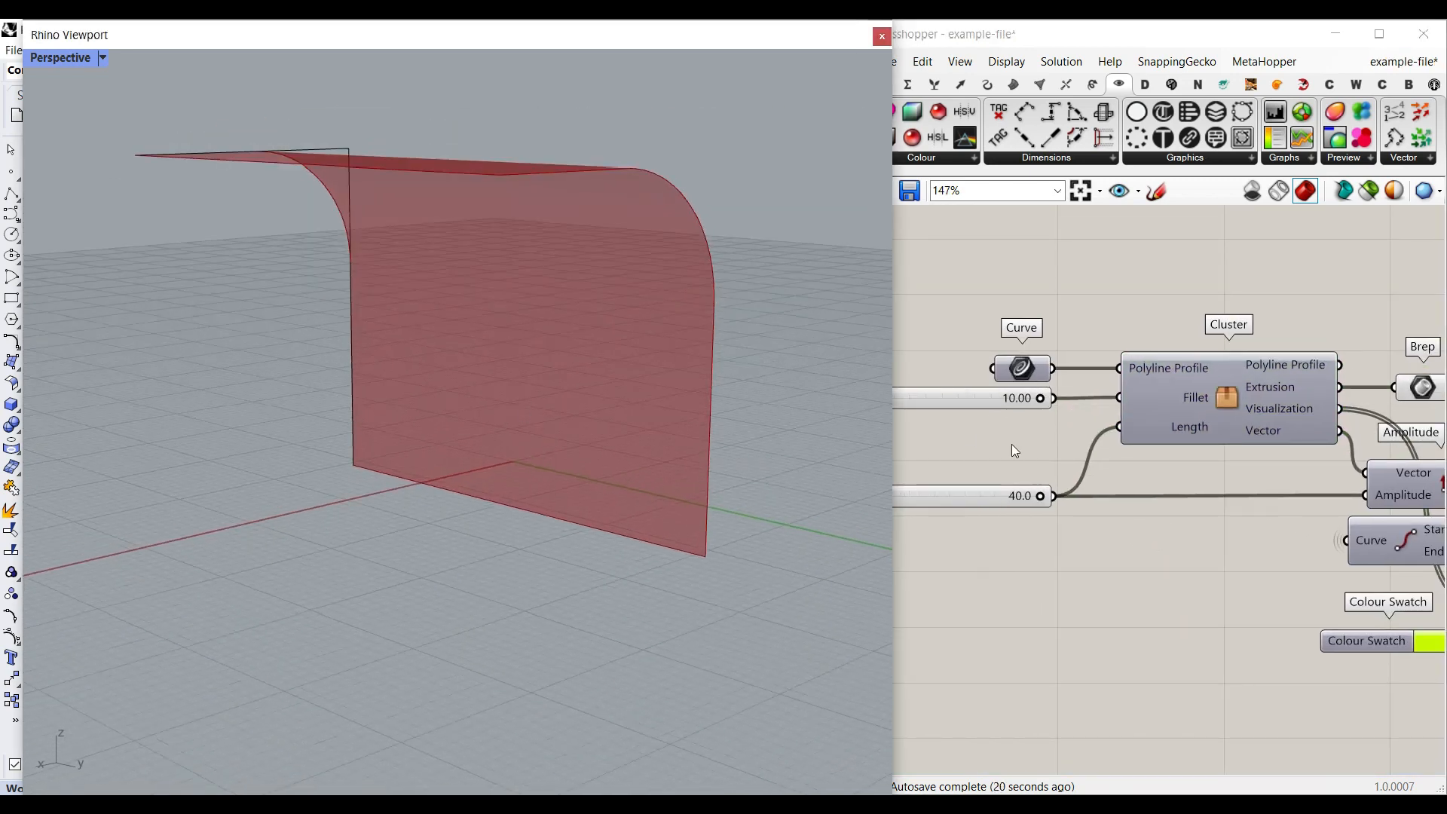
- Reposition the Length slider directly beneath the Fillet slider on the canvas
{"action": "right_click_drag", "start_coordinate": [1011, 450], "coordinate": [1074, 468]}
{"action": "scroll", "coordinate": [1121, 440], "scroll_direction": "up", "scroll_amount": 2}
{"action": "left_click_drag", "start_coordinate": [1061, 562], "coordinate": [1078, 474]}
{"action": "right_click_drag", "start_coordinate": [1077, 474], "coordinate": [1137, 554]}
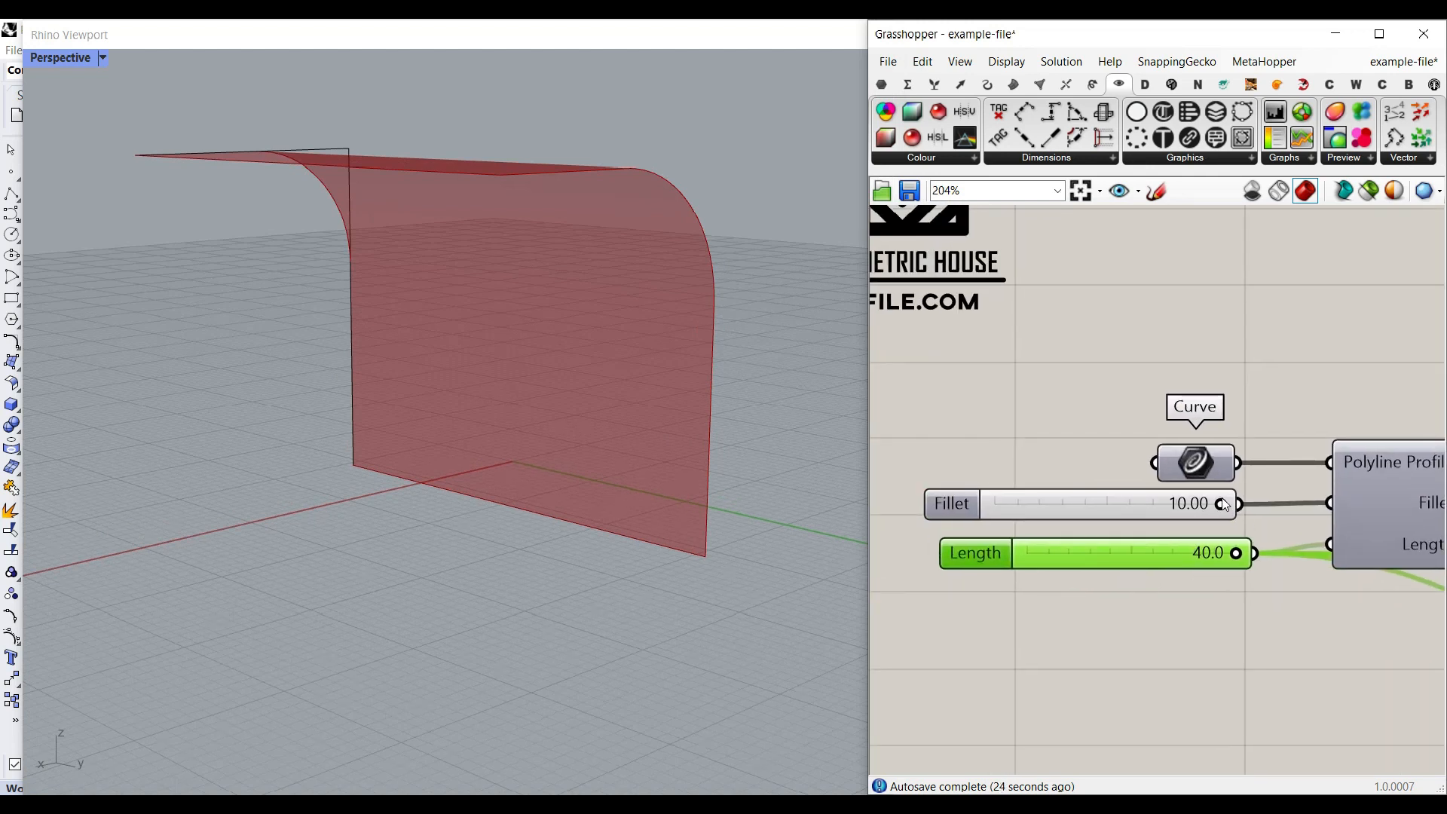
- Try a Fillet value of 6.16, view the rounded corner of the surface, and restore the Fillet to 10.00
{"action": "left_click_drag", "start_coordinate": [1219, 500], "coordinate": [1132, 499]}
{"action": "right_click_drag", "start_coordinate": [346, 302], "coordinate": [501, 200]}
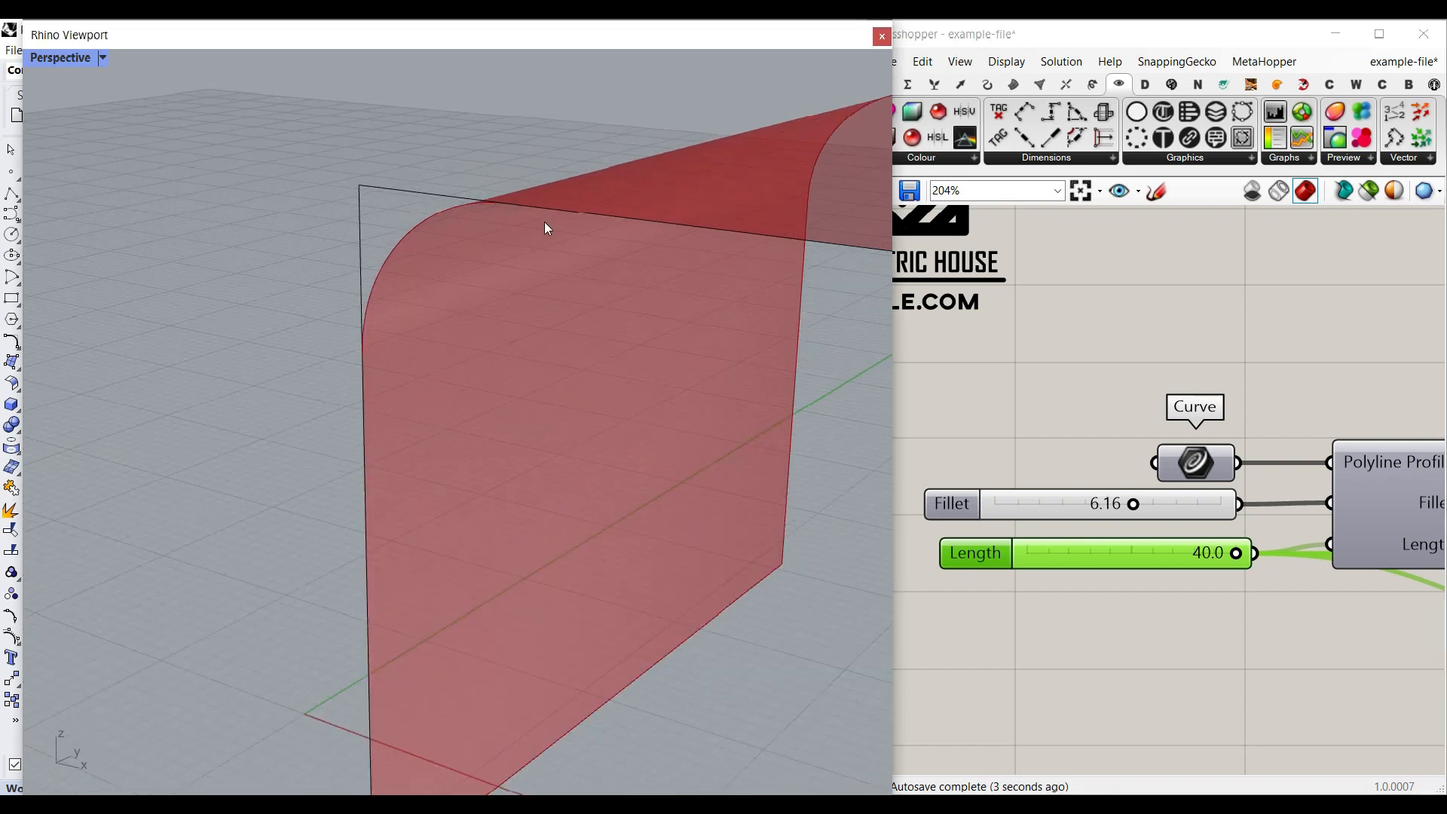
{"action": "left_click", "coordinate": [1133, 503]}
{"action": "left_click_drag", "start_coordinate": [1183, 507], "coordinate": [1271, 510]}
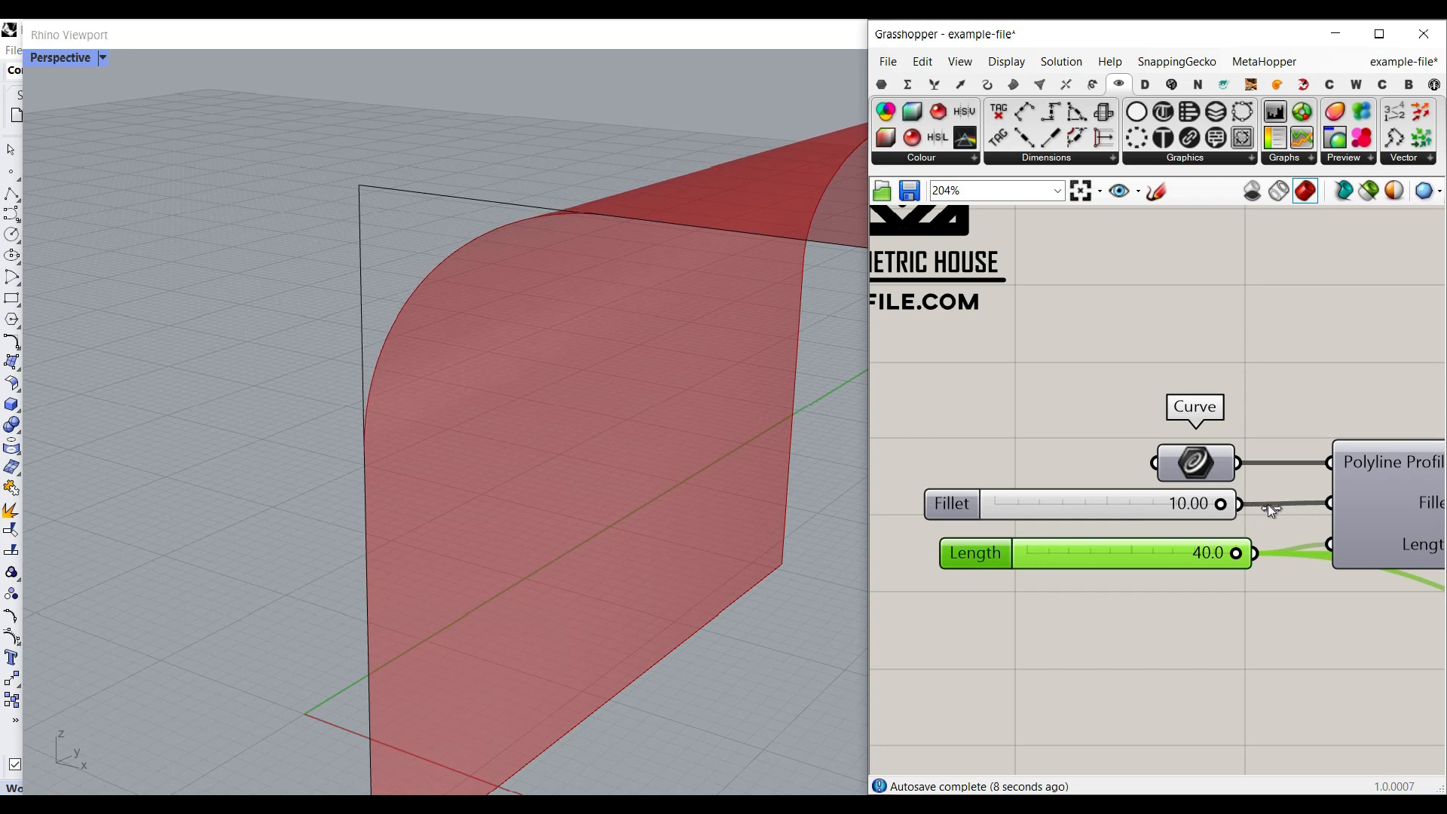
- Set the extrusion Length of the surface to 32.5
{"action": "left_click_drag", "start_coordinate": [1186, 558], "coordinate": [1134, 553]}
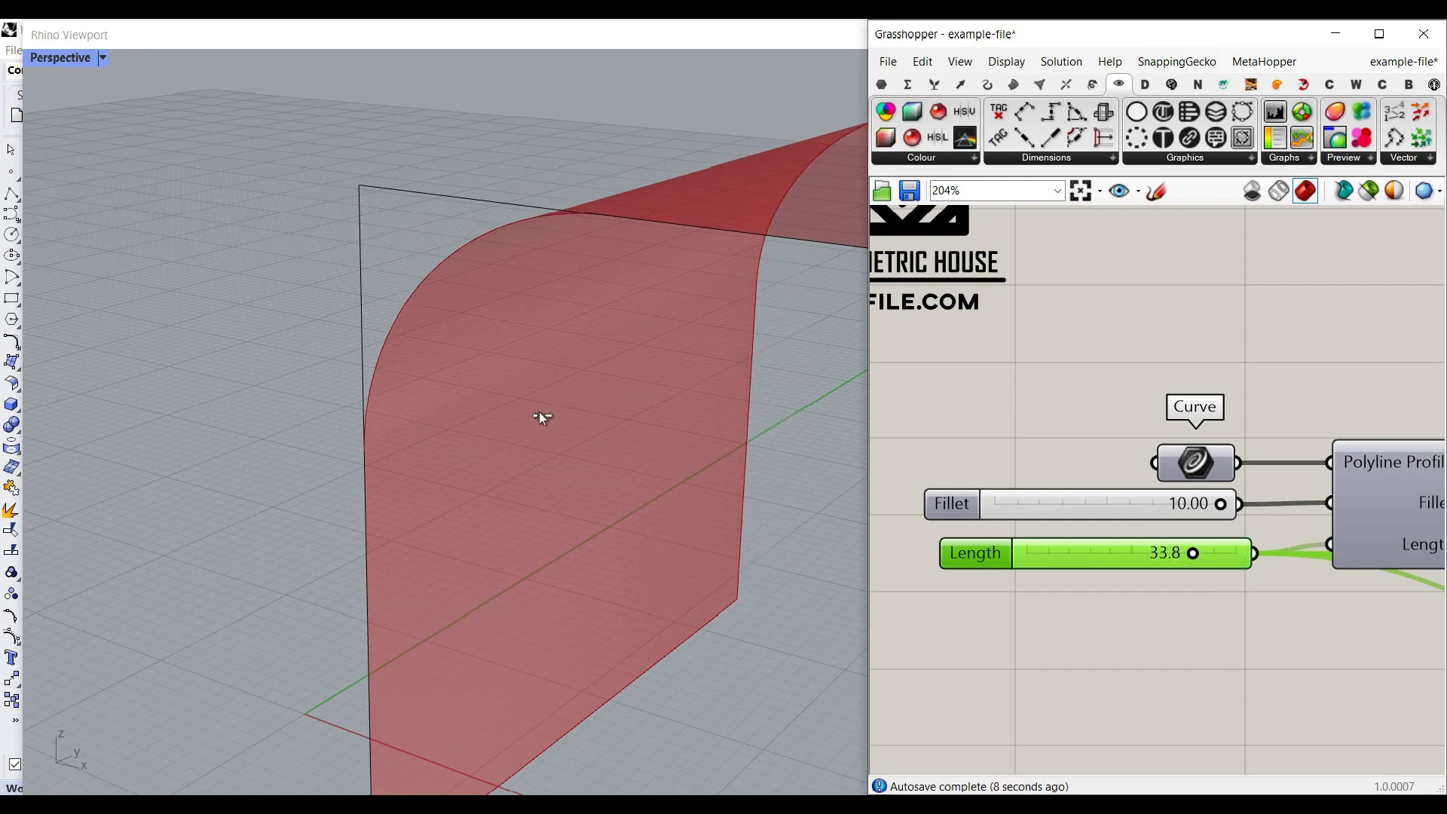
{"action": "right_click_drag", "start_coordinate": [506, 337], "coordinate": [461, 382]}
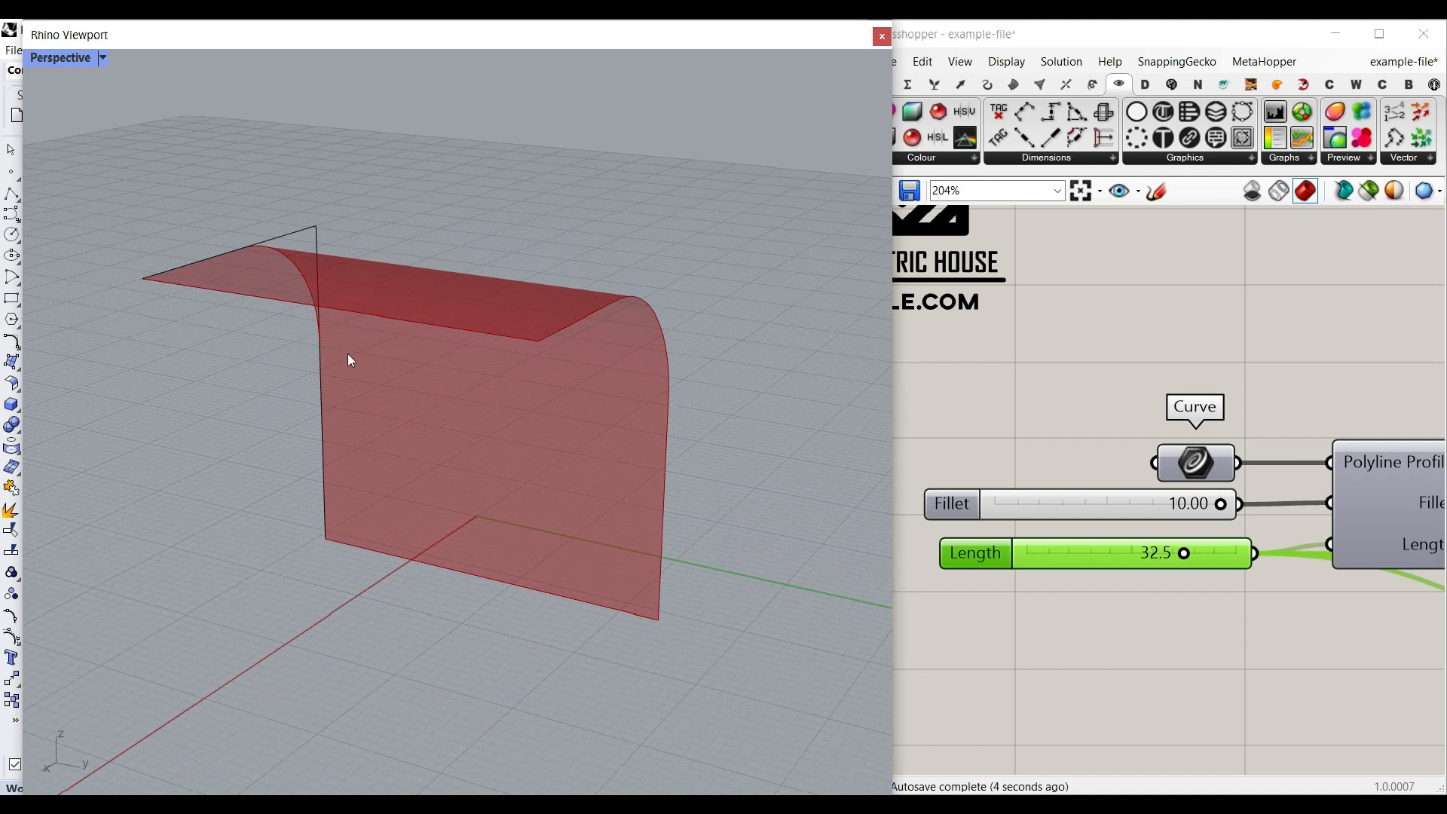
- Move the profile polyline to another spot in the model and rotate it about its vertical axis
{"action": "left_click_drag", "start_coordinate": [322, 370], "coordinate": [467, 381]}
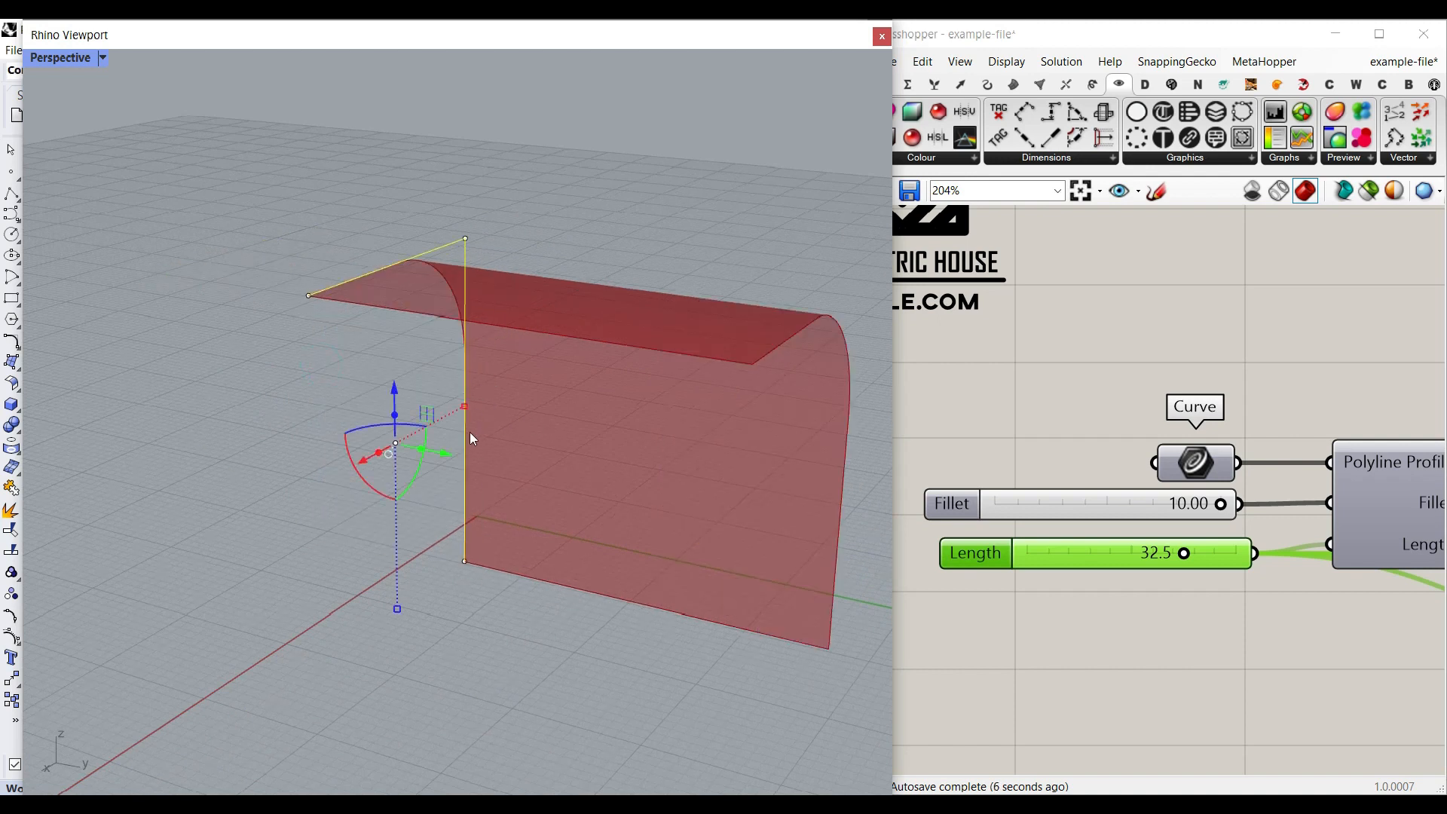
{"action": "left_click_drag", "start_coordinate": [376, 425], "coordinate": [396, 423]}
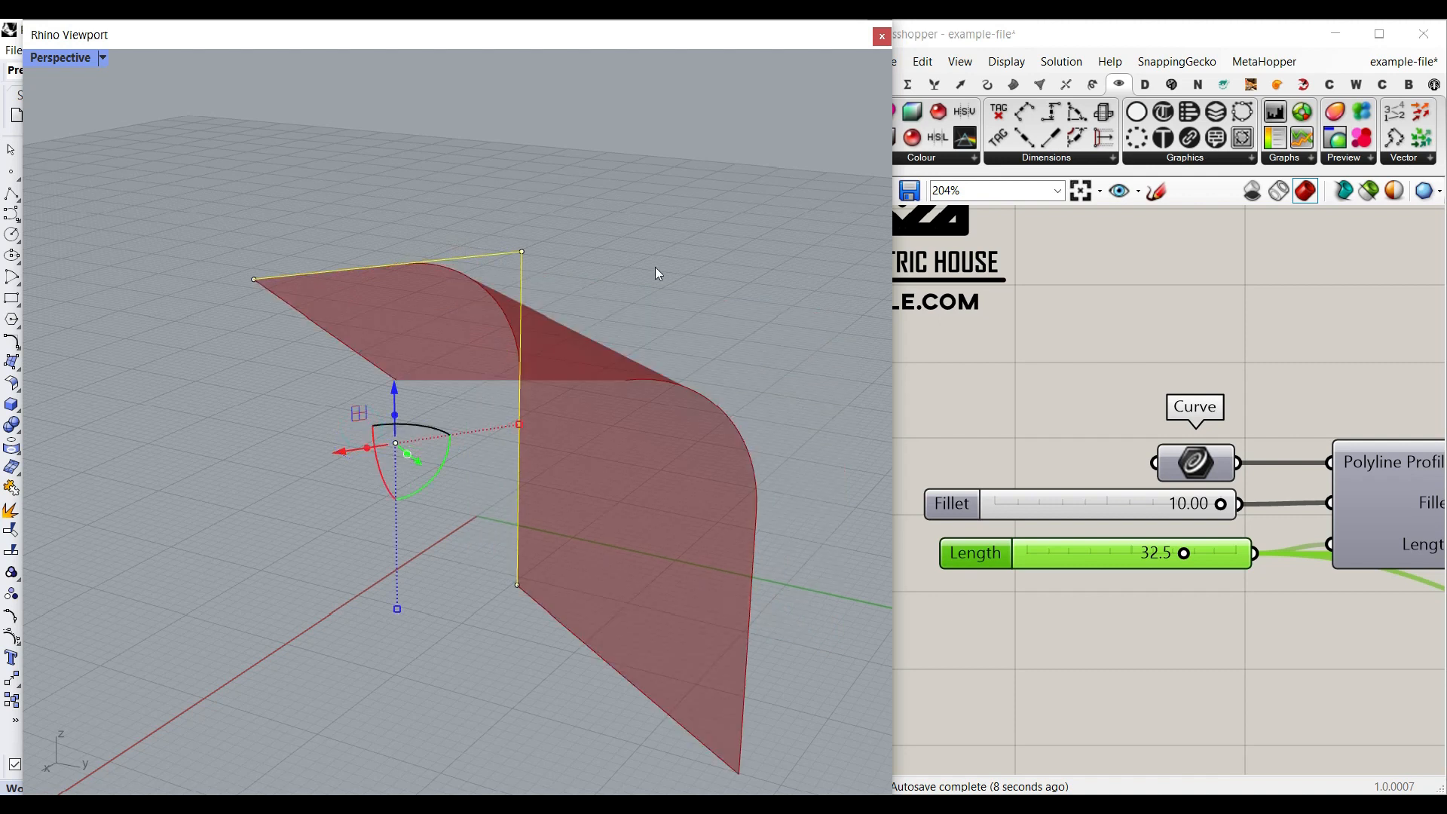
- Deselect the profile polyline and set the extrusion Length of the surface to 33.6
{"action": "left_click", "coordinate": [654, 267]}
{"action": "scroll", "coordinate": [640, 301], "scroll_direction": "down", "scroll_amount": 6}
{"action": "right_click_drag", "start_coordinate": [601, 342], "coordinate": [790, 397]}
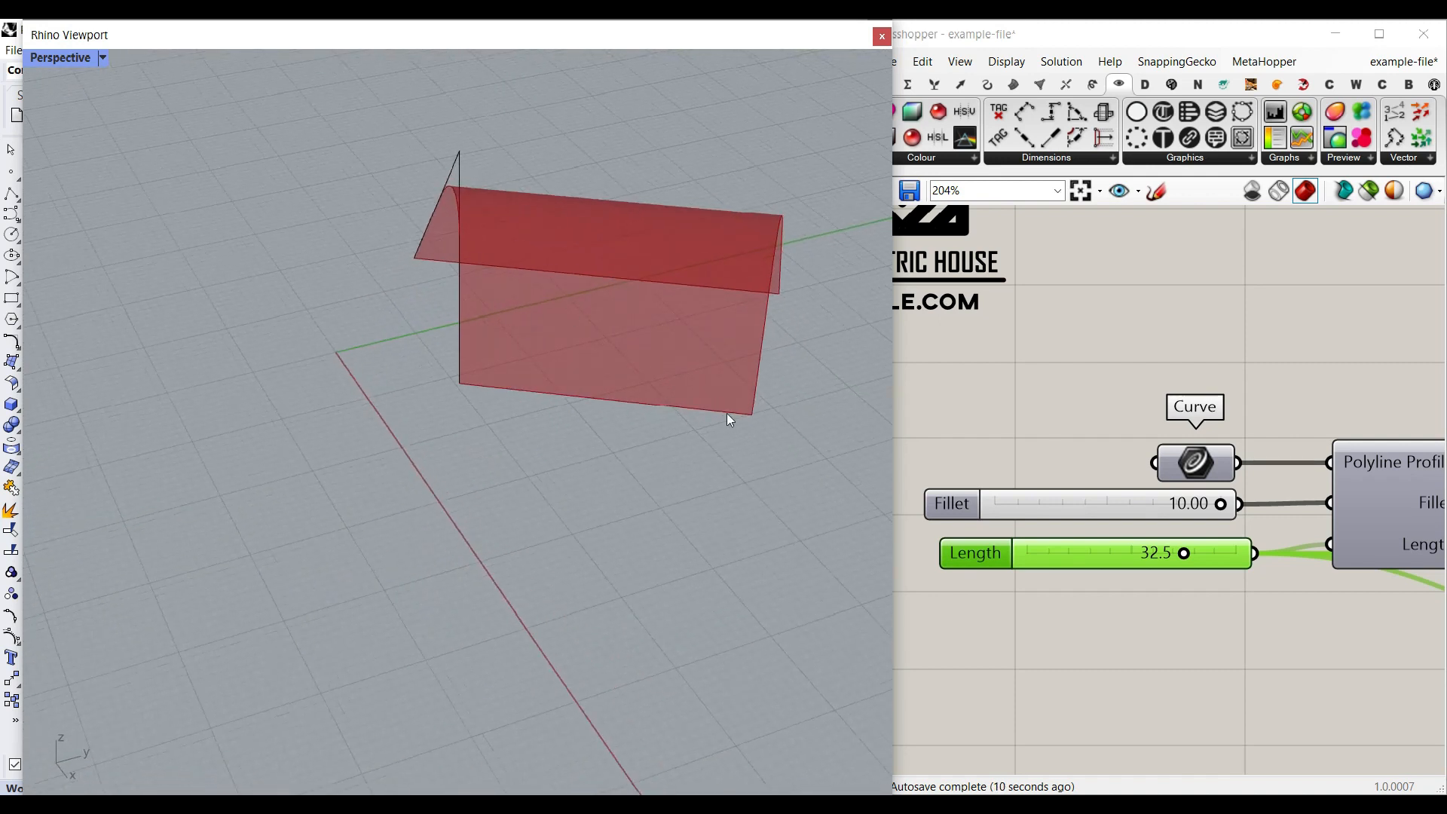
{"action": "right_click_drag", "start_coordinate": [1376, 505], "coordinate": [1236, 462]}
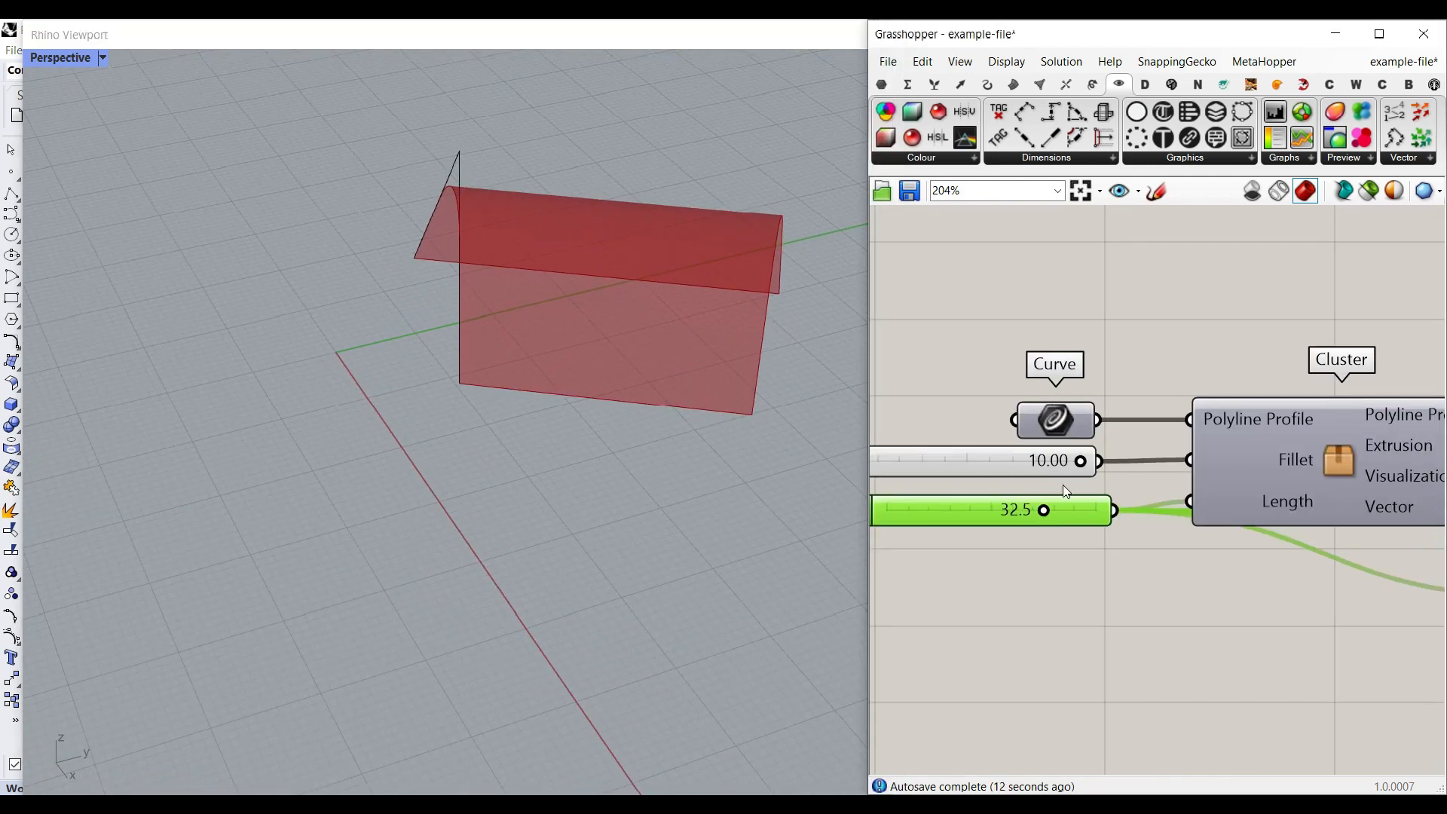
{"action": "mouse_move", "coordinate": [1044, 511]}
{"action": "left_mouse_down"}
{"action": "mouse_move", "coordinate": [1066, 513]}
{"action": "mouse_move", "coordinate": [1052, 510]}
{"action": "left_mouse_up"}
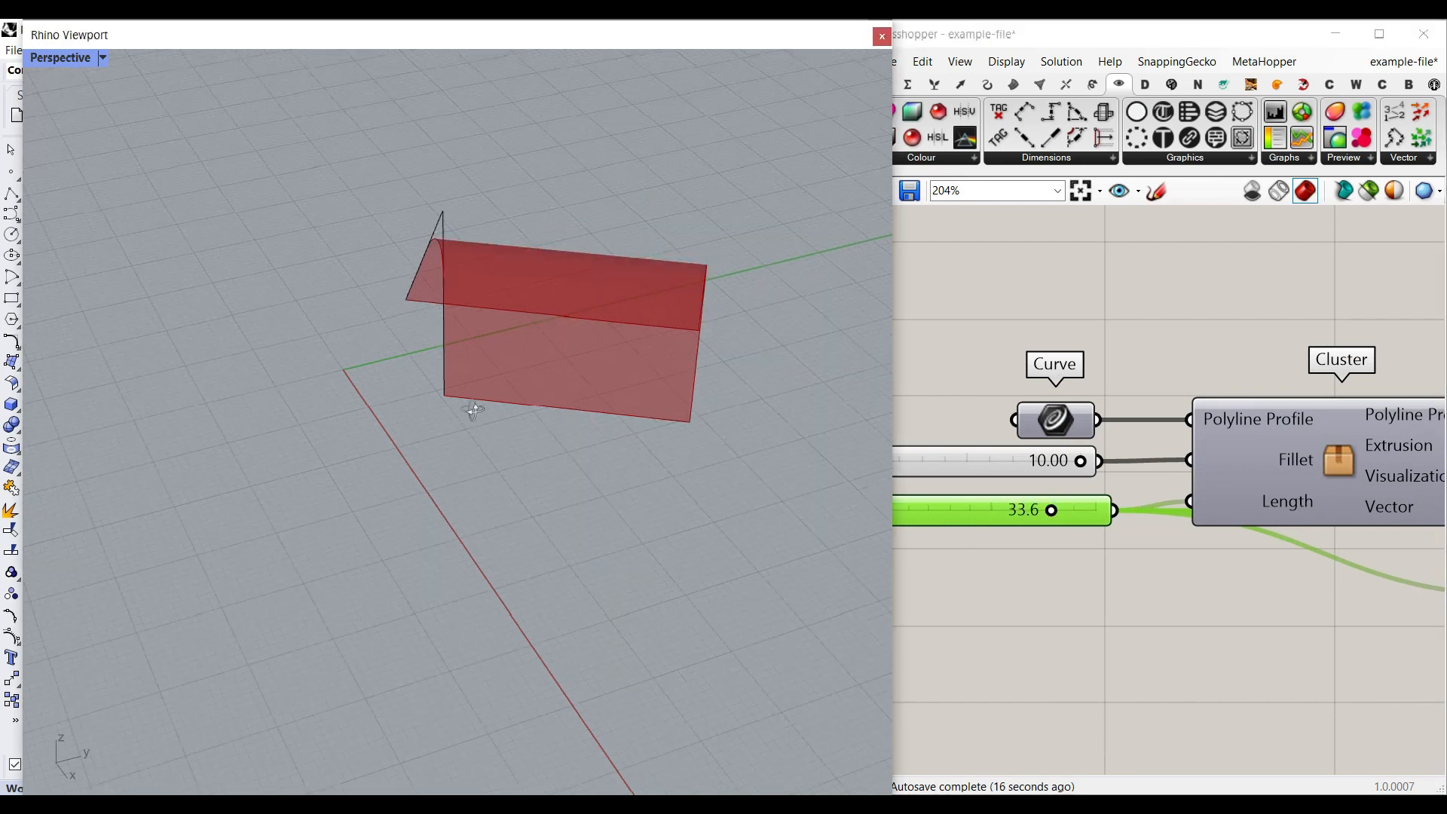
{"action": "right_click_drag", "start_coordinate": [468, 410], "coordinate": [536, 352]}
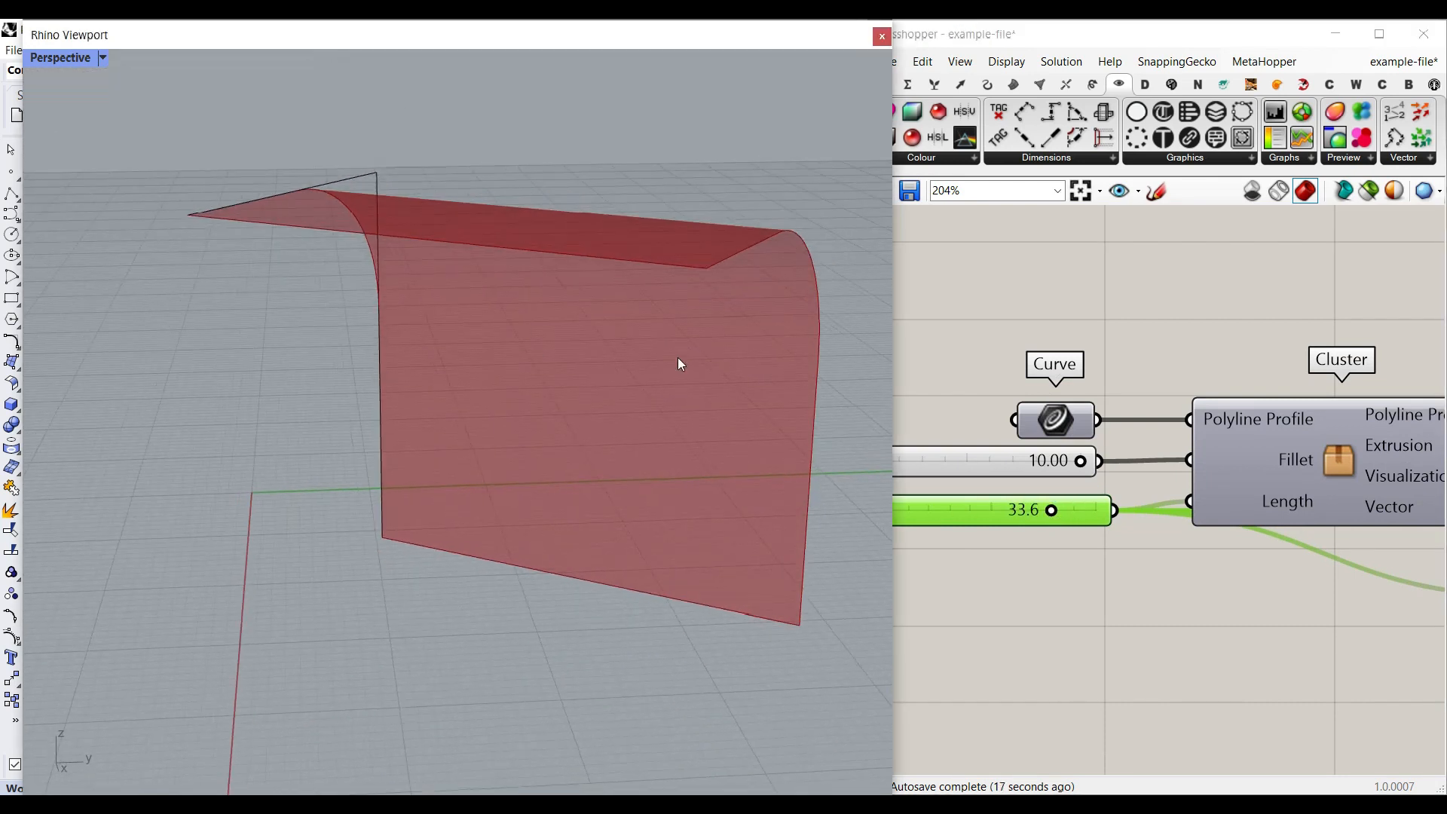
- Turn off the preview of the Brep component that holds the extruded surface
{"action": "scroll", "coordinate": [1032, 386], "scroll_direction": "down", "scroll_amount": 5}
{"action": "scroll", "coordinate": [1032, 387], "scroll_direction": "down", "scroll_amount": 5}
{"action": "left_click_drag", "start_coordinate": [1168, 546], "coordinate": [1043, 369]}
{"action": "right_click", "coordinate": [1070, 332]}
{"action": "left_click", "coordinate": [1094, 364]}
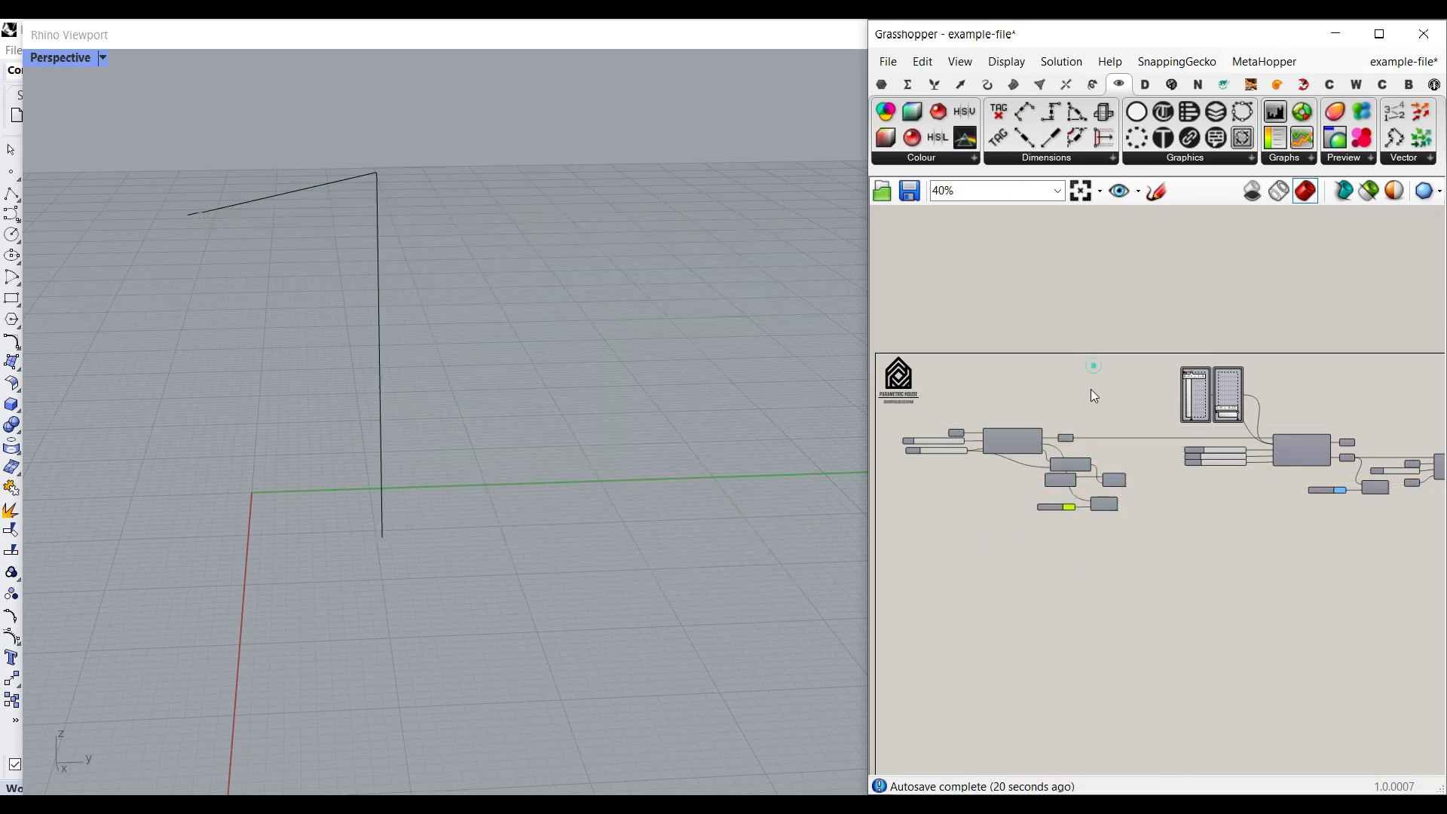
- Turn on the preview of the Custom Preview component fed by the yellow-green Colour Swatch
{"action": "scroll", "coordinate": [1118, 487], "scroll_direction": "up", "scroll_amount": 5}
{"action": "scroll", "coordinate": [1116, 488], "scroll_direction": "up", "scroll_amount": 3}
{"action": "right_click", "coordinate": [1069, 532]}
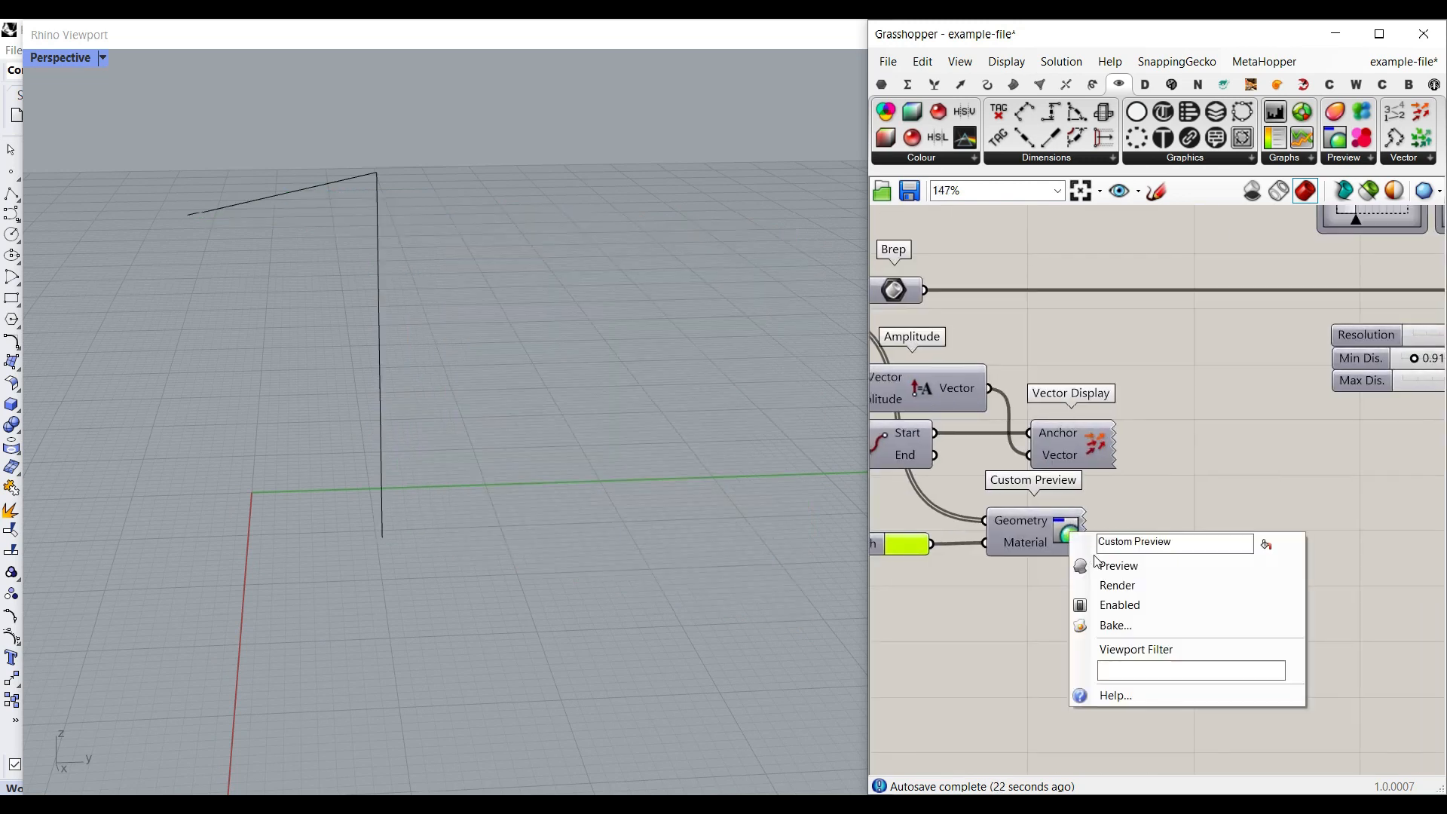
{"action": "left_click", "coordinate": [1096, 559]}
- Turn on the Vector Display preview, view the arrow at the extrusion's edge, and turn the preview off again
{"action": "scroll", "coordinate": [577, 383], "scroll_direction": "down", "scroll_amount": 4}
{"action": "right_click_drag", "start_coordinate": [1045, 438], "coordinate": [1122, 438]}
{"action": "right_click", "coordinate": [1178, 444]}
{"action": "left_click", "coordinate": [1194, 461]}
{"action": "right_click_drag", "start_coordinate": [681, 476], "coordinate": [302, 552]}
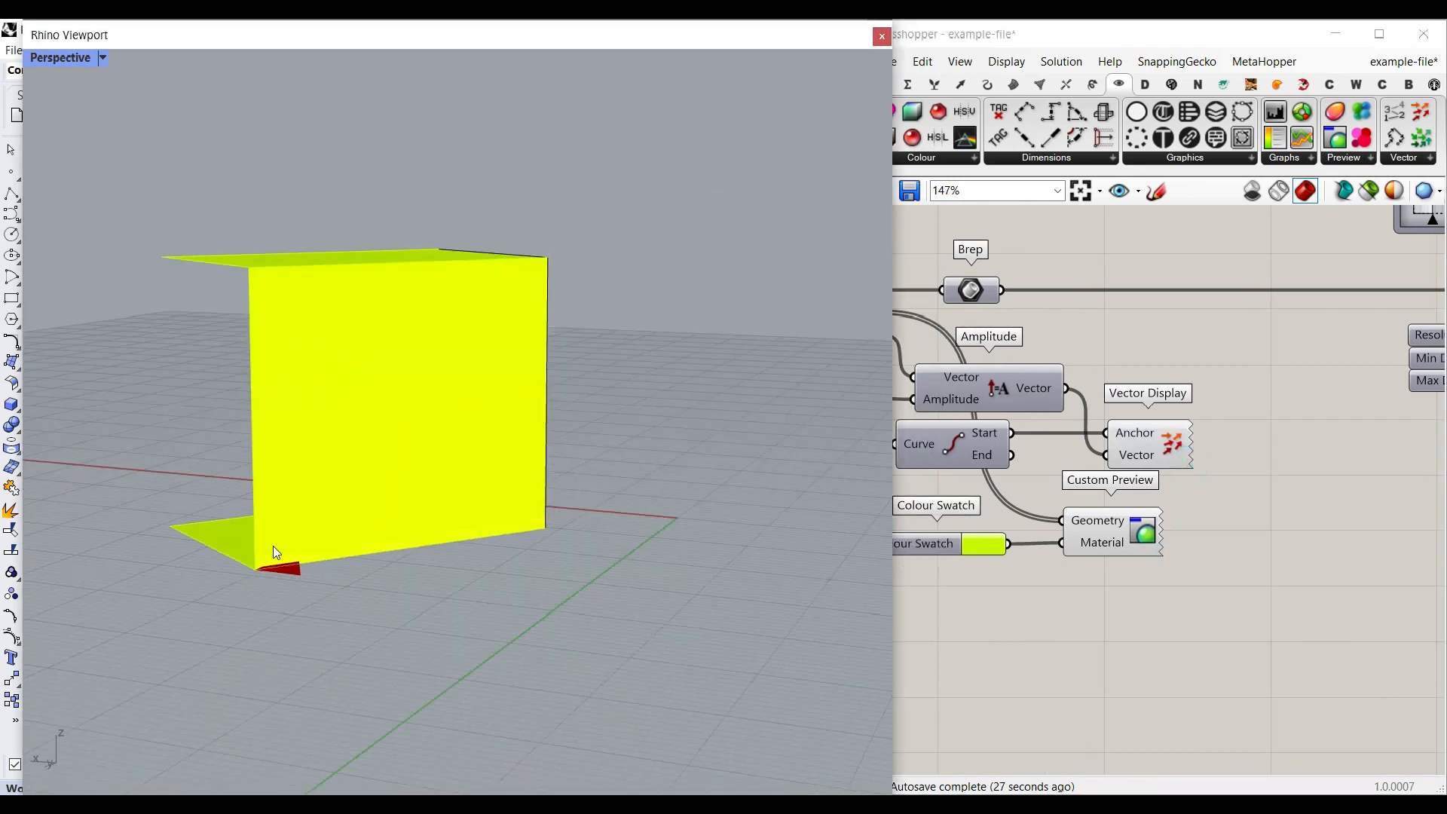
{"action": "scroll", "coordinate": [400, 585], "scroll_direction": "up", "scroll_amount": 3}
{"action": "right_click", "coordinate": [1178, 443]}
{"action": "left_click", "coordinate": [1200, 473]}
{"action": "right_click_drag", "start_coordinate": [376, 422], "coordinate": [579, 394]}
- Turn on the previews of the Point and Surface components fed by the attractor cluster to show its points and deformed surface
{"action": "right_click_drag", "start_coordinate": [997, 413], "coordinate": [1241, 427]}
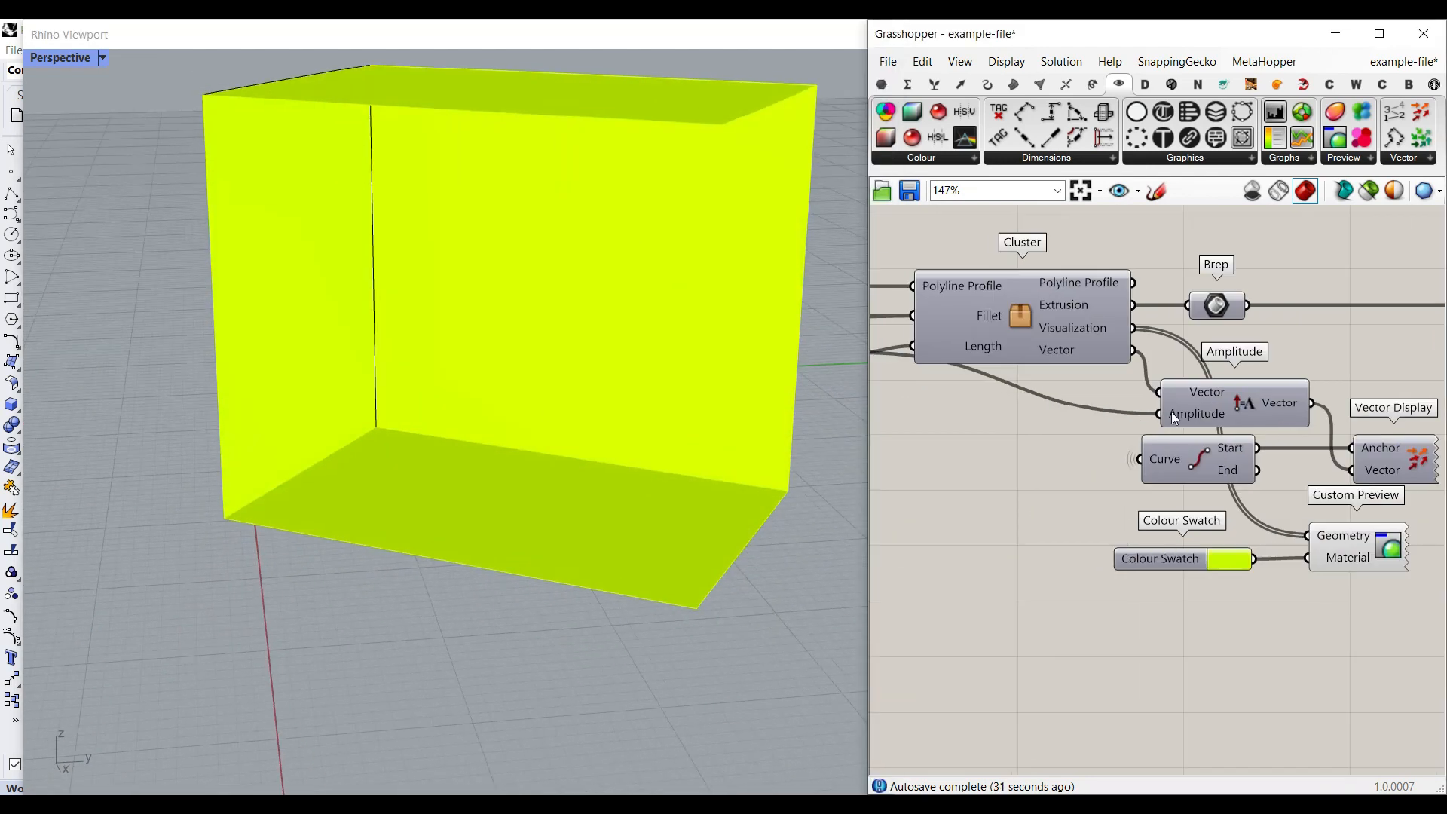
{"action": "scroll", "coordinate": [1070, 319], "scroll_direction": "up", "scroll_amount": 1}
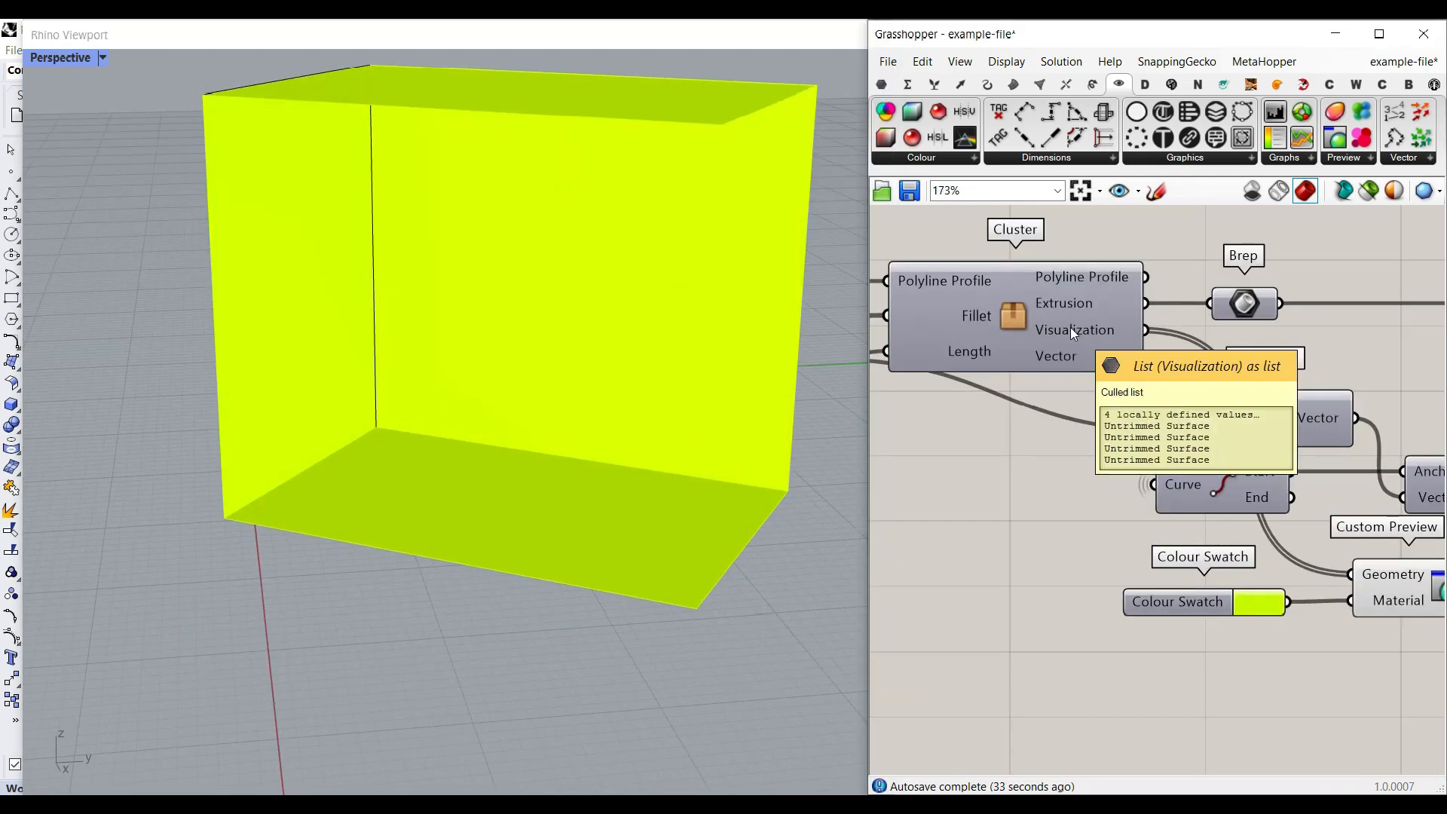
{"action": "scroll", "coordinate": [1210, 388], "scroll_direction": "down", "scroll_amount": 2}
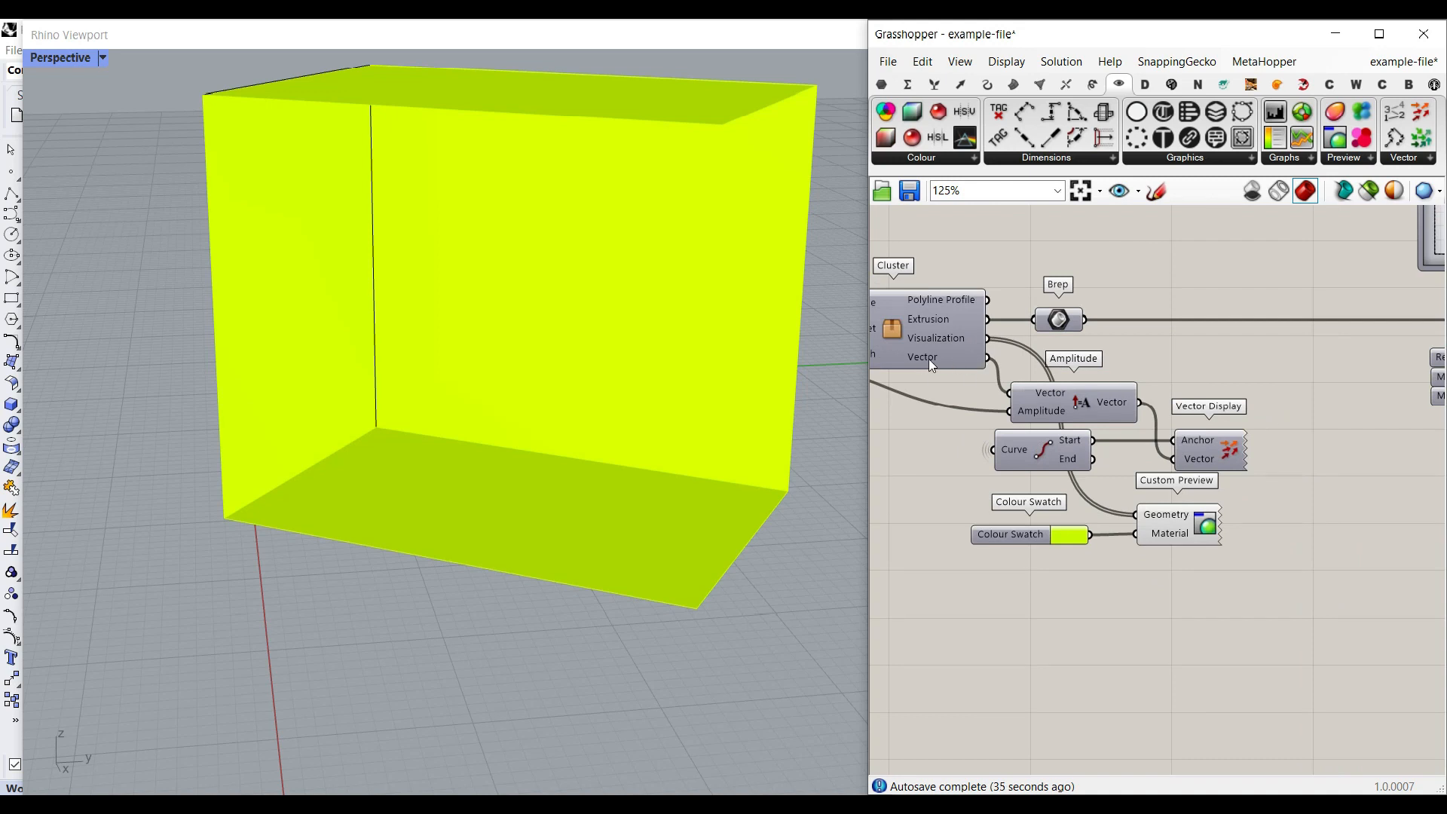
{"action": "scroll", "coordinate": [1311, 403], "scroll_direction": "down", "scroll_amount": 4}
{"action": "right_click_drag", "start_coordinate": [1355, 400], "coordinate": [1036, 420]}
{"action": "scroll", "coordinate": [1206, 410], "scroll_direction": "up", "scroll_amount": 3}
{"action": "right_click_drag", "start_coordinate": [1171, 427], "coordinate": [1239, 515]}
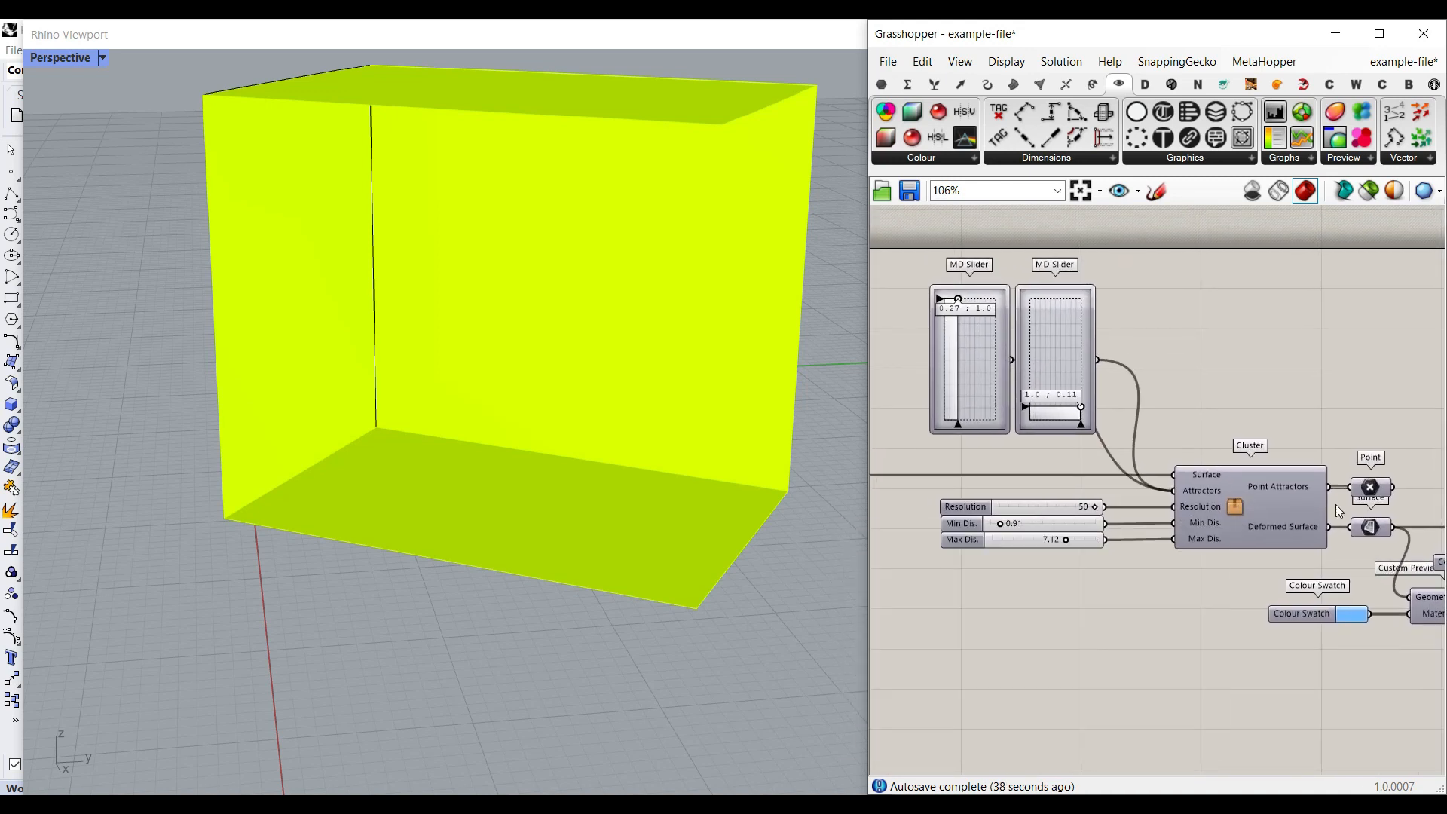
{"action": "right_click_drag", "start_coordinate": [1374, 490], "coordinate": [1276, 446]}
{"action": "right_click", "coordinate": [1274, 446]}
{"action": "left_click", "coordinate": [1280, 442]}
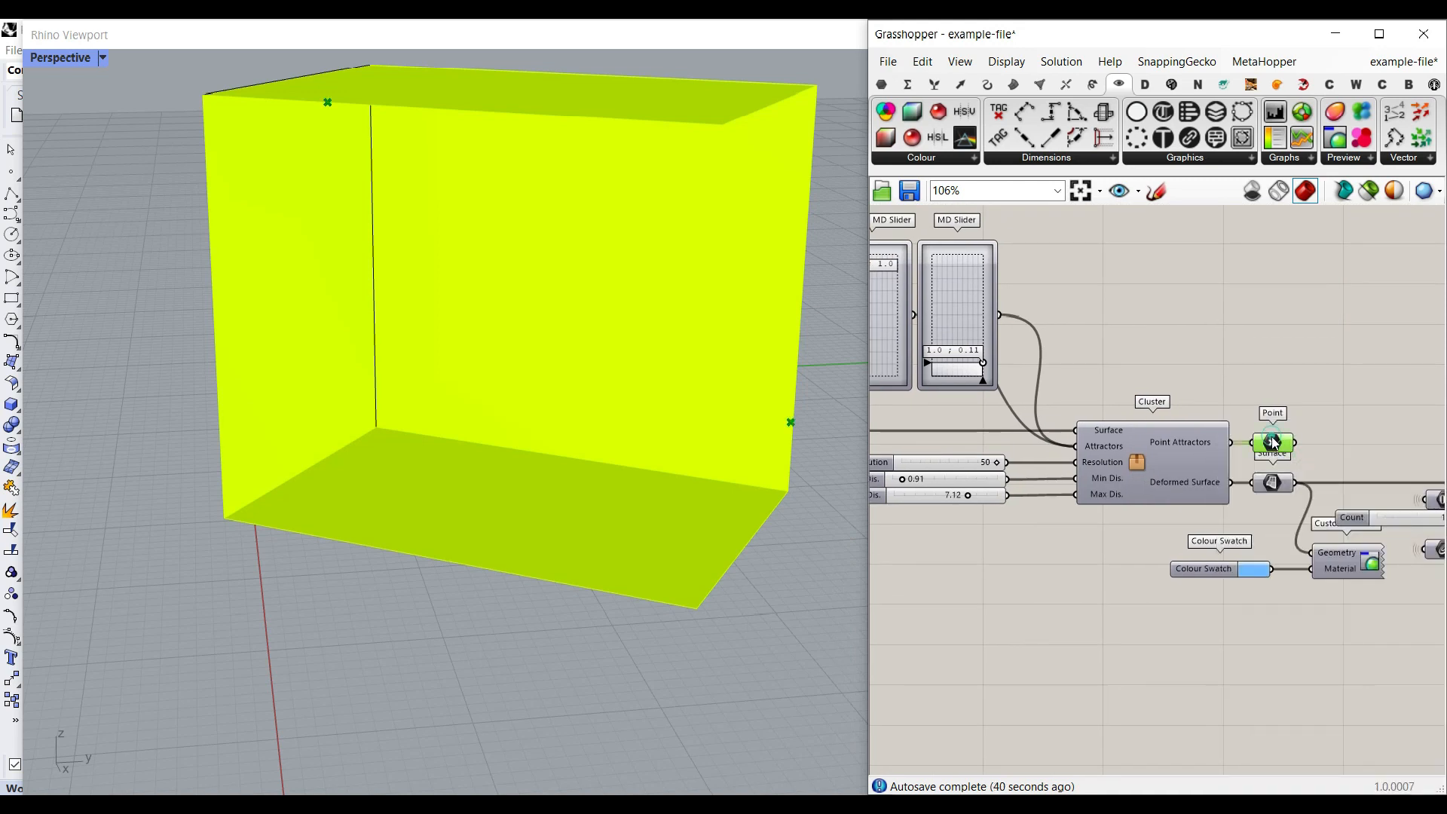
{"action": "right_click", "coordinate": [1278, 490]}
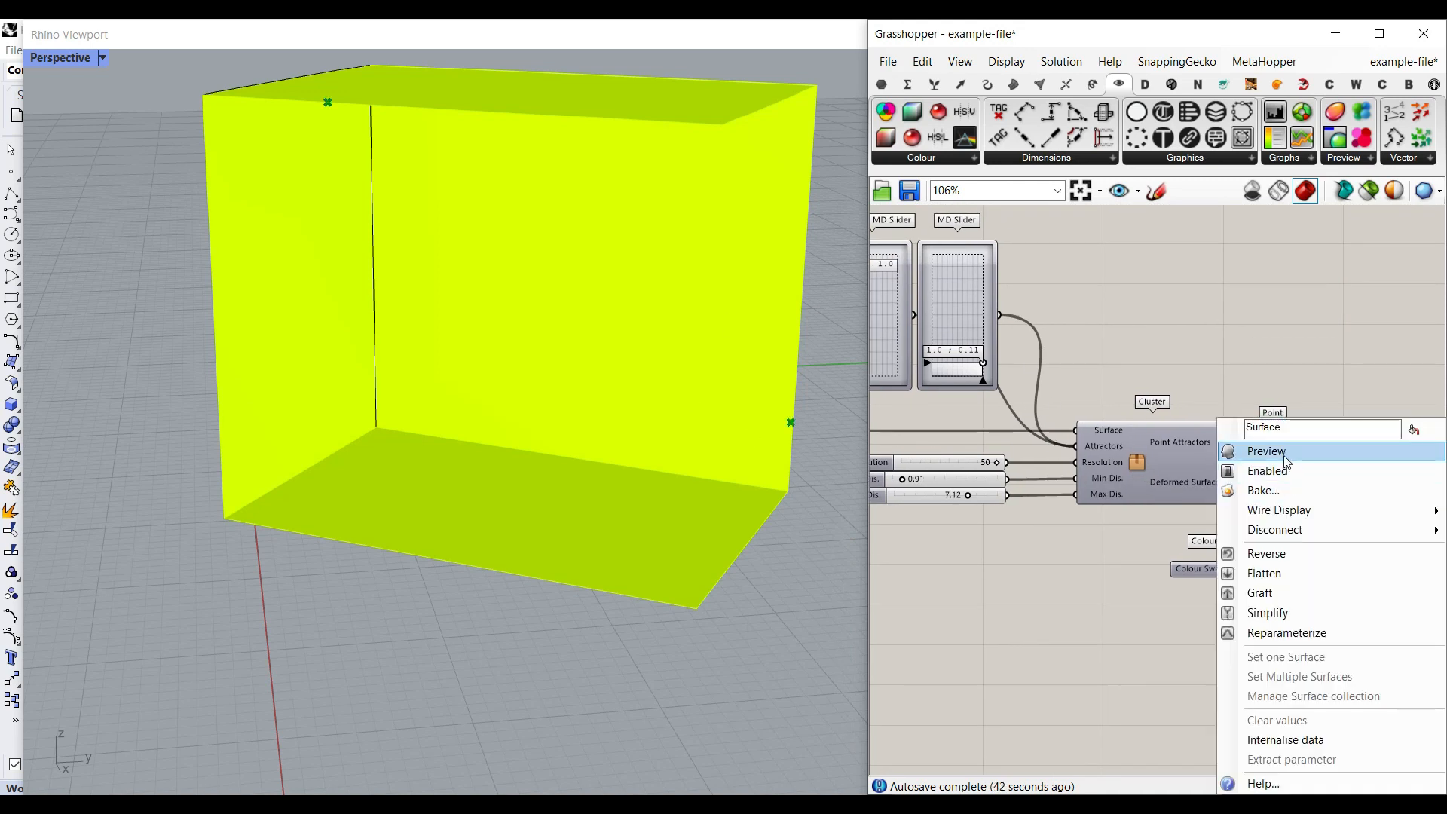
{"action": "left_click", "coordinate": [1281, 452]}
{"action": "right_click_drag", "start_coordinate": [640, 314], "coordinate": [579, 325]}
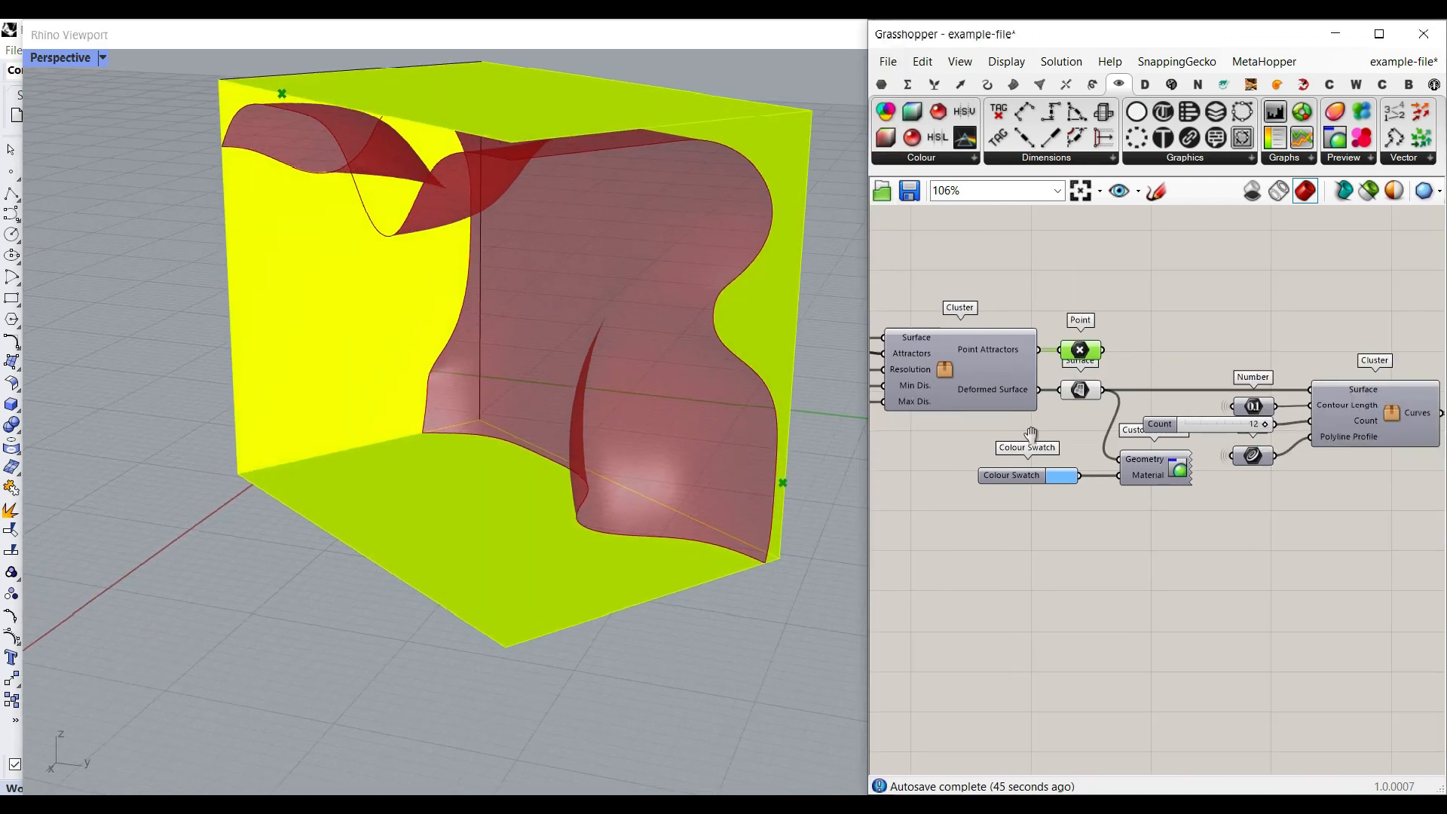
- Turn on the blue Custom Preview of the deformed surface and view the surface from several angles
{"action": "scroll", "coordinate": [1156, 453], "scroll_direction": "up", "scroll_amount": 3}
{"action": "right_click", "coordinate": [1160, 454]}
{"action": "left_click", "coordinate": [1193, 506]}
{"action": "right_click", "coordinate": [1162, 443]}
{"action": "left_click", "coordinate": [1200, 490]}
{"action": "left_click", "coordinate": [1157, 558]}
{"action": "right_click_drag", "start_coordinate": [475, 467], "coordinate": [572, 433]}
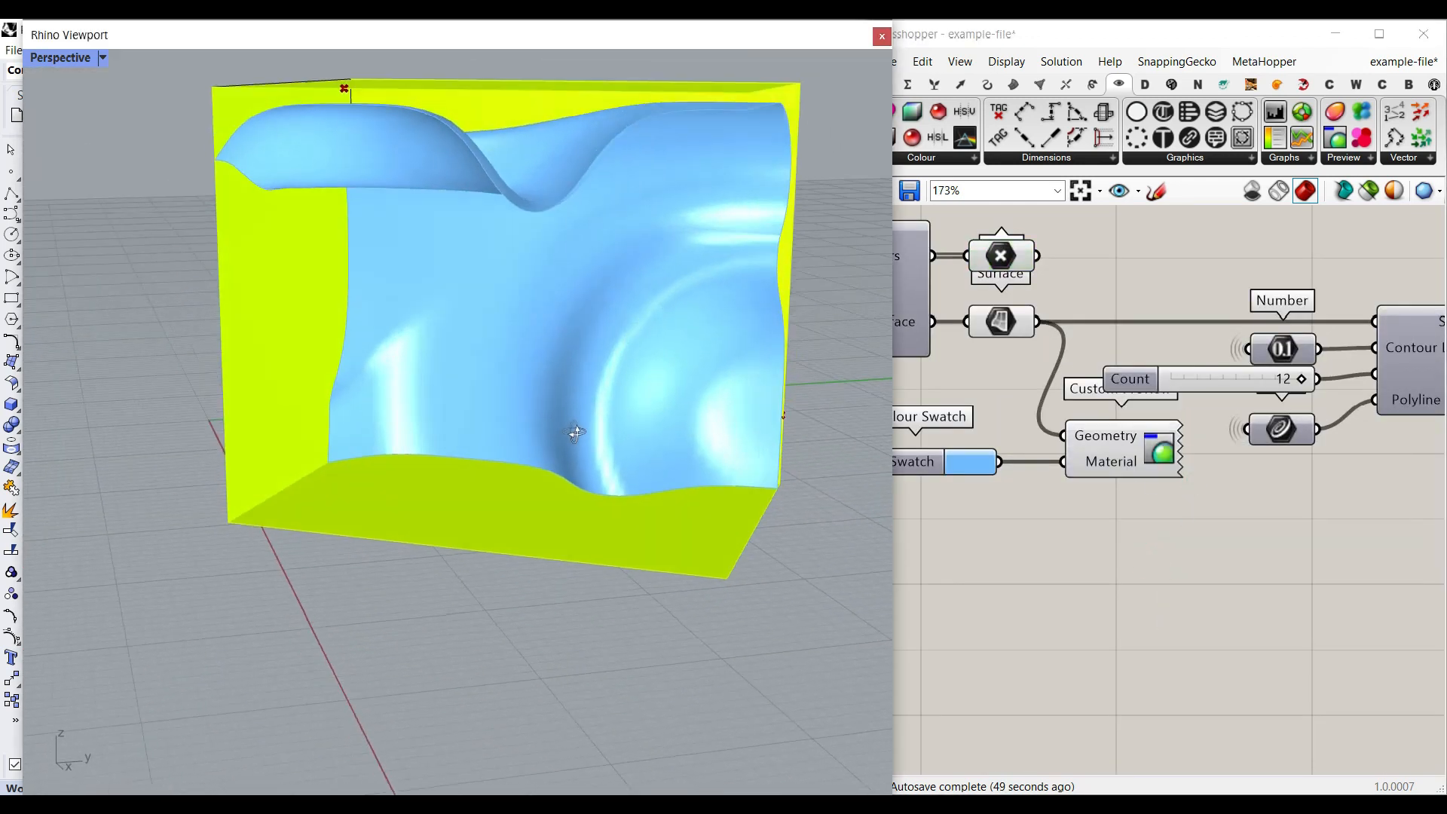
{"action": "right_click_drag", "start_coordinate": [546, 293], "coordinate": [536, 170]}
- Try another position for the attractor point controlled by the first MD Slider
{"action": "right_click_drag", "start_coordinate": [1021, 413], "coordinate": [1225, 494]}
{"action": "scroll", "coordinate": [1231, 430], "scroll_direction": "down", "scroll_amount": 2}
{"action": "right_click_drag", "start_coordinate": [1097, 340], "coordinate": [1155, 423]}
{"action": "scroll", "coordinate": [974, 299], "scroll_direction": "up", "scroll_amount": 4}
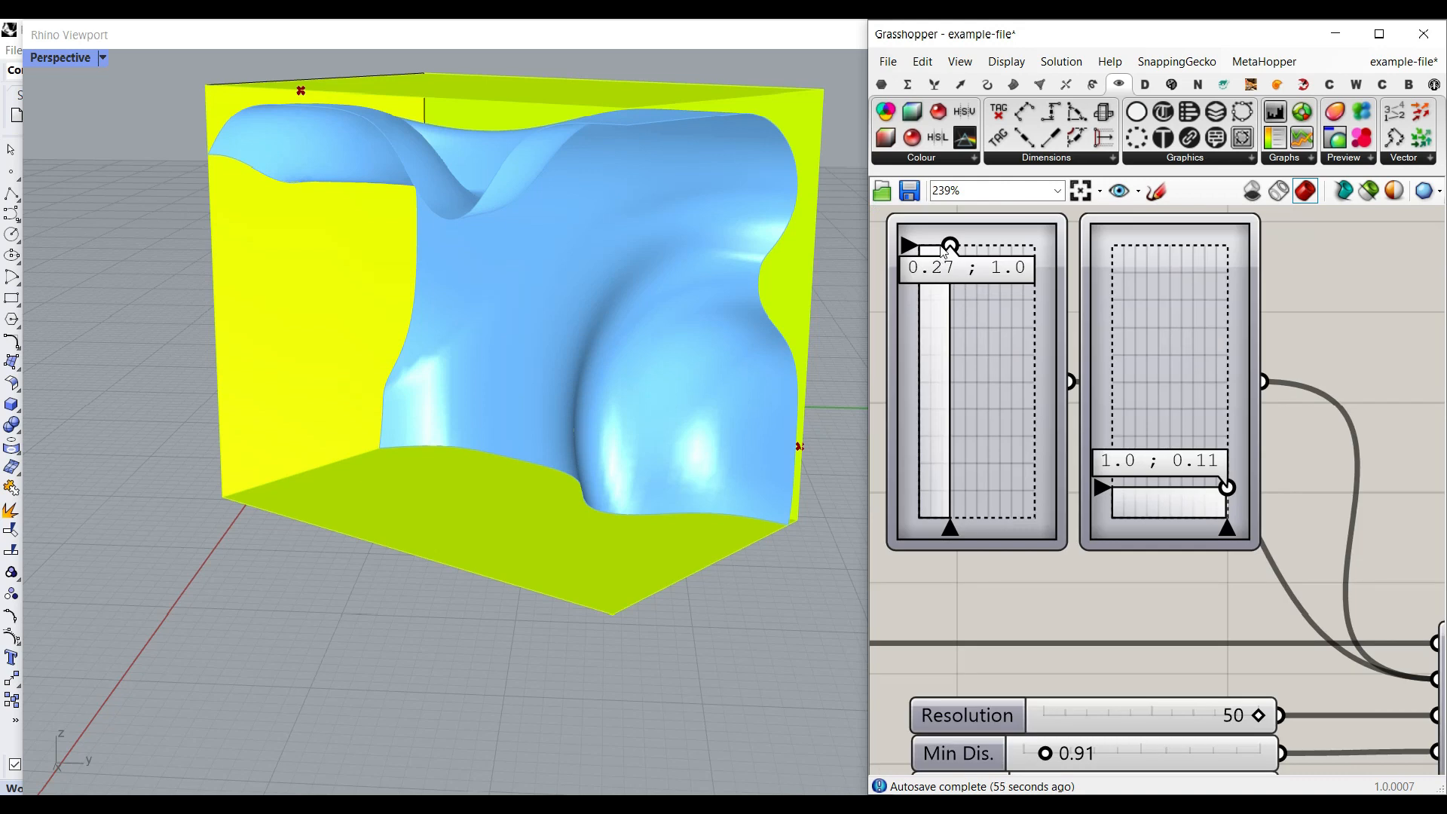
{"action": "left_click_drag", "start_coordinate": [948, 246], "coordinate": [943, 279]}
- Disable the cluster that generates the contour curves from the deformed surface
{"action": "scroll", "coordinate": [993, 331], "scroll_direction": "down", "scroll_amount": 3}
{"action": "right_click_drag", "start_coordinate": [1348, 422], "coordinate": [972, 365]}
{"action": "scroll", "coordinate": [972, 365], "scroll_direction": "down", "scroll_amount": 4}
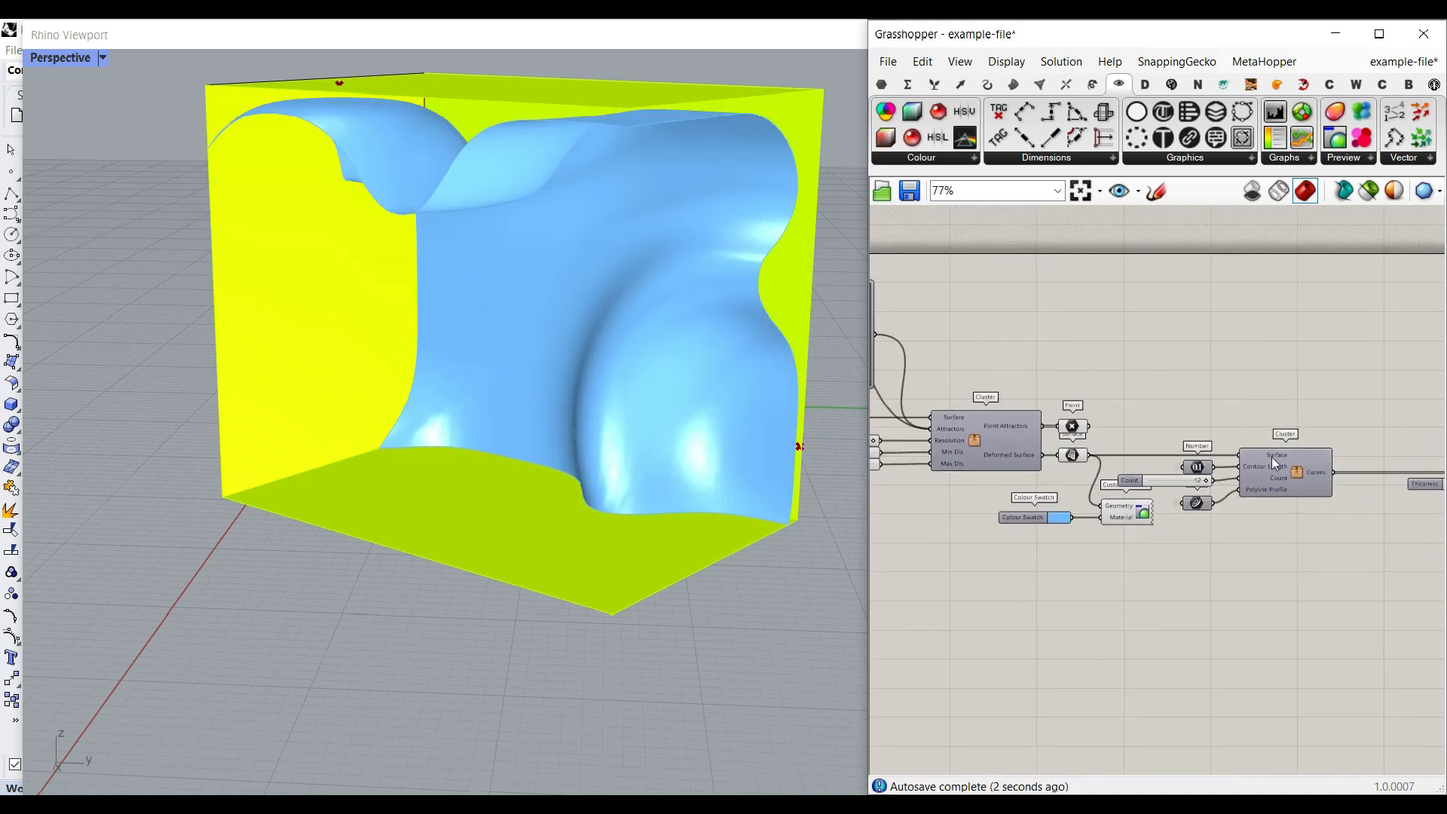
{"action": "scroll", "coordinate": [1296, 467], "scroll_direction": "up", "scroll_amount": 5}
{"action": "right_click", "coordinate": [1312, 468]}
{"action": "left_click", "coordinate": [1272, 533]}
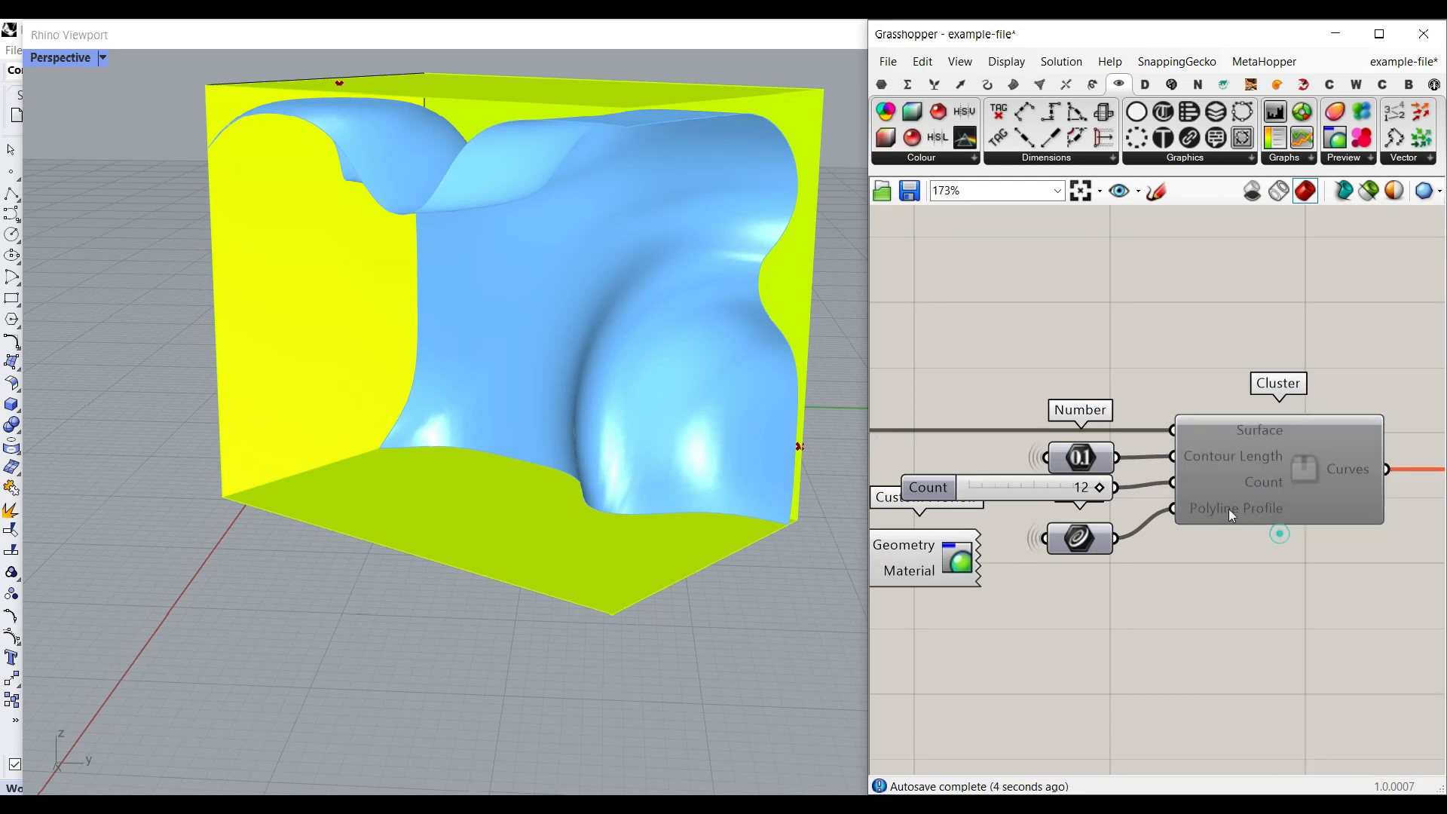
- Set the first MD Slider to 0.0 ; 1.0 and the second MD Slider to 0.91 ; 0.24
{"action": "right_click_drag", "start_coordinate": [1025, 407], "coordinate": [1164, 403]}
{"action": "right_click_drag", "start_coordinate": [904, 346], "coordinate": [1433, 584]}
{"action": "scroll", "coordinate": [993, 336], "scroll_direction": "up", "scroll_amount": 2}
{"action": "left_click_drag", "start_coordinate": [986, 330], "coordinate": [960, 284]}
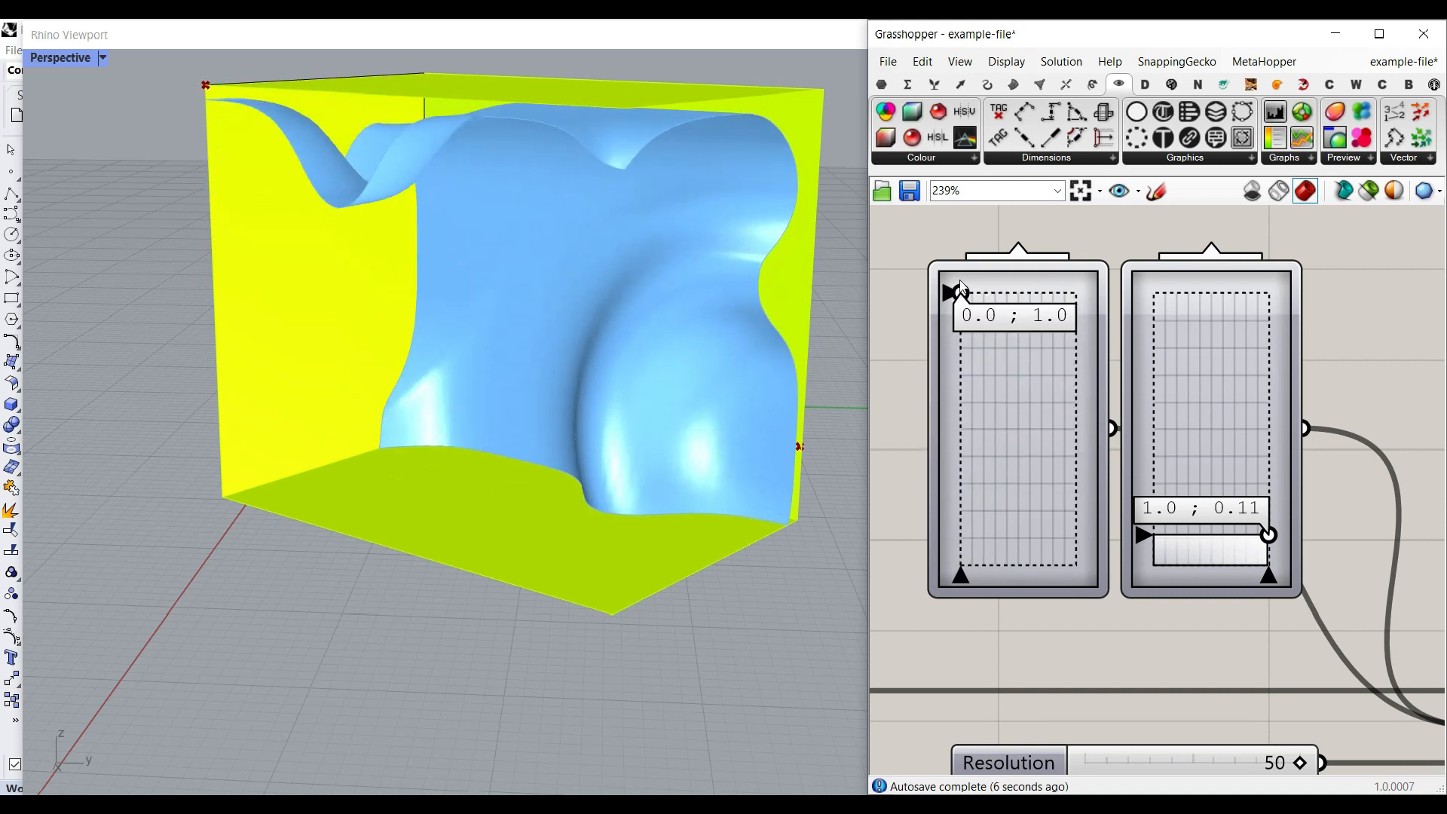
{"action": "left_click_drag", "start_coordinate": [1270, 534], "coordinate": [1258, 501]}
- Try a much lower Resolution value for the deformed surface
{"action": "right_click_drag", "start_coordinate": [1294, 547], "coordinate": [1069, 350]}
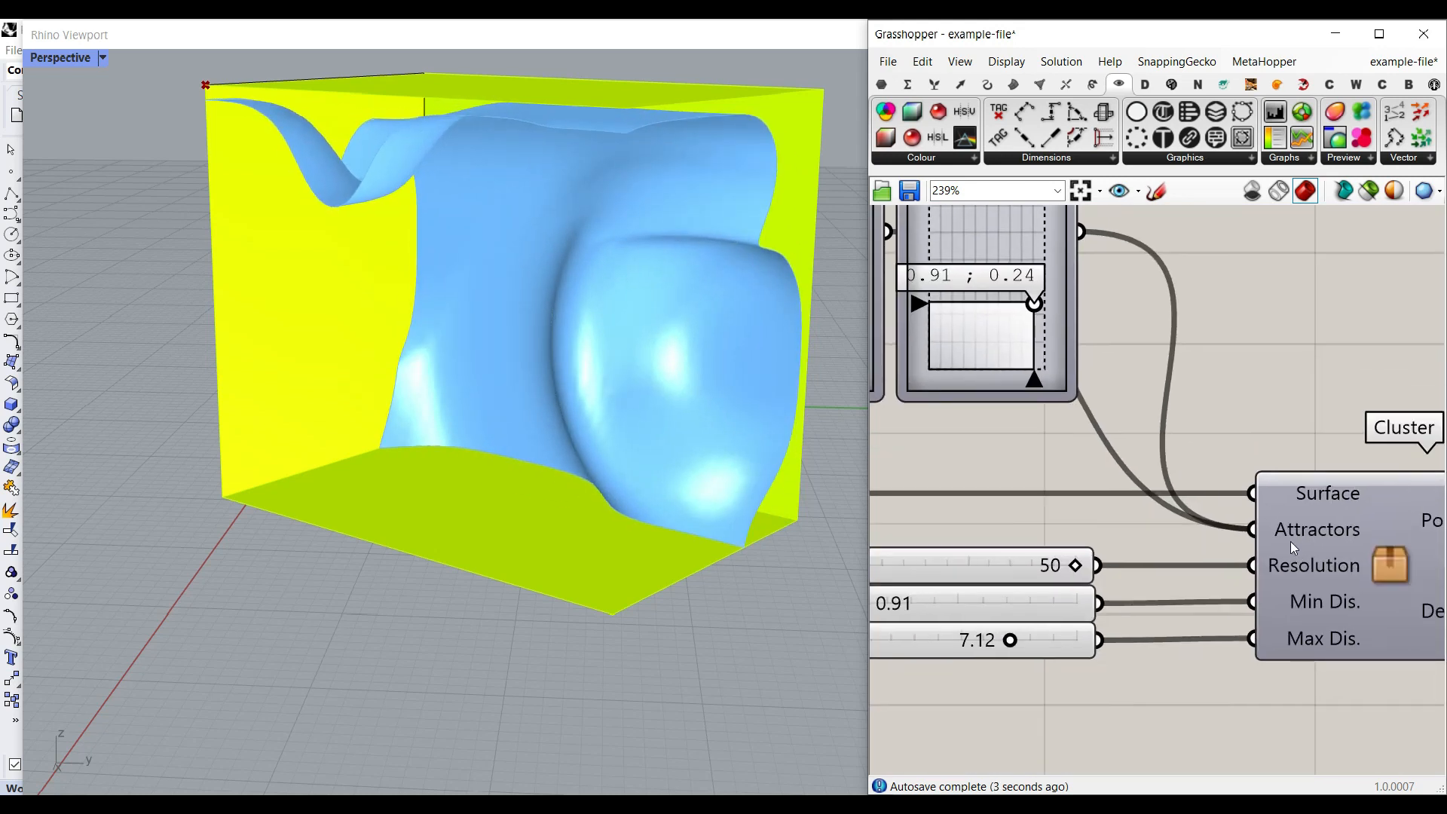
{"action": "scroll", "coordinate": [1175, 444], "scroll_direction": "down", "scroll_amount": 2}
{"action": "right_click_drag", "start_coordinate": [1030, 495], "coordinate": [1068, 513]}
{"action": "scroll", "coordinate": [1099, 520], "scroll_direction": "up", "scroll_amount": 2}
{"action": "left_click_drag", "start_coordinate": [1180, 532], "coordinate": [1018, 528]}
- Bake the low-resolution deformed surface, view its isocurves in the model, and undo the bake
{"action": "right_click_drag", "start_coordinate": [1290, 539], "coordinate": [1128, 497]}
{"action": "scroll", "coordinate": [1129, 498], "scroll_direction": "down", "scroll_amount": 1}
{"action": "right_click_drag", "start_coordinate": [1375, 518], "coordinate": [1371, 517]}
{"action": "left_click", "coordinate": [1315, 537]}
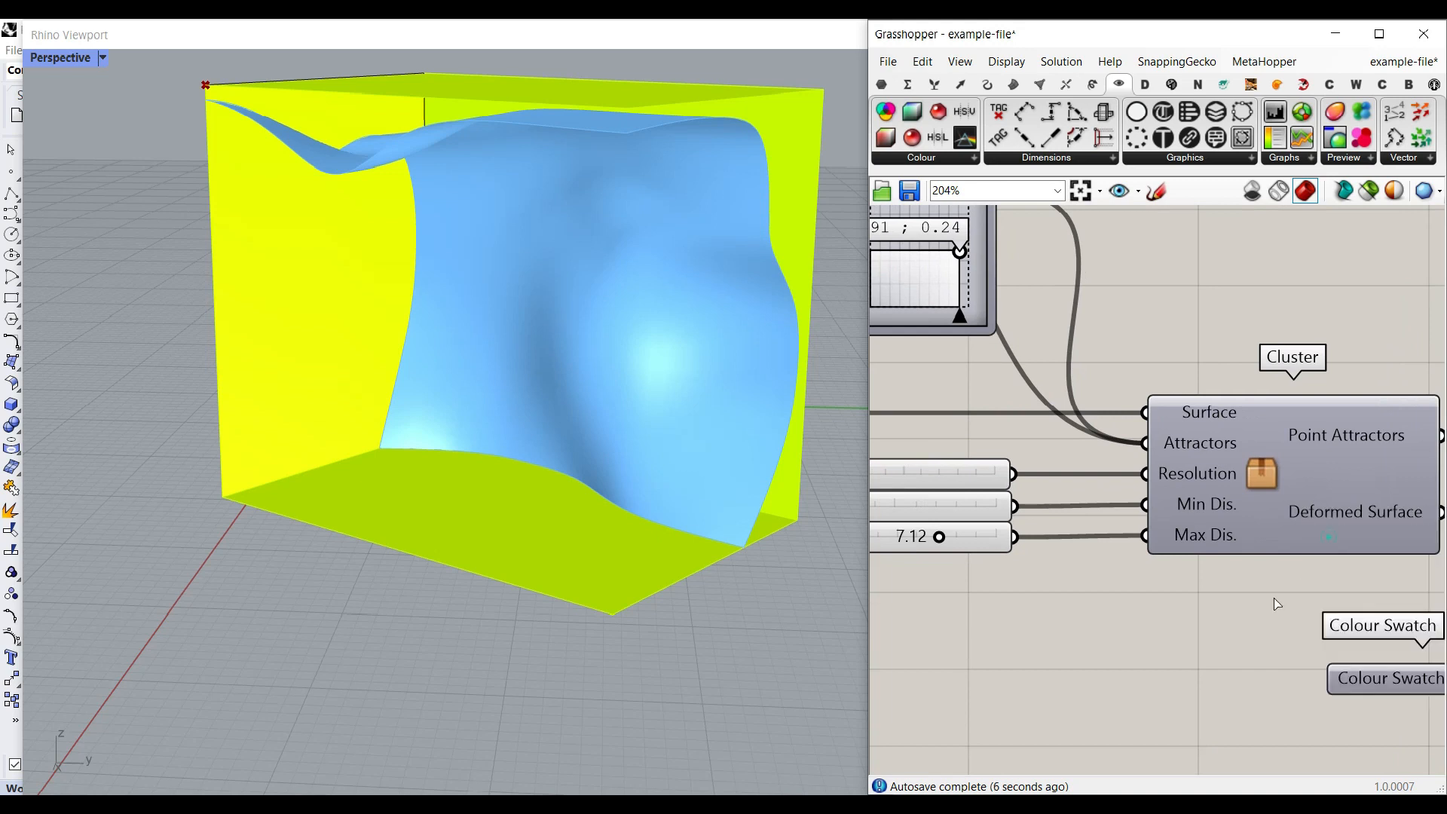
{"action": "left_click", "coordinate": [1307, 711]}
{"action": "right_click_drag", "start_coordinate": [692, 442], "coordinate": [615, 299]}
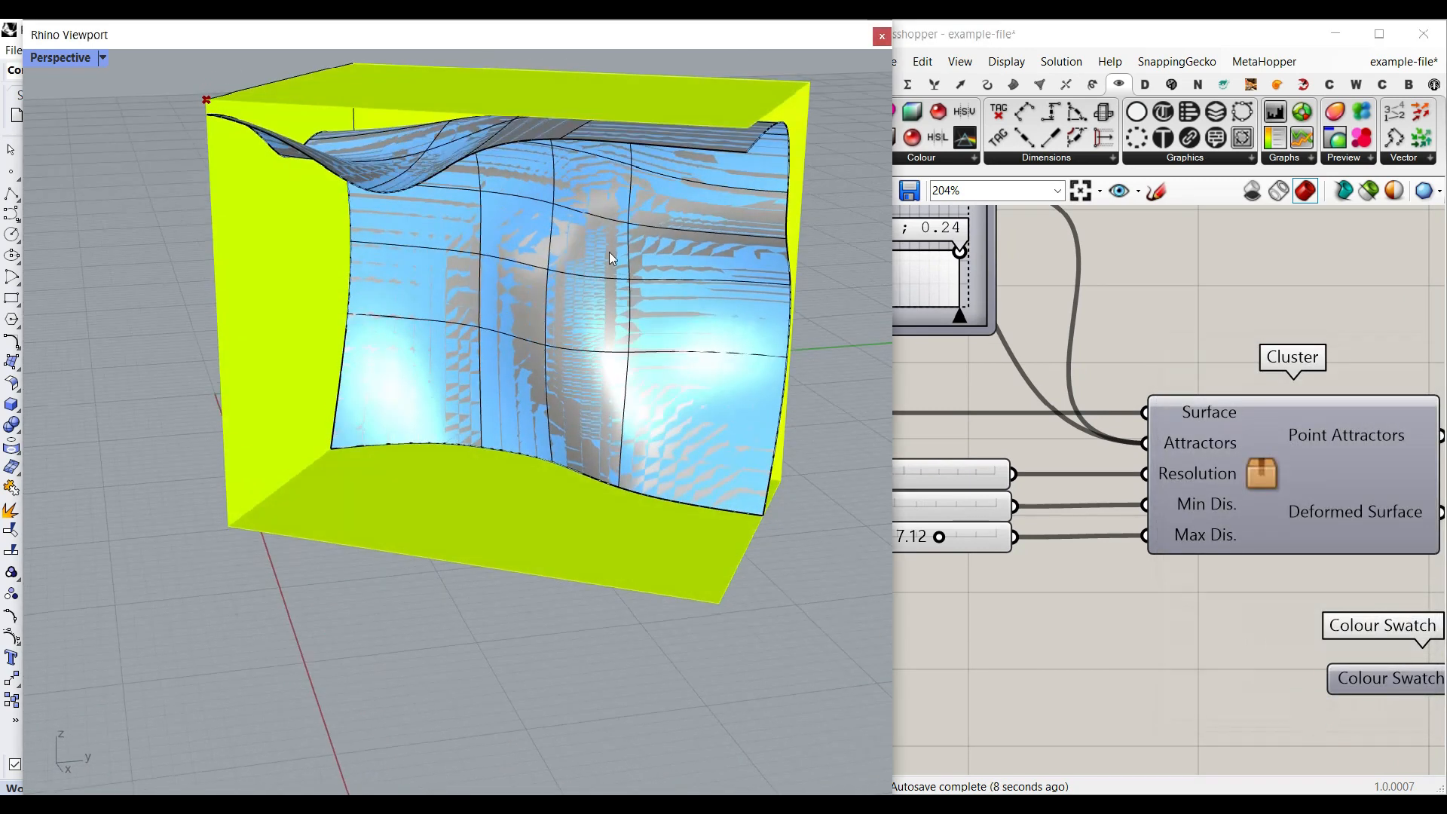
{"action": "key", "text": "ctrl+z"}
- Set the Resolution to 50, bake the deformed surface to view its isocurves, and undo the bake
{"action": "right_click_drag", "start_coordinate": [953, 470], "coordinate": [1164, 471]}
{"action": "left_click_drag", "start_coordinate": [1048, 478], "coordinate": [1222, 481]}
{"action": "right_click_drag", "start_coordinate": [1266, 504], "coordinate": [1005, 454]}
{"action": "right_click", "coordinate": [1303, 459]}
{"action": "left_click", "coordinate": [1349, 490]}
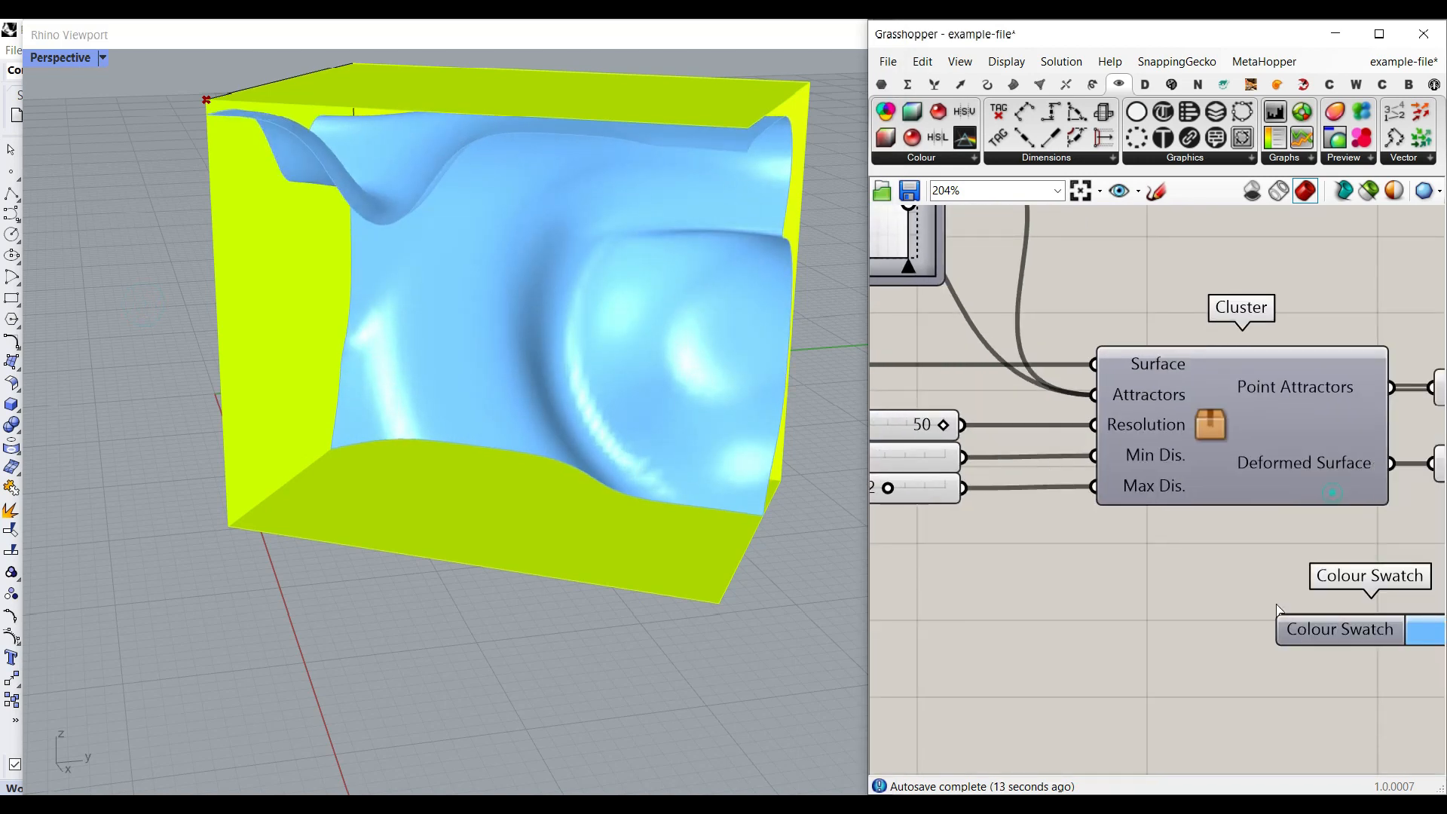
{"action": "left_click", "coordinate": [1317, 668]}
{"action": "right_click_drag", "start_coordinate": [678, 422], "coordinate": [798, 373]}
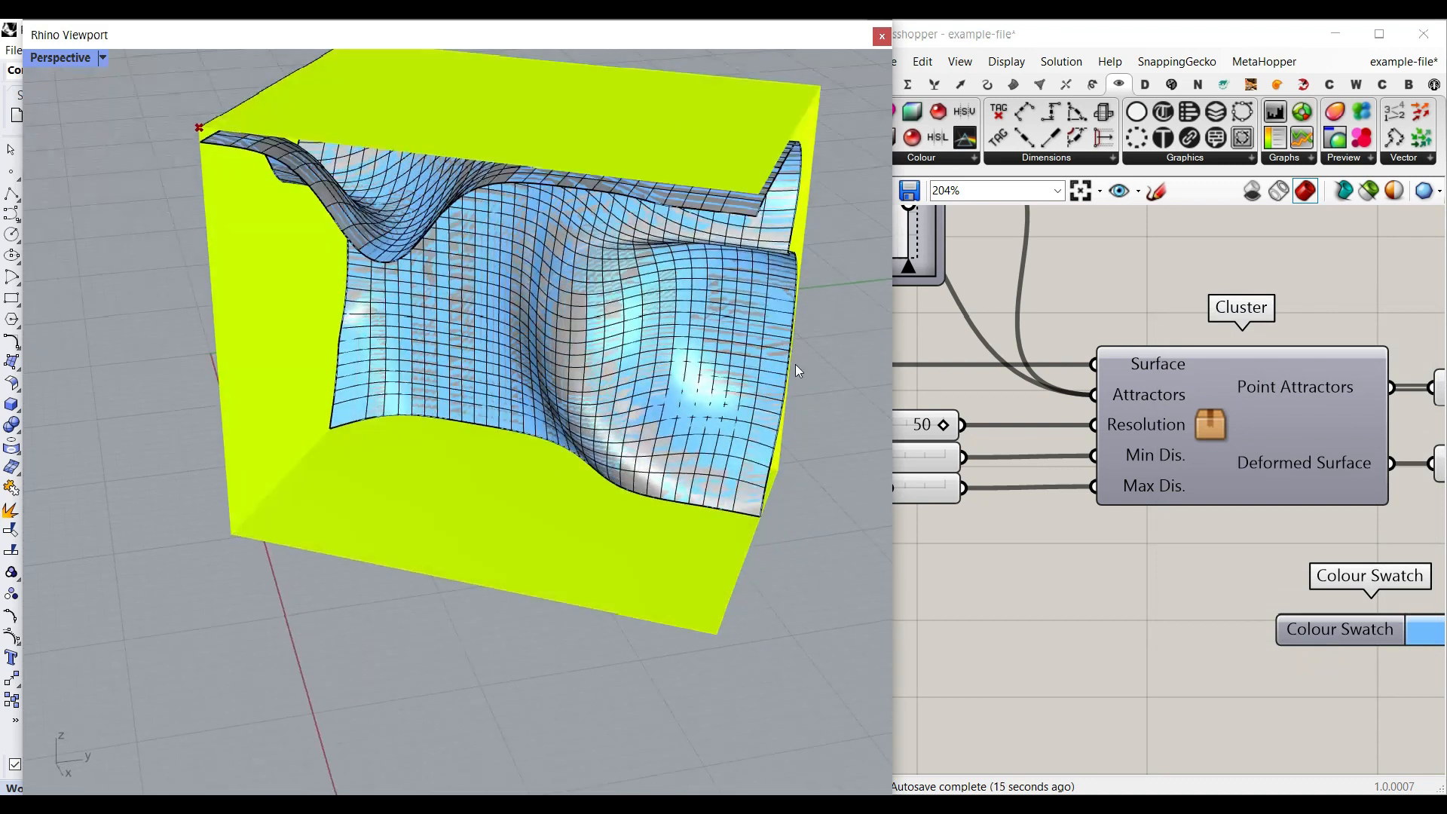
{"action": "key", "text": "ctrl+z"}
- Set the Min Dis. to 1.51, adjust the Max Dis. value, and view the change in the surface's waves
{"action": "right_click_drag", "start_coordinate": [964, 428], "coordinate": [1033, 446]}
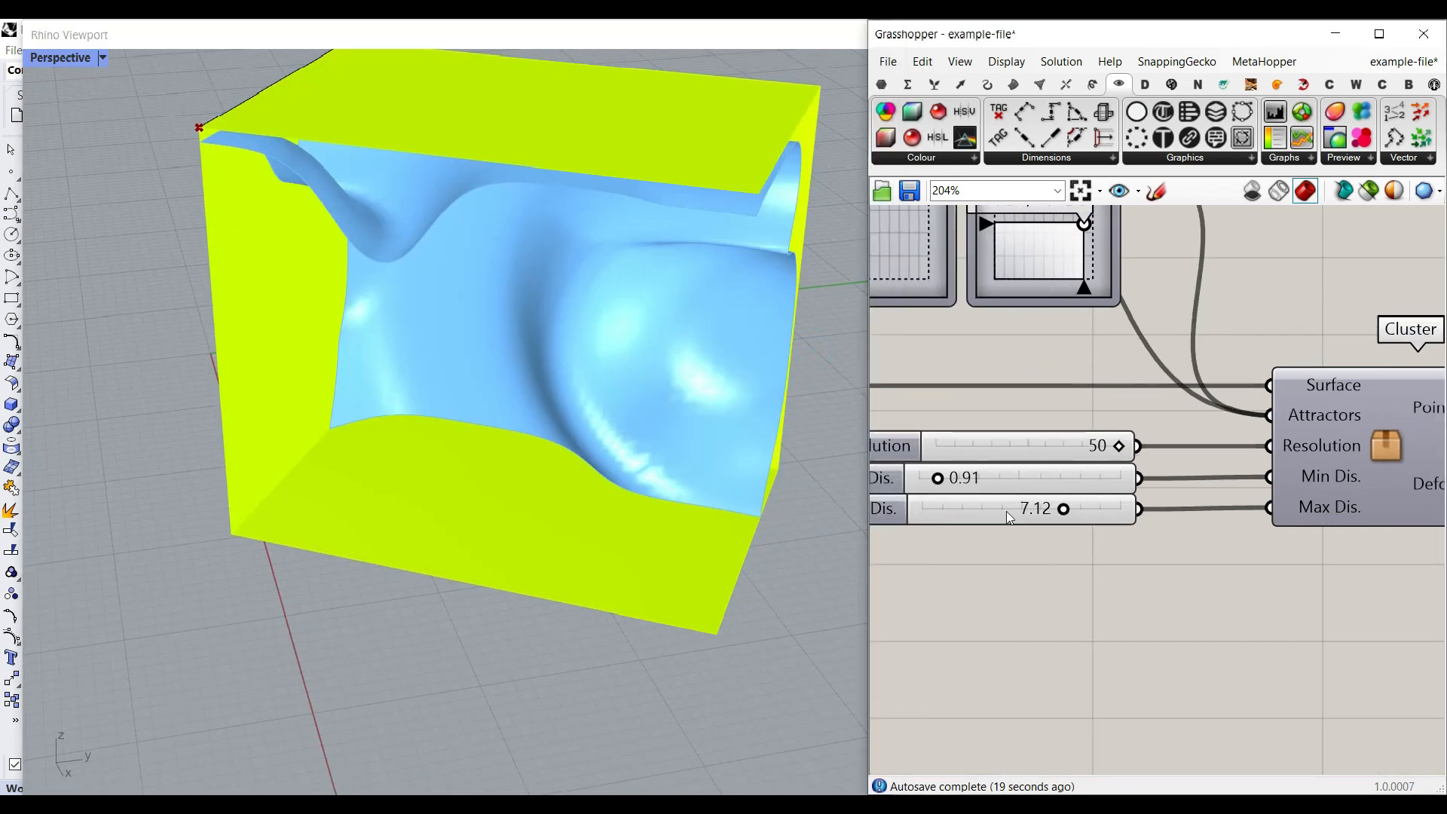
{"action": "mouse_move", "coordinate": [940, 484]}
{"action": "left_mouse_down"}
{"action": "mouse_move", "coordinate": [955, 482]}
{"action": "mouse_move", "coordinate": [928, 481]}
{"action": "mouse_move", "coordinate": [948, 482]}
{"action": "left_mouse_up"}
{"action": "right_click_drag", "start_coordinate": [775, 395], "coordinate": [544, 127]}
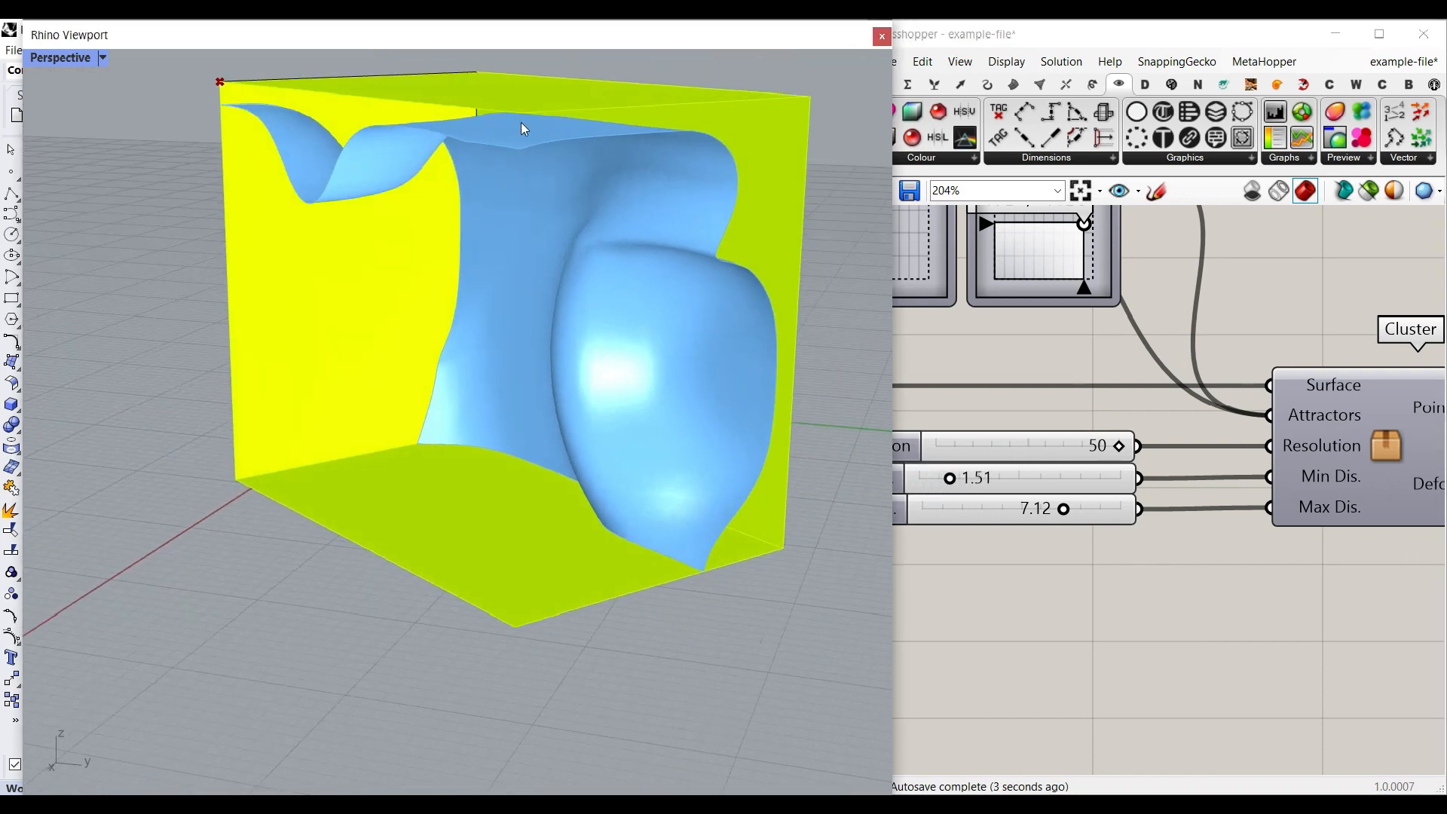
{"action": "mouse_move", "coordinate": [1063, 510]}
{"action": "left_mouse_down"}
{"action": "mouse_move", "coordinate": [1082, 511]}
{"action": "mouse_move", "coordinate": [939, 520]}
{"action": "mouse_move", "coordinate": [998, 483]}
{"action": "mouse_move", "coordinate": [1075, 486]}
{"action": "left_mouse_up"}
{"action": "right_click_drag", "start_coordinate": [634, 483], "coordinate": [704, 418]}
{"action": "mouse_move", "coordinate": [651, 361]}
{"action": "right_mouse_down"}
{"action": "mouse_move", "coordinate": [733, 358]}
{"action": "mouse_move", "coordinate": [580, 348]}
{"action": "mouse_move", "coordinate": [663, 373]}
{"action": "right_mouse_up"}
- Open the attractor cluster for editing and shorten the sine wave's period in the first Graph Mapper
{"action": "right_click_drag", "start_coordinate": [1419, 470], "coordinate": [1096, 471]}
{"action": "double_click", "coordinate": [1060, 452]}
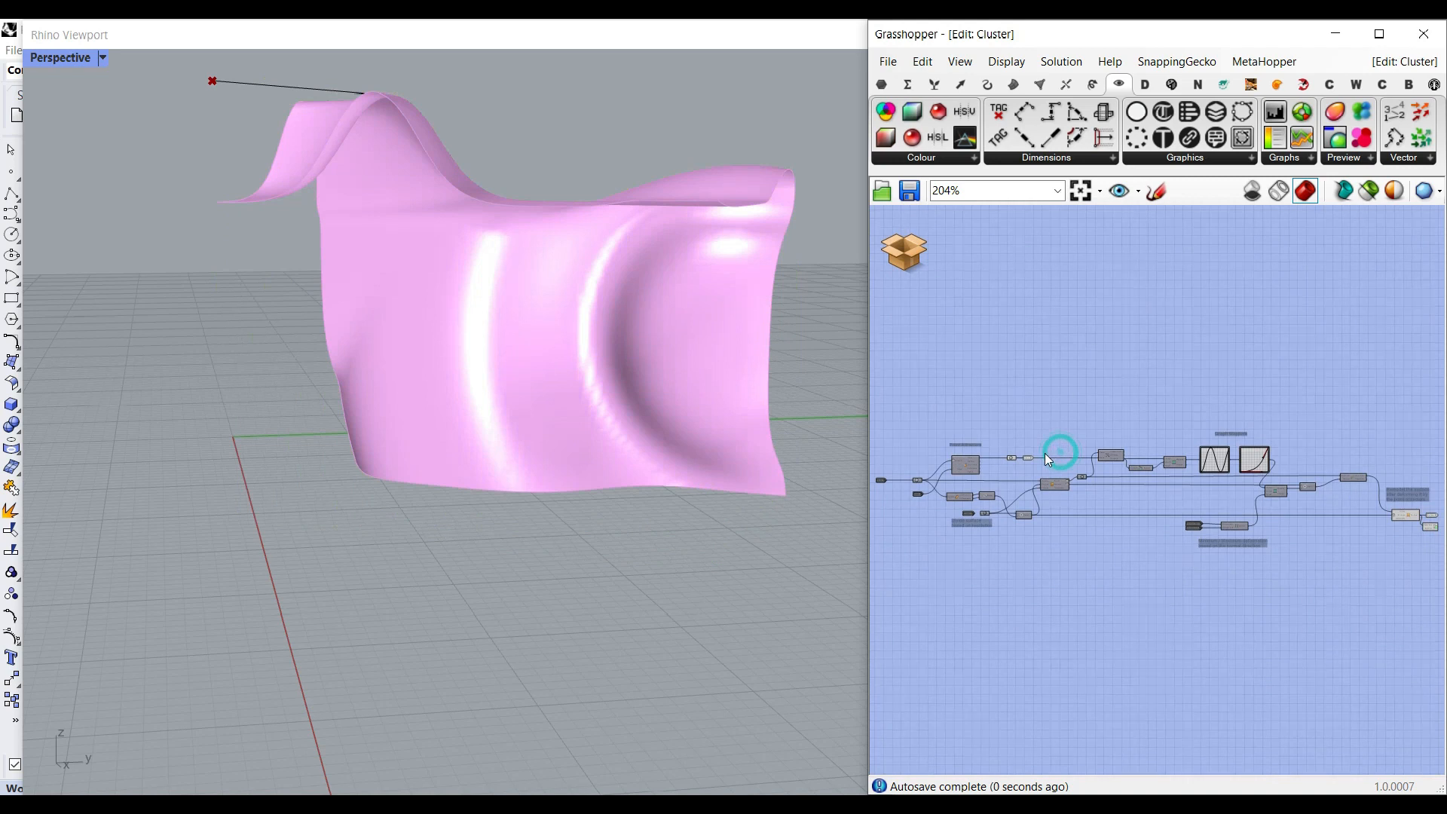
{"action": "scroll", "coordinate": [1207, 575], "scroll_direction": "up", "scroll_amount": 5}
{"action": "right_click_drag", "start_coordinate": [1151, 583], "coordinate": [1289, 343]}
{"action": "scroll", "coordinate": [1129, 474], "scroll_direction": "down", "scroll_amount": 1}
{"action": "left_click_drag", "start_coordinate": [995, 418], "coordinate": [983, 419]}
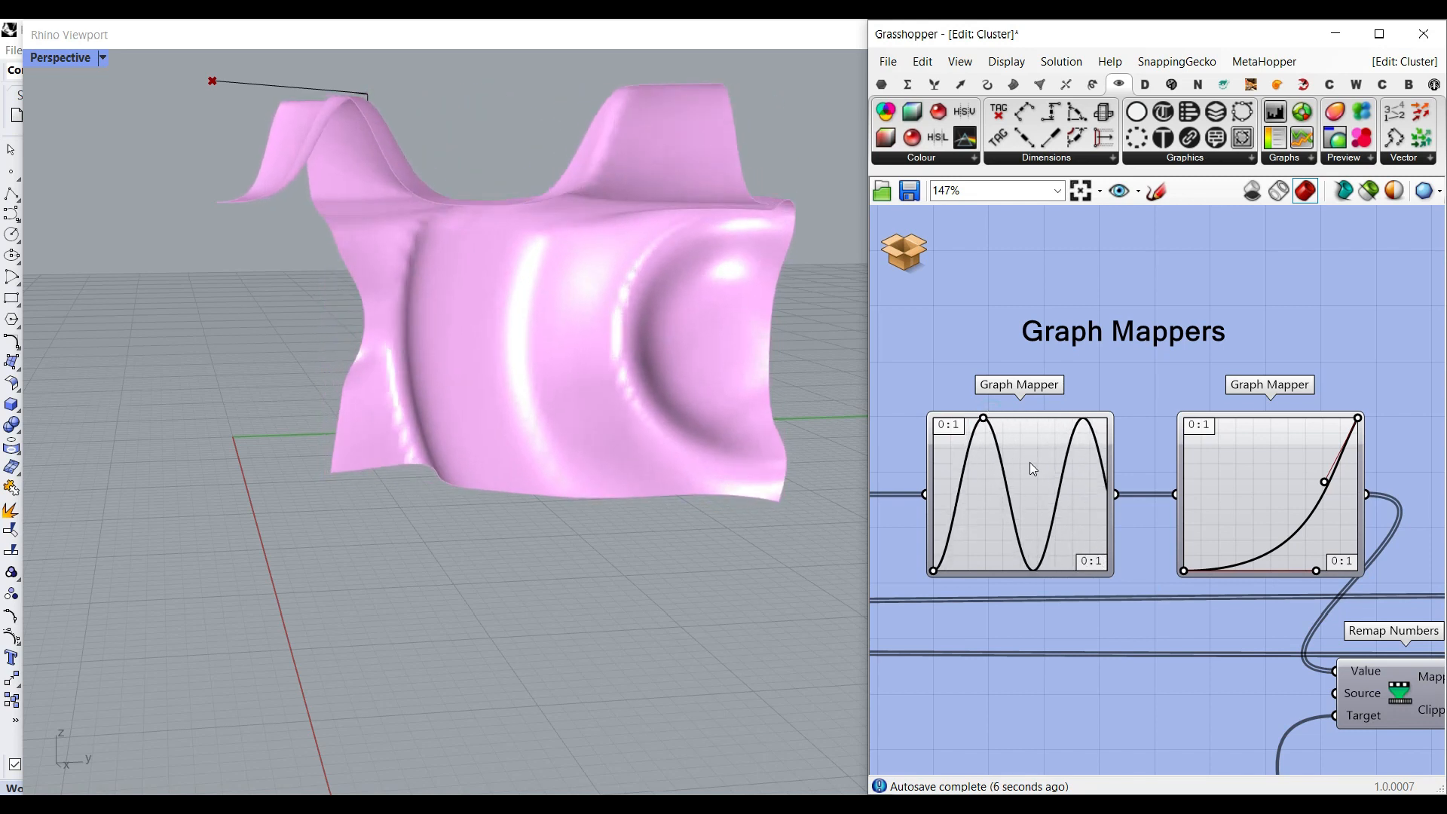
- Check the graph types available for both Graph Mappers without changing them
{"action": "right_click", "coordinate": [1030, 468]}
{"action": "mouse_move", "coordinate": [1159, 677]}
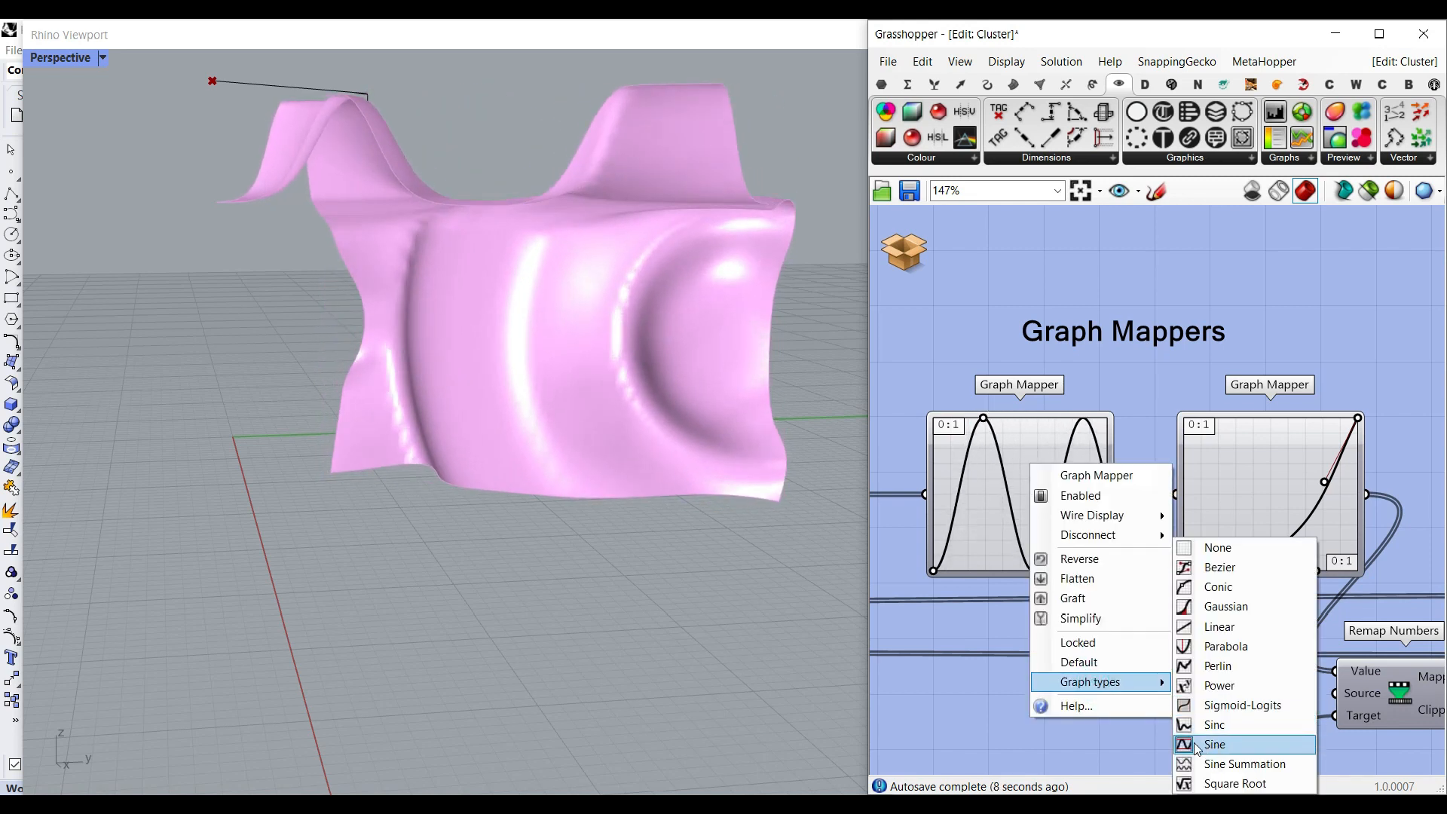
{"action": "left_click", "coordinate": [957, 589]}
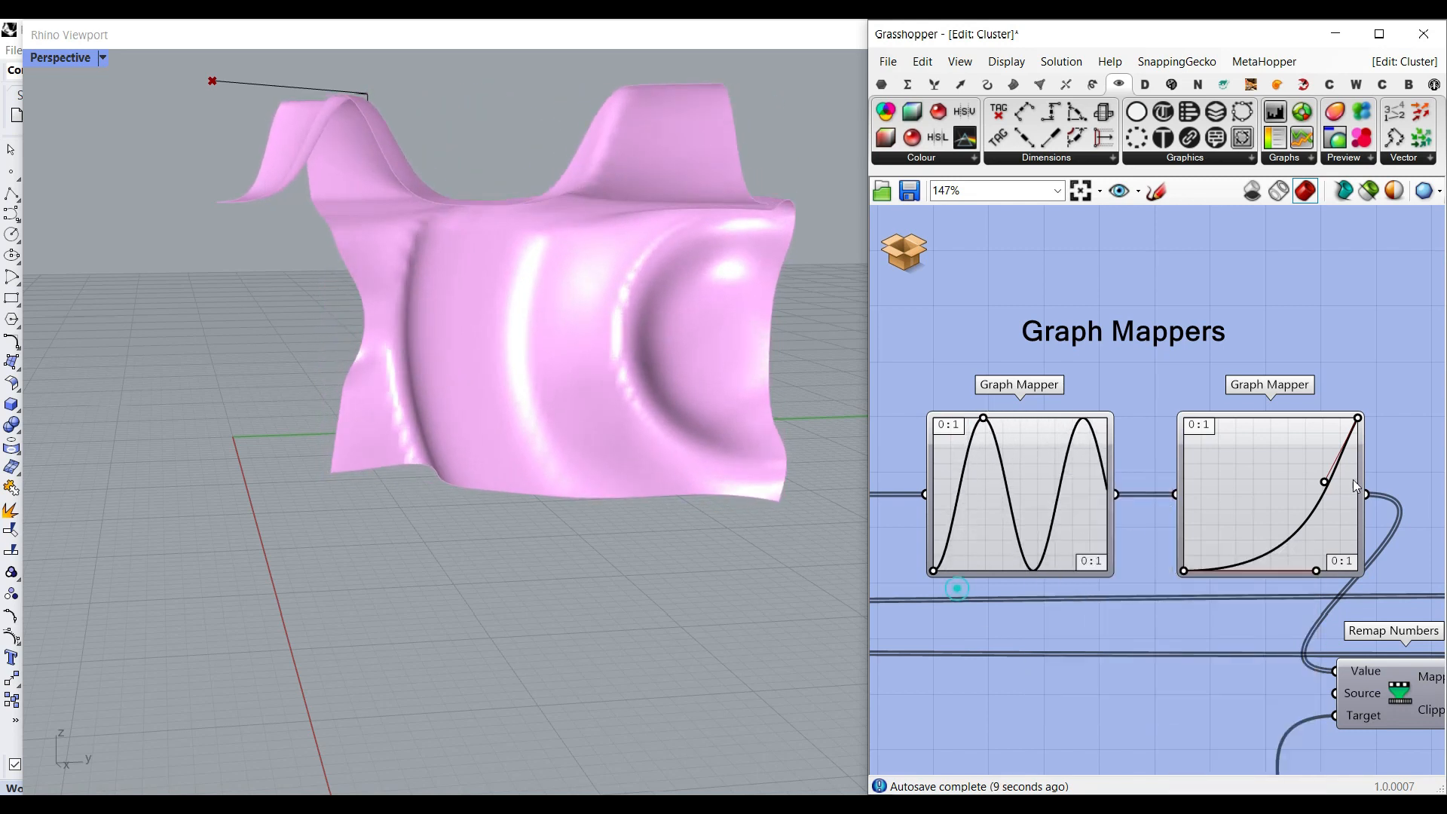
{"action": "right_click", "coordinate": [1285, 475]}
{"action": "left_click", "coordinate": [1310, 693]}
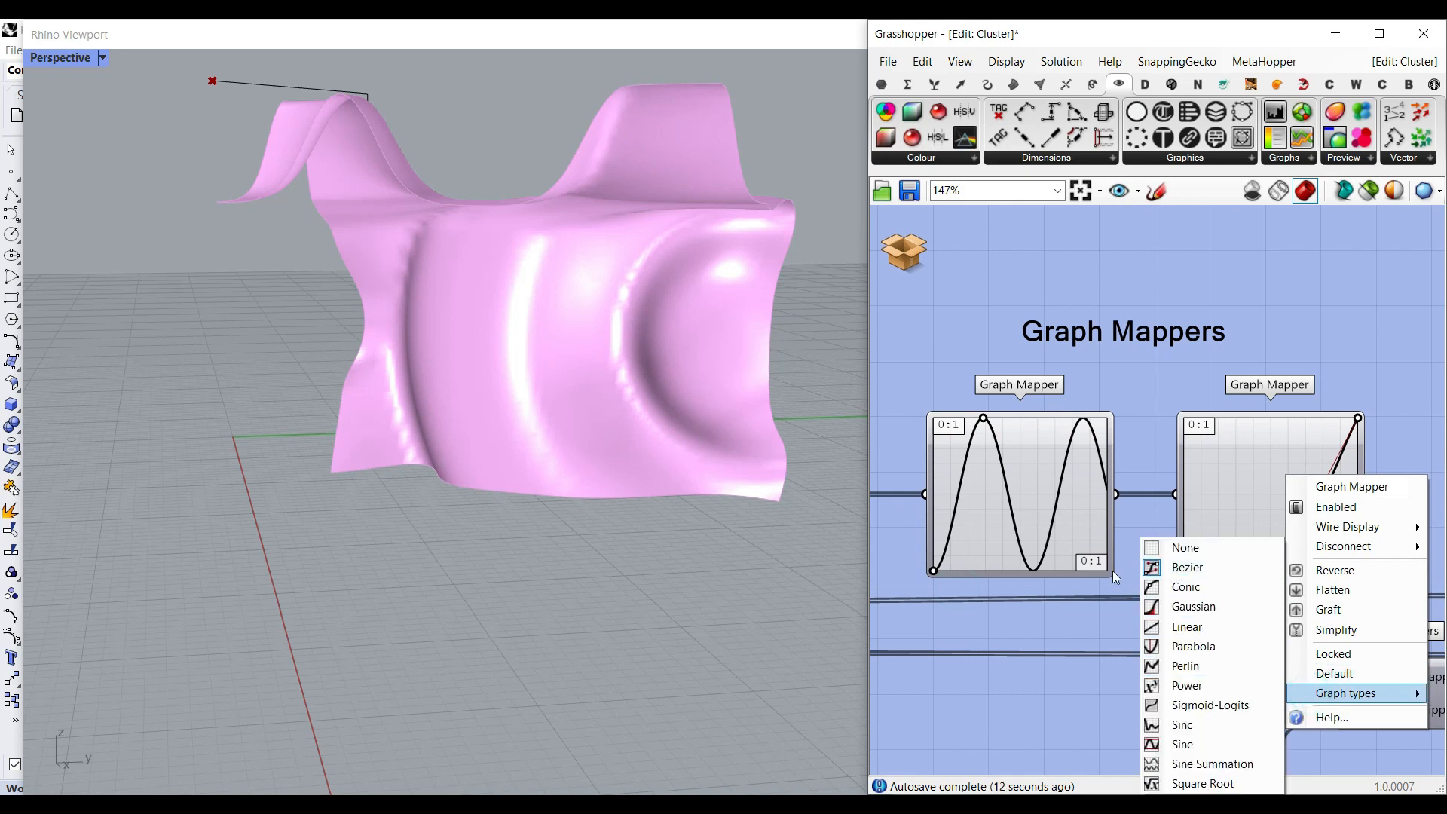
{"action": "left_click", "coordinate": [1083, 633]}
- Reshape the curves of both Graph Mappers and set the second Graph Mapper's graph type to None
{"action": "left_click_drag", "start_coordinate": [1314, 570], "coordinate": [1266, 542]}
{"action": "left_click_drag", "start_coordinate": [983, 421], "coordinate": [1016, 418]}
{"action": "right_click", "coordinate": [1256, 461]}
{"action": "mouse_move", "coordinate": [1272, 676]}
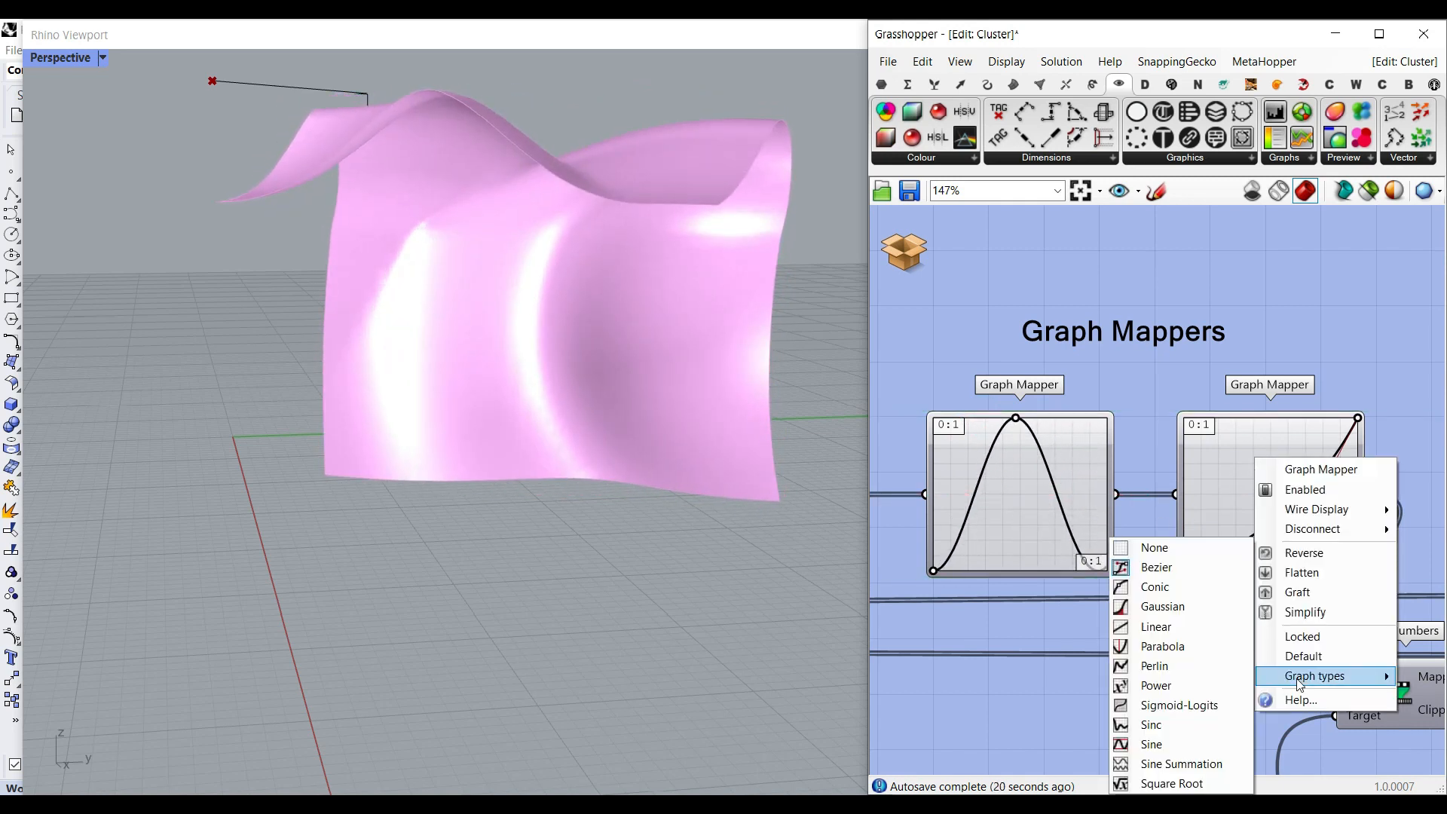
{"action": "left_click", "coordinate": [1137, 550]}
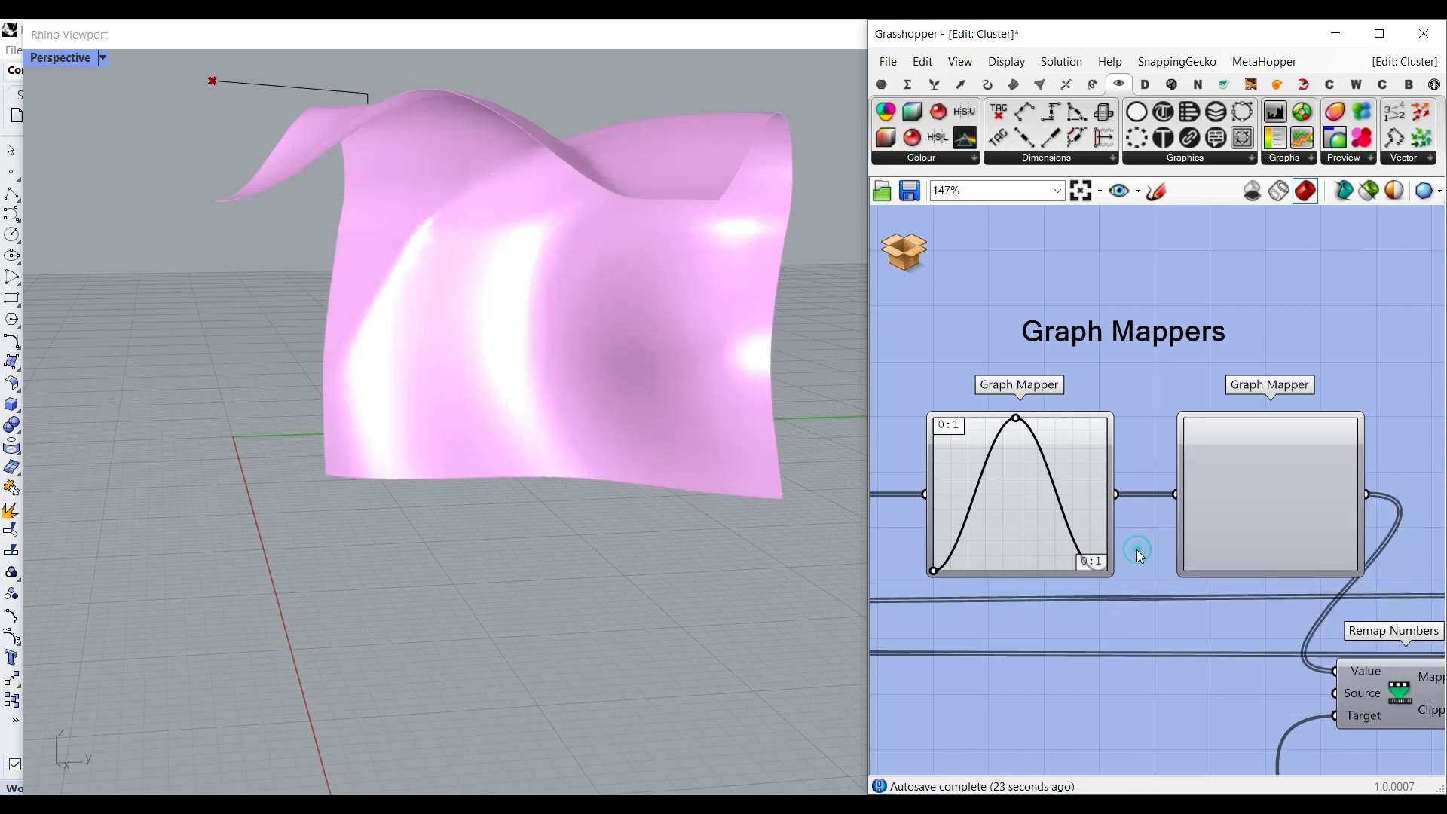
- Set the first Graph Mapper's graph type to Conic and bend its curve slightly above the diagonal
{"action": "right_click", "coordinate": [1079, 482]}
{"action": "left_click", "coordinate": [1140, 702]}
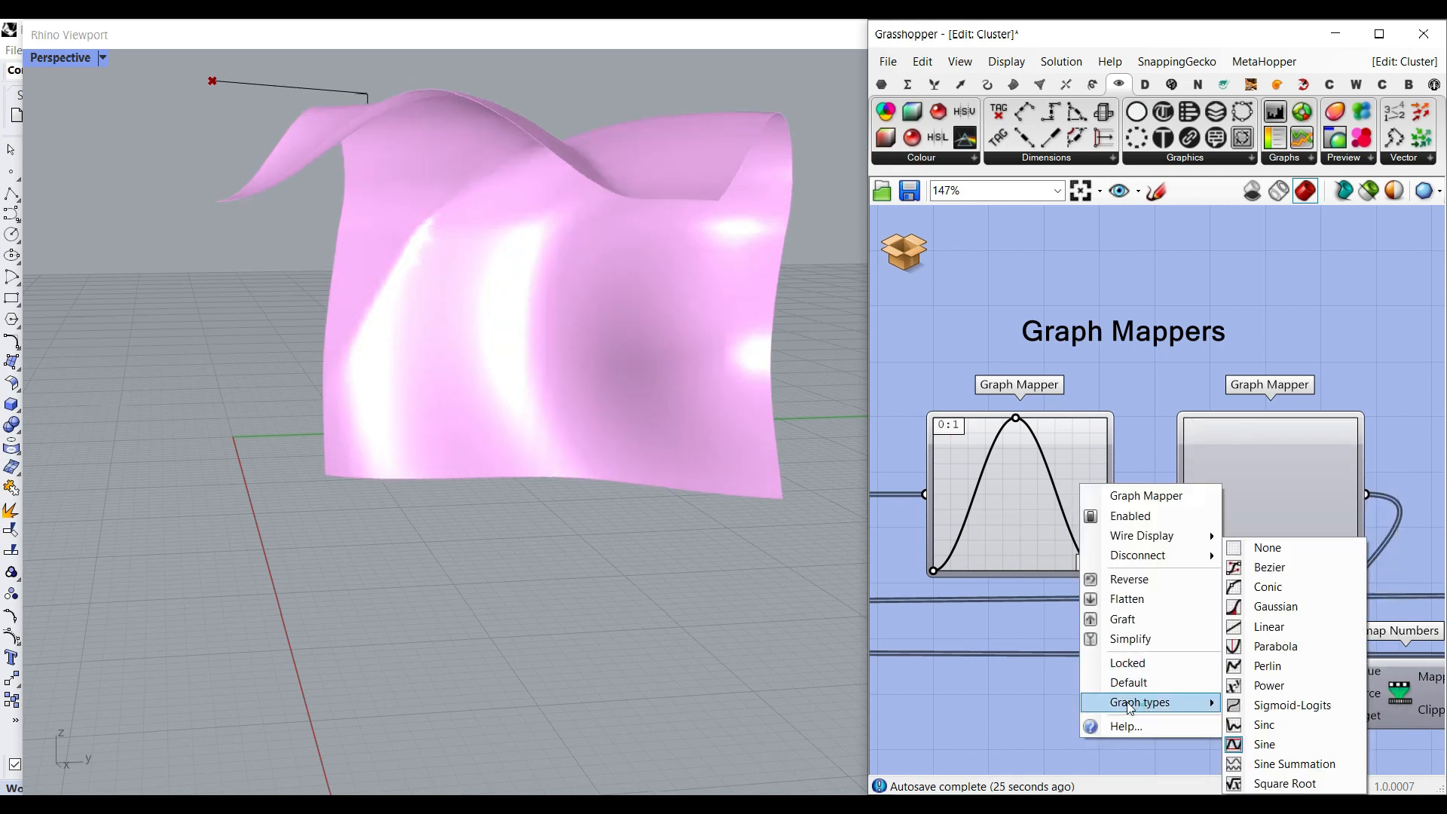
{"action": "left_click", "coordinate": [1257, 588]}
{"action": "mouse_move", "coordinate": [1019, 492]}
{"action": "left_mouse_down"}
{"action": "mouse_move", "coordinate": [985, 460]}
{"action": "mouse_move", "coordinate": [1050, 499]}
{"action": "mouse_move", "coordinate": [1030, 477]}
{"action": "left_mouse_up"}
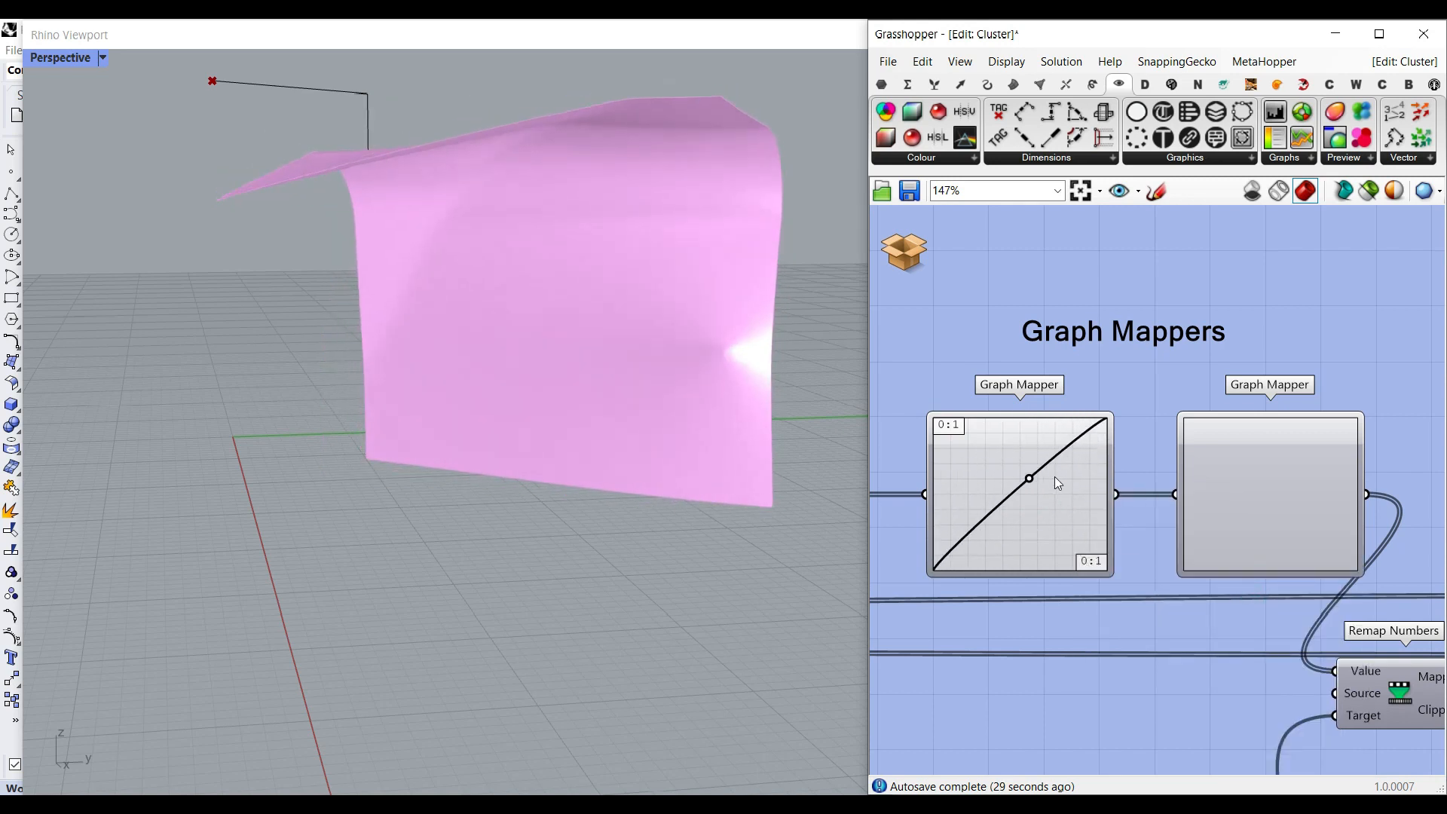
- Set the first Graph Mapper's graph type to Sine Summation and adjust its wave with the graph's control point
{"action": "right_click", "coordinate": [1058, 482]}
{"action": "left_click", "coordinate": [1115, 694]}
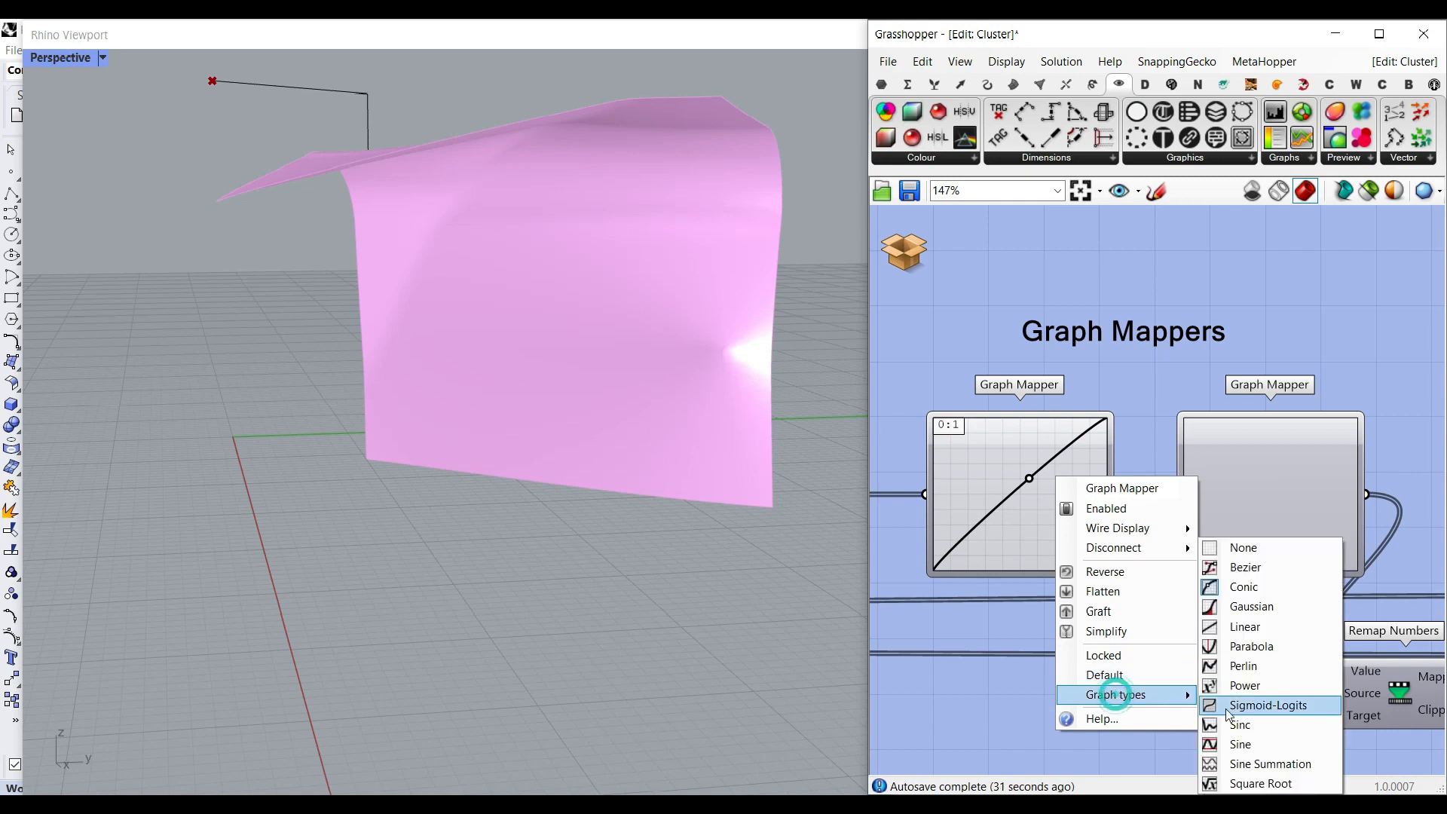
{"action": "left_click", "coordinate": [1239, 763]}
{"action": "left_click_drag", "start_coordinate": [985, 524], "coordinate": [986, 494]}
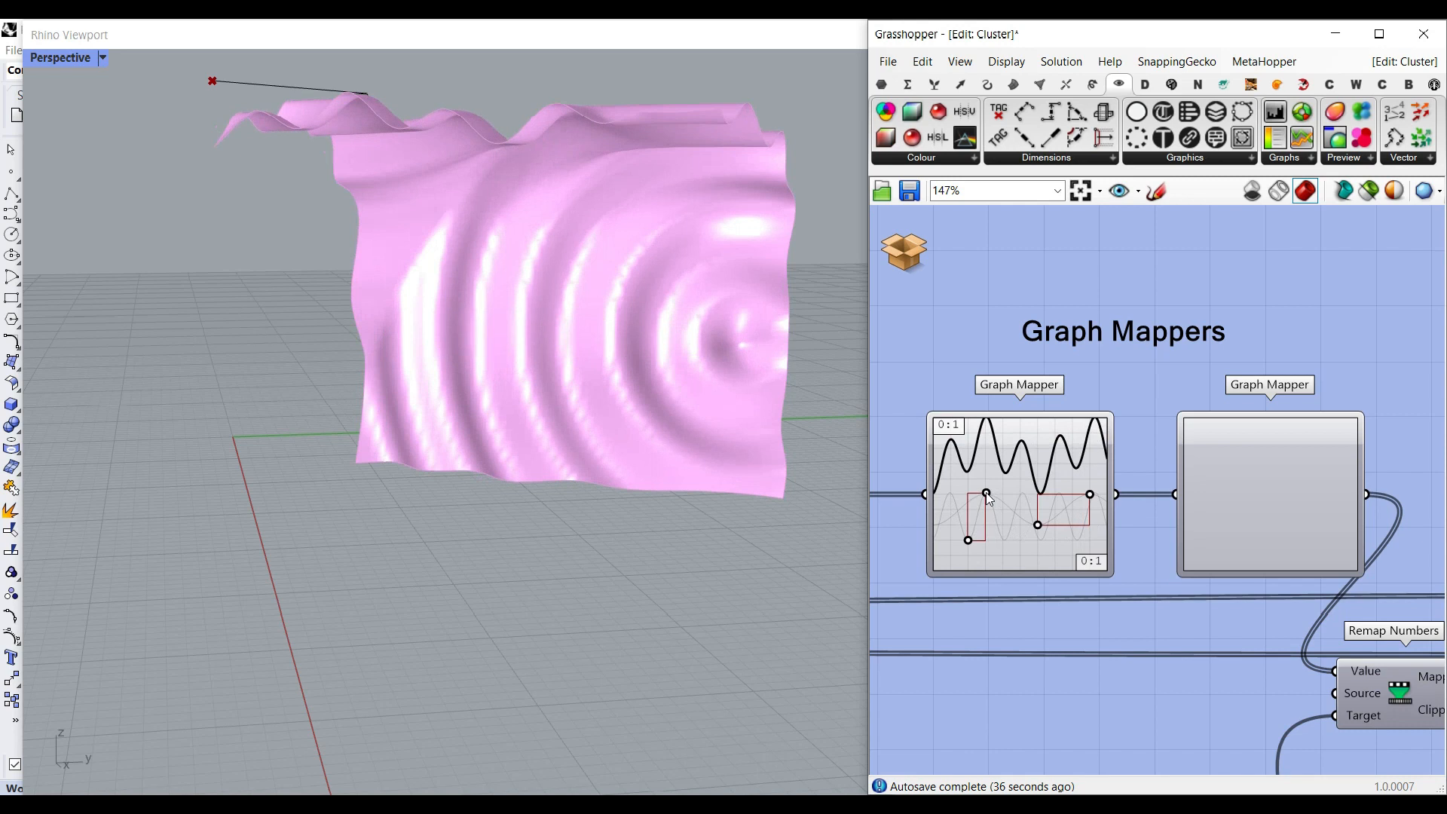
{"action": "right_click_drag", "start_coordinate": [567, 400], "coordinate": [633, 411]}
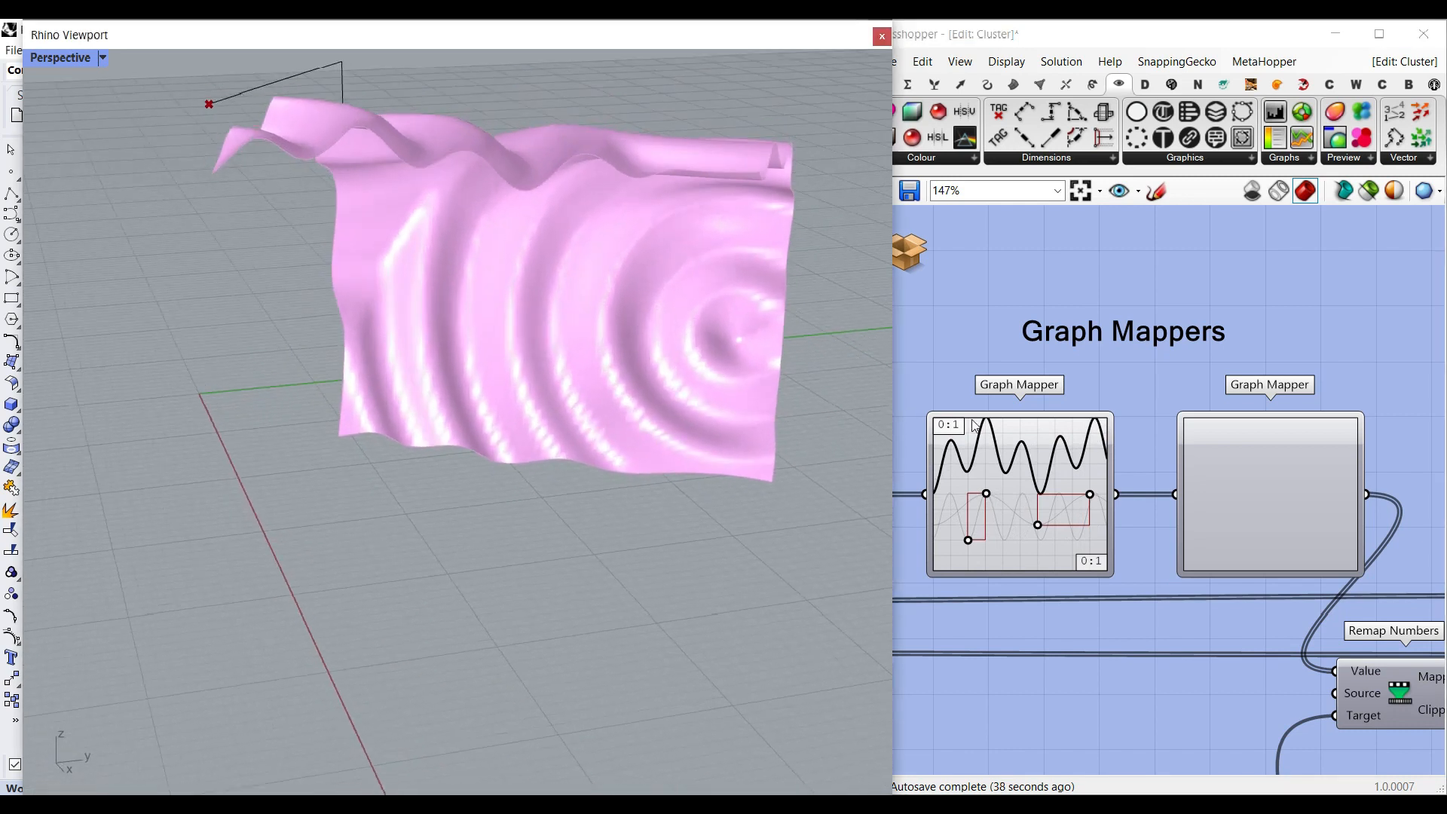
- Set the second Graph Mapper's graph type to Linear and adjust the line's slope
{"action": "right_click", "coordinate": [1255, 457]}
{"action": "mouse_move", "coordinate": [1282, 673]}
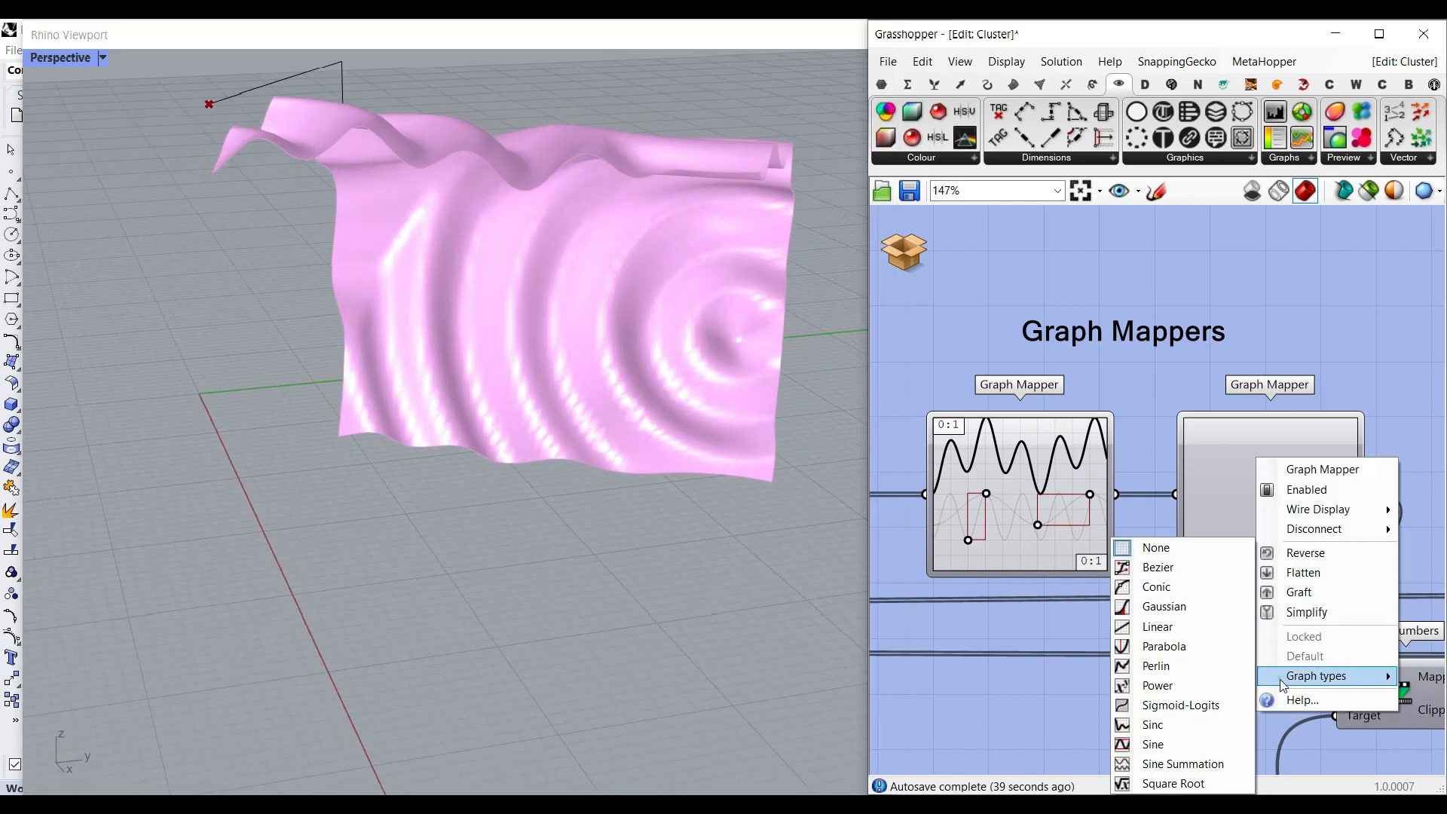
{"action": "left_click", "coordinate": [1160, 631]}
{"action": "left_click_drag", "start_coordinate": [1227, 534], "coordinate": [1217, 513]}
- Leave the cluster editing, return to the main definition and deselect the attractor cluster
{"action": "right_click_drag", "start_coordinate": [715, 392], "coordinate": [619, 347]}
{"action": "left_click", "coordinate": [919, 253]}
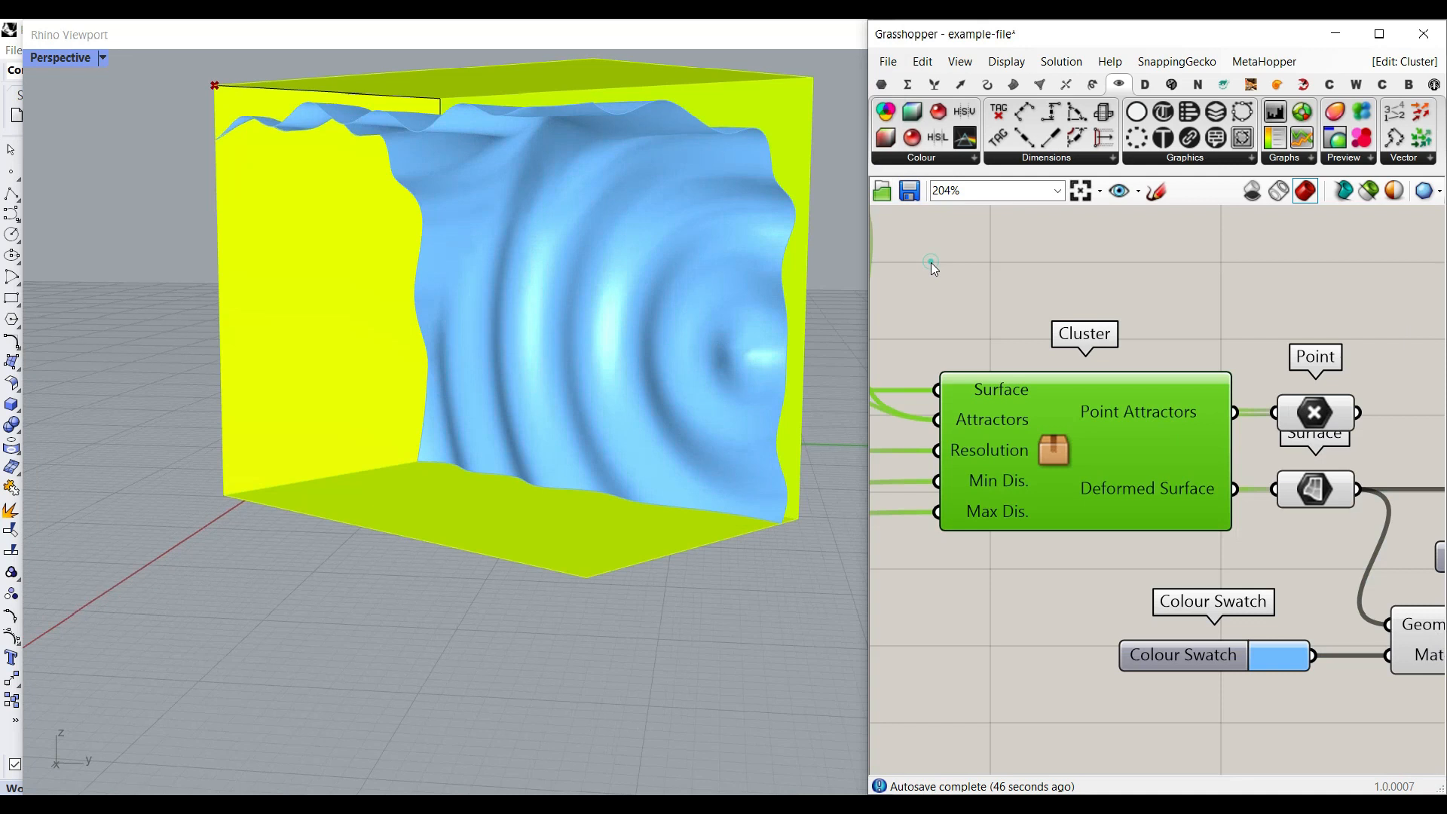
{"action": "left_click", "coordinate": [1190, 313]}
{"action": "right_click_drag", "start_coordinate": [448, 457], "coordinate": [505, 434]}
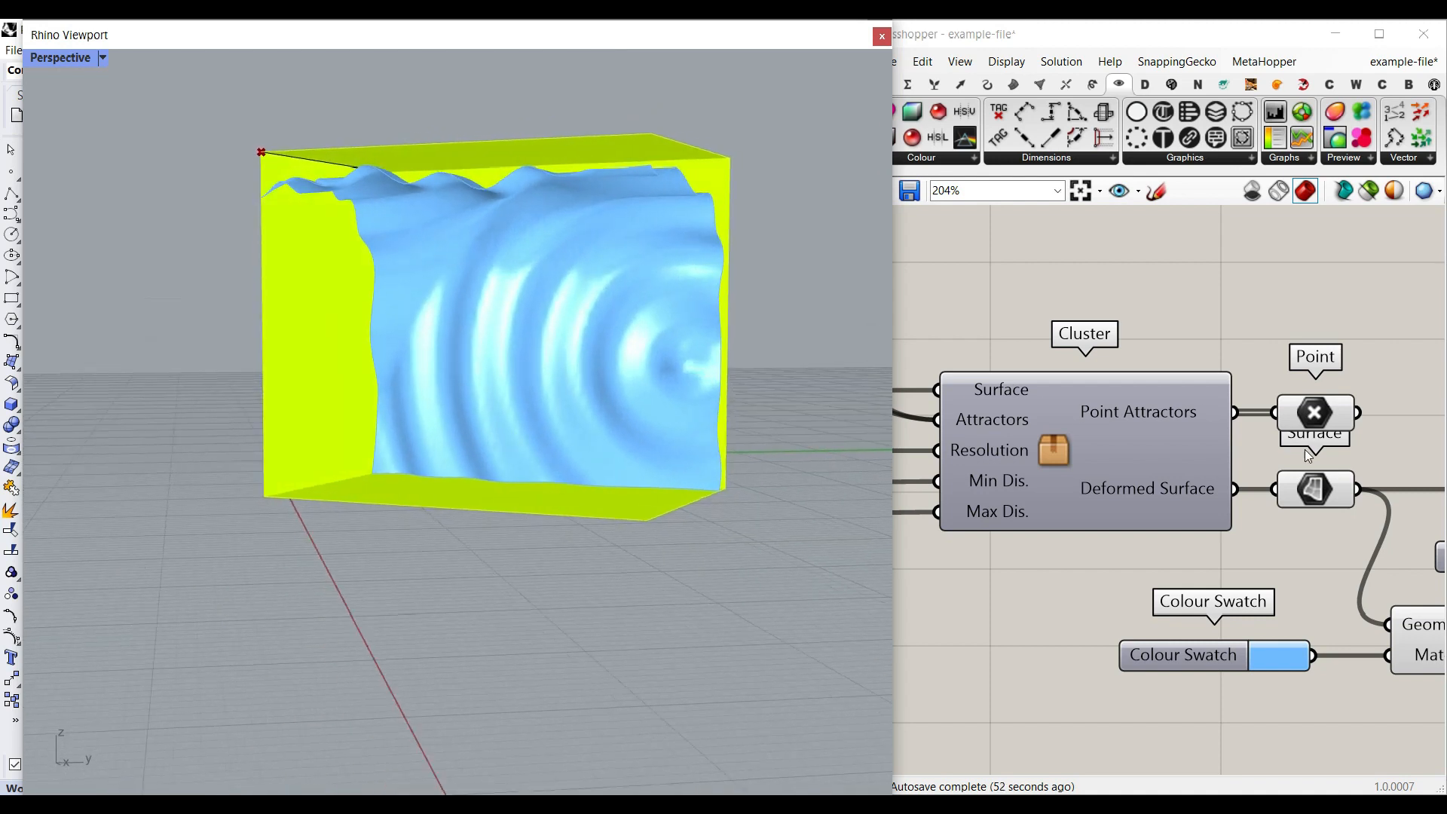
- Turn off the previews of the blue deformed surface and its attractor points
{"action": "left_click", "coordinate": [1304, 449]}
{"action": "scroll", "coordinate": [1304, 449], "scroll_direction": "down", "scroll_amount": 3}
{"action": "scroll", "coordinate": [1146, 438], "scroll_direction": "down", "scroll_amount": 9}
{"action": "mouse_move", "coordinate": [1232, 451]}
{"action": "right_mouse_down"}
{"action": "mouse_move", "coordinate": [1141, 450]}
{"action": "mouse_move", "coordinate": [1210, 460]}
{"action": "right_mouse_up"}
{"action": "scroll", "coordinate": [1141, 450], "scroll_direction": "up", "scroll_amount": 5}
{"action": "scroll", "coordinate": [1285, 439], "scroll_direction": "up", "scroll_amount": 3}
{"action": "scroll", "coordinate": [1285, 438], "scroll_direction": "up", "scroll_amount": 1}
{"action": "right_click", "coordinate": [1266, 426]}
{"action": "right_click_drag", "start_coordinate": [1329, 366], "coordinate": [959, 327]}
{"action": "right_click", "coordinate": [1407, 415]}
{"action": "left_click", "coordinate": [1319, 489]}
{"action": "right_click_drag", "start_coordinate": [1151, 492], "coordinate": [1327, 493]}
{"action": "right_click", "coordinate": [1066, 391]}
{"action": "left_click", "coordinate": [1090, 459]}
{"action": "right_click_drag", "start_coordinate": [960, 446], "coordinate": [1174, 468]}
- Enable the contour cluster's Contour Length, Count and Polyline Profile input components
{"action": "scroll", "coordinate": [1174, 468], "scroll_direction": "down", "scroll_amount": 2}
{"action": "left_click_drag", "start_coordinate": [1137, 544], "coordinate": [937, 361]}
{"action": "right_click", "coordinate": [978, 284]}
{"action": "left_click", "coordinate": [1041, 317]}
{"action": "right_click_drag", "start_coordinate": [1314, 438], "coordinate": [1218, 431]}
{"action": "scroll", "coordinate": [1214, 435], "scroll_direction": "up", "scroll_amount": 3}
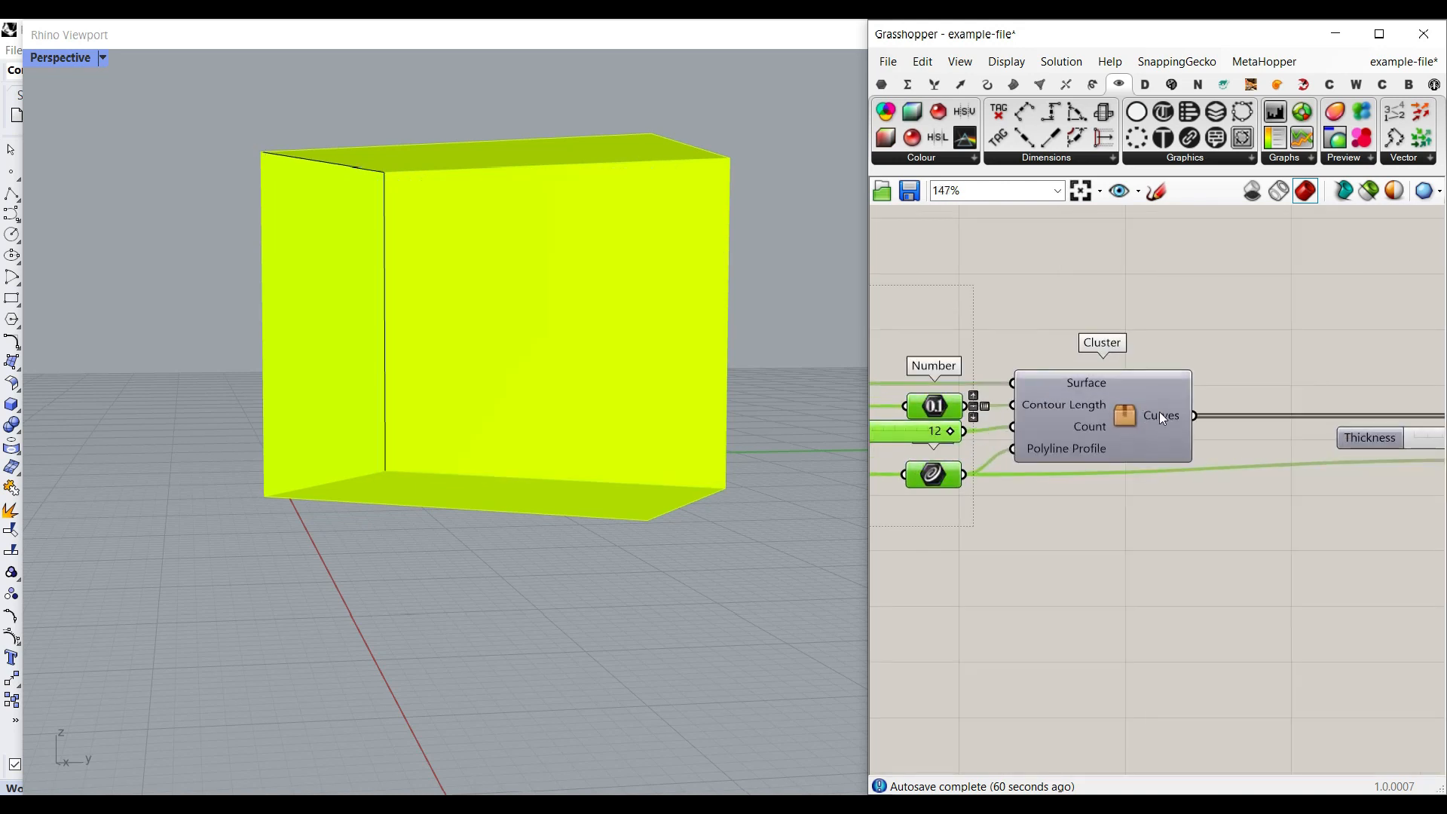
{"action": "right_click", "coordinate": [1161, 416]}
{"action": "right_click_drag", "start_coordinate": [1188, 332], "coordinate": [1105, 308]}
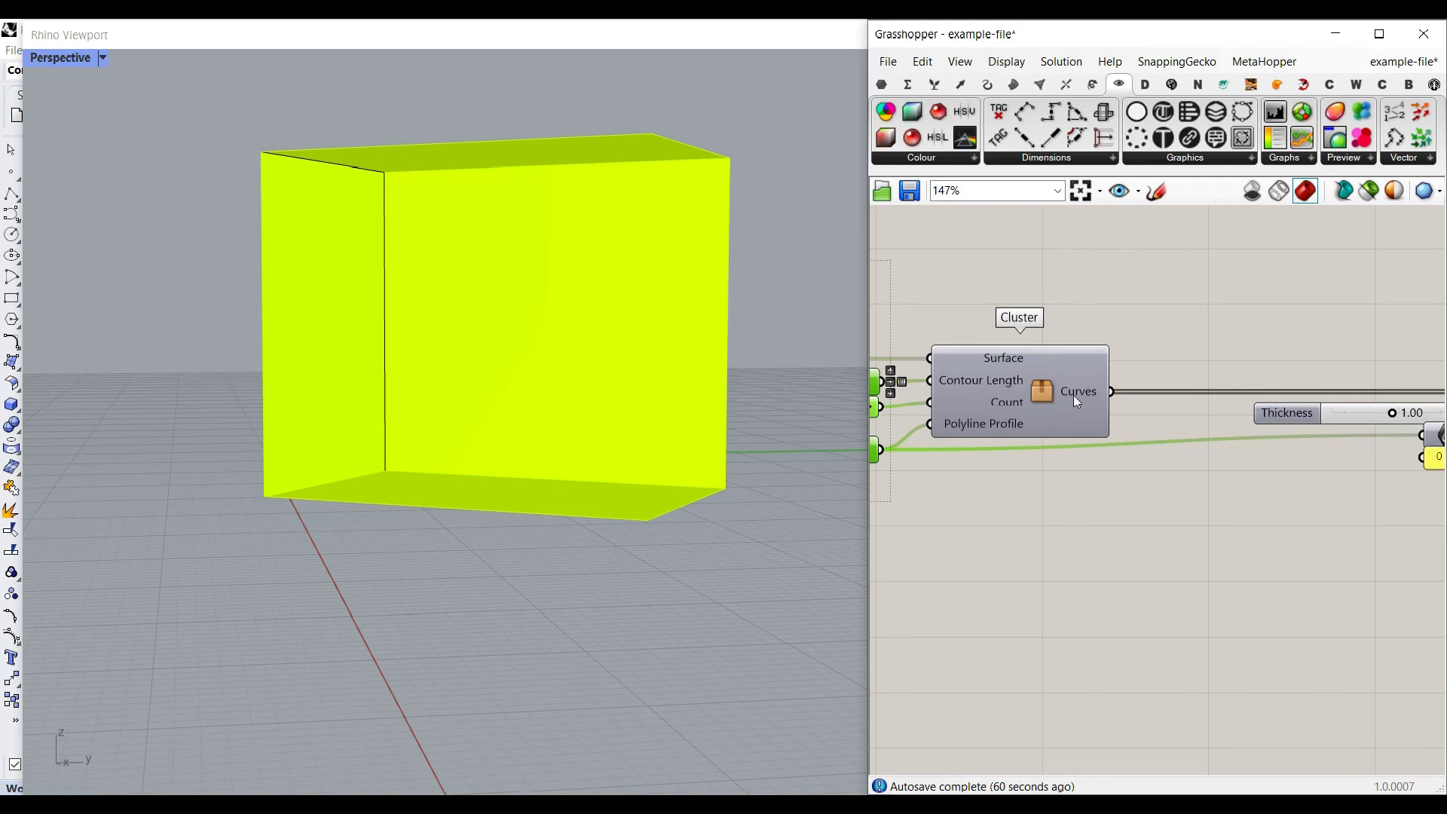
- Add a Curve parameter connected to the contour cluster's Curves output to preview the section curves
{"action": "left_click", "coordinate": [883, 85]}
{"action": "left_click_drag", "start_coordinate": [1124, 397], "coordinate": [1138, 364]}
{"action": "right_click_drag", "start_coordinate": [598, 284], "coordinate": [512, 228]}
{"action": "right_click_drag", "start_coordinate": [407, 310], "coordinate": [539, 289]}
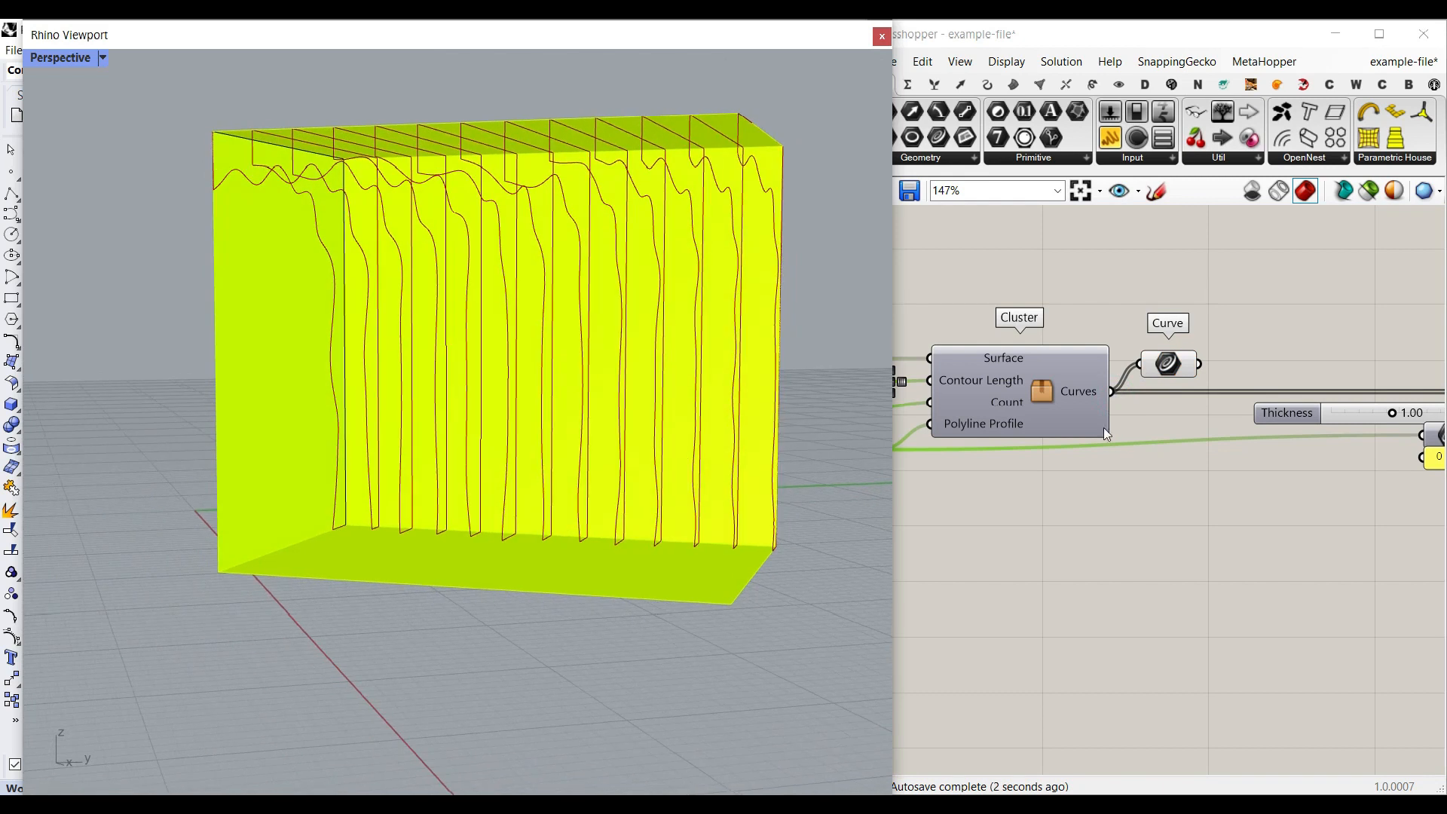
- Examine the sources feeding the contour cluster's Surface, Contour Length, Count and Polyline Profile inputs
{"action": "right_click_drag", "start_coordinate": [1014, 430], "coordinate": [1237, 452]}
{"action": "left_click", "coordinate": [1177, 282]}
{"action": "mouse_move", "coordinate": [1200, 377]}
{"action": "right_mouse_down"}
{"action": "mouse_move", "coordinate": [1353, 391]}
{"action": "mouse_move", "coordinate": [1199, 399]}
{"action": "right_mouse_up"}
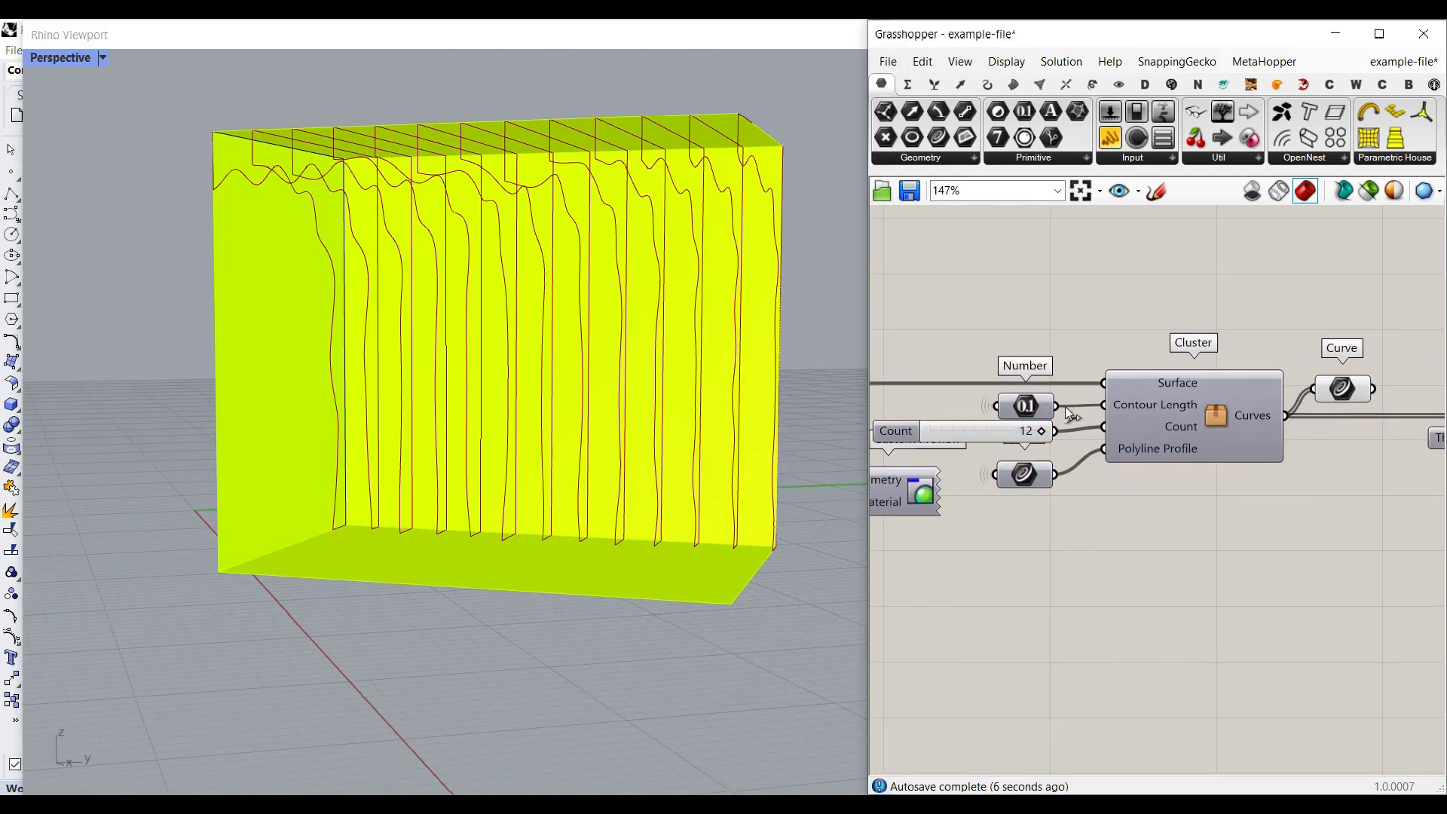
{"action": "right_click_drag", "start_coordinate": [987, 434], "coordinate": [1398, 430]}
{"action": "left_click", "coordinate": [1117, 421]}
{"action": "scroll", "coordinate": [1115, 422], "scroll_direction": "down", "scroll_amount": 5}
{"action": "right_click_drag", "start_coordinate": [1037, 445], "coordinate": [1274, 446]}
{"action": "right_click_drag", "start_coordinate": [1416, 446], "coordinate": [931, 436]}
{"action": "scroll", "coordinate": [1219, 452], "scroll_direction": "up", "scroll_amount": 6}
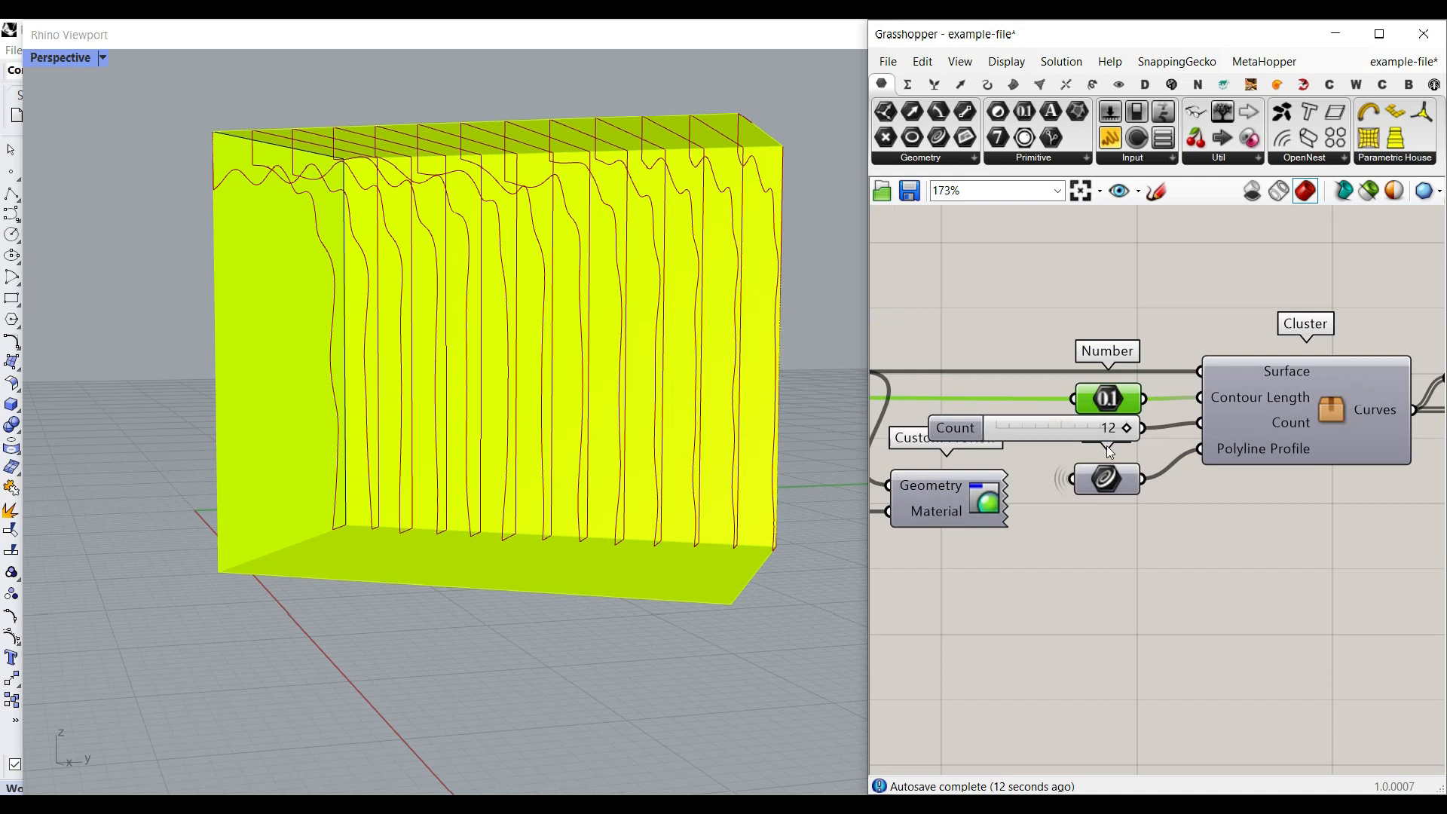
{"action": "scroll", "coordinate": [1126, 456], "scroll_direction": "up", "scroll_amount": 1}
{"action": "left_click", "coordinate": [1113, 488]}
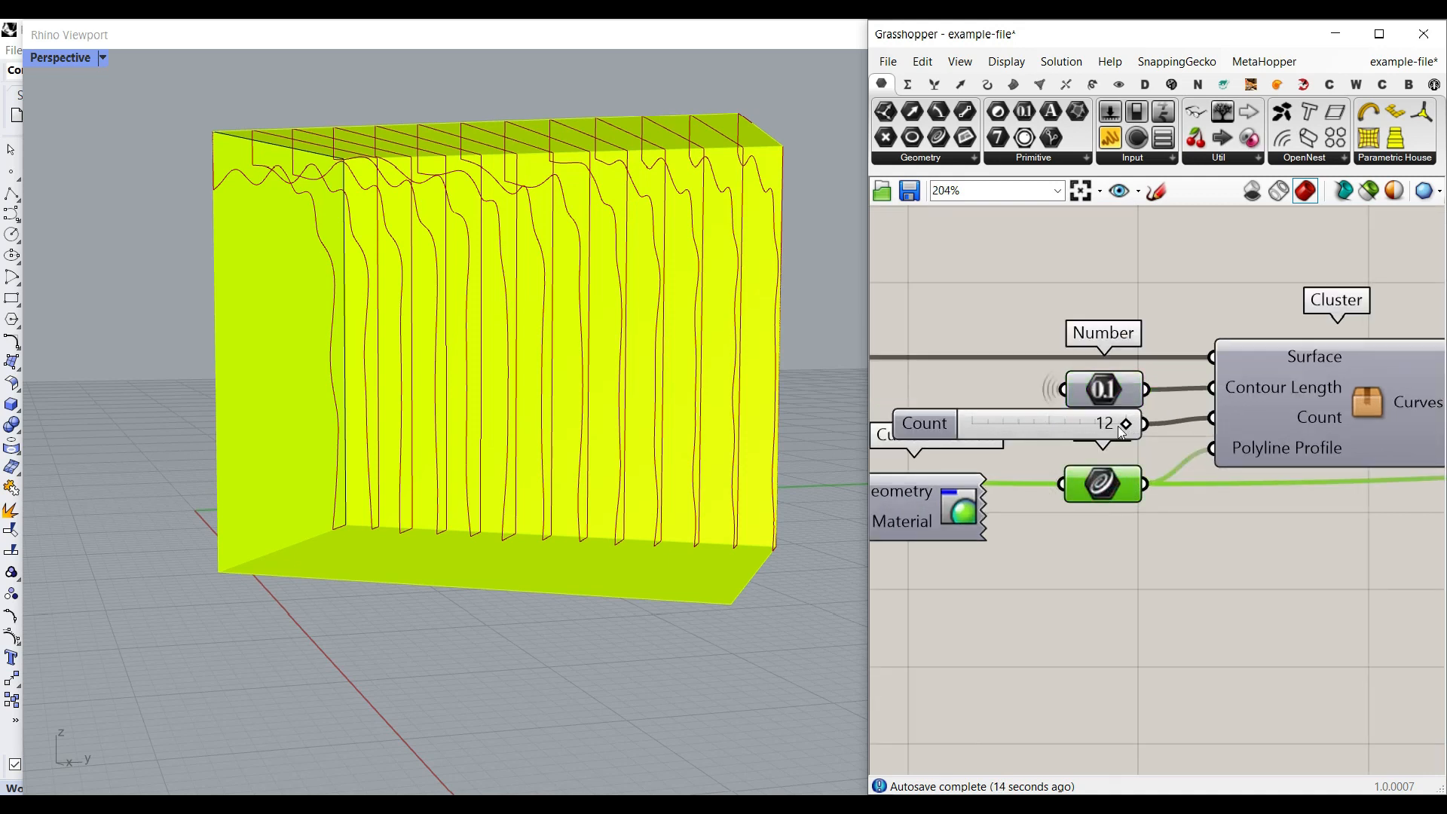
- Raise the Count slider's maximum and set the number of contours to 16
{"action": "left_click_drag", "start_coordinate": [1096, 424], "coordinate": [1191, 416]}
{"action": "double_click", "coordinate": [925, 423]}
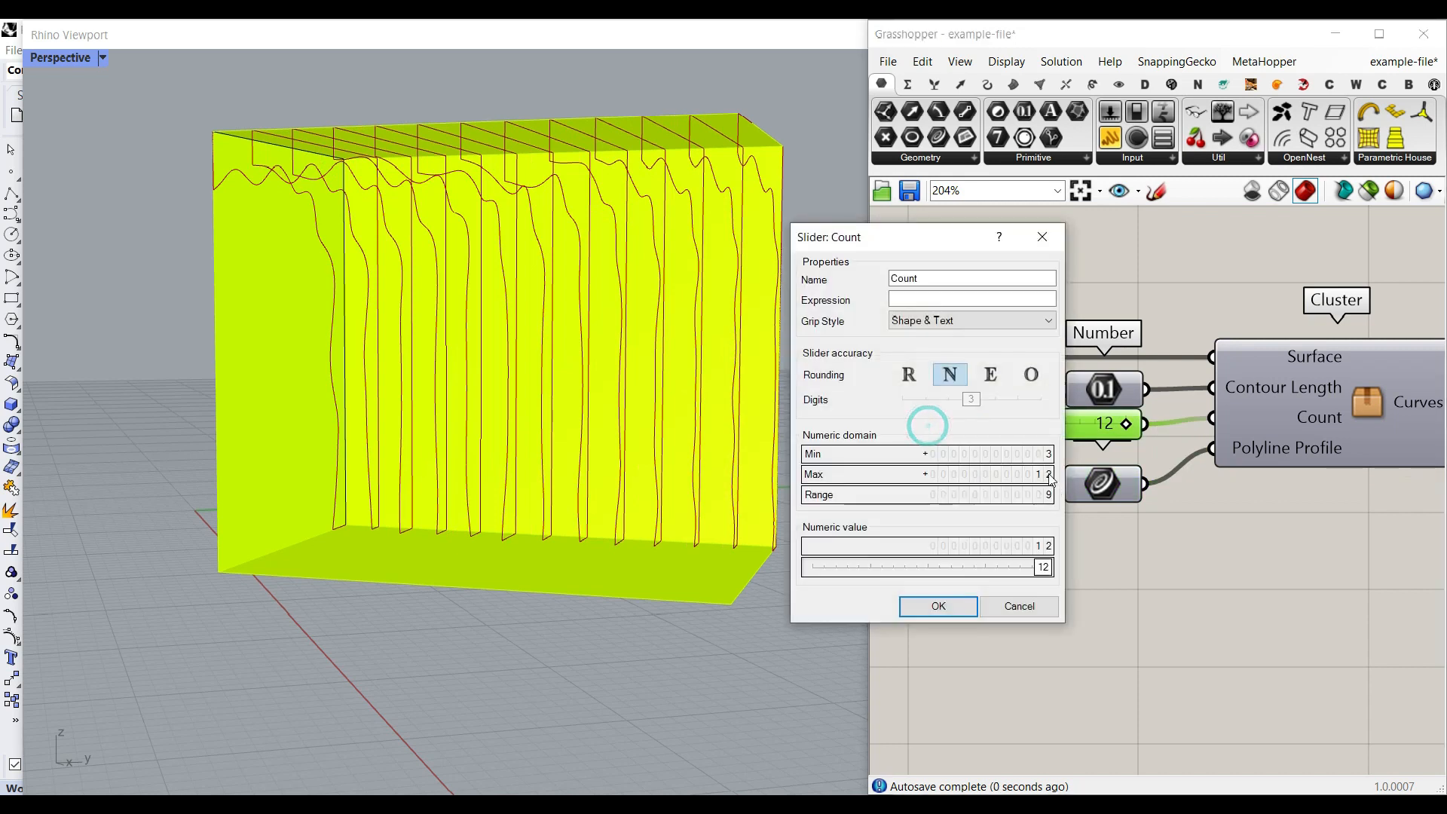
{"action": "left_click", "coordinate": [970, 607]}
{"action": "left_click_drag", "start_coordinate": [1047, 426], "coordinate": [1078, 423]}
{"action": "right_click_drag", "start_coordinate": [595, 404], "coordinate": [511, 401]}
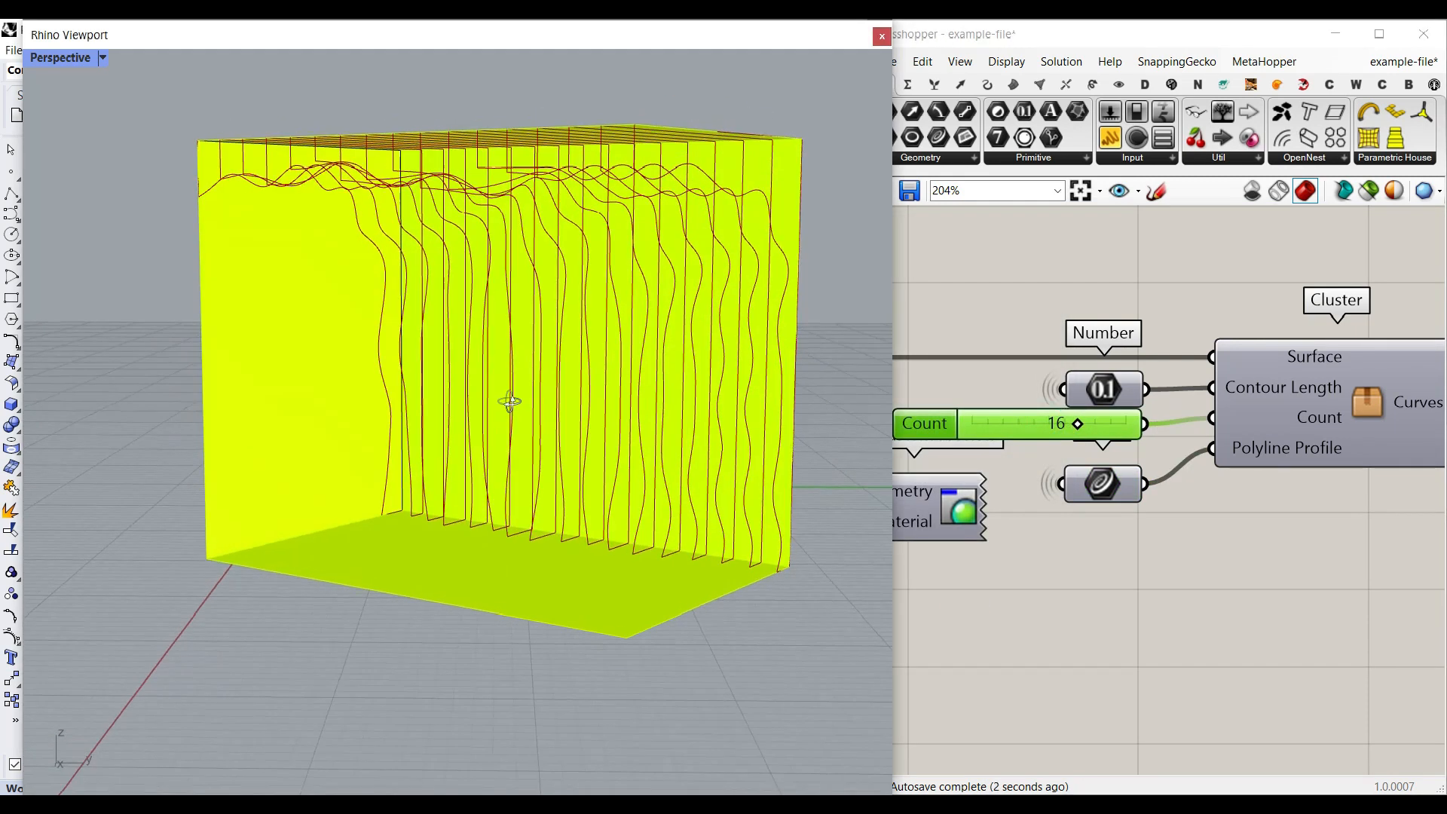
- Enable the disabled extrusion cluster that takes the closed curves, thickness and polyline profile
{"action": "scroll", "coordinate": [1261, 408], "scroll_direction": "down", "scroll_amount": 5}
{"action": "right_click_drag", "start_coordinate": [1278, 419], "coordinate": [1070, 435]}
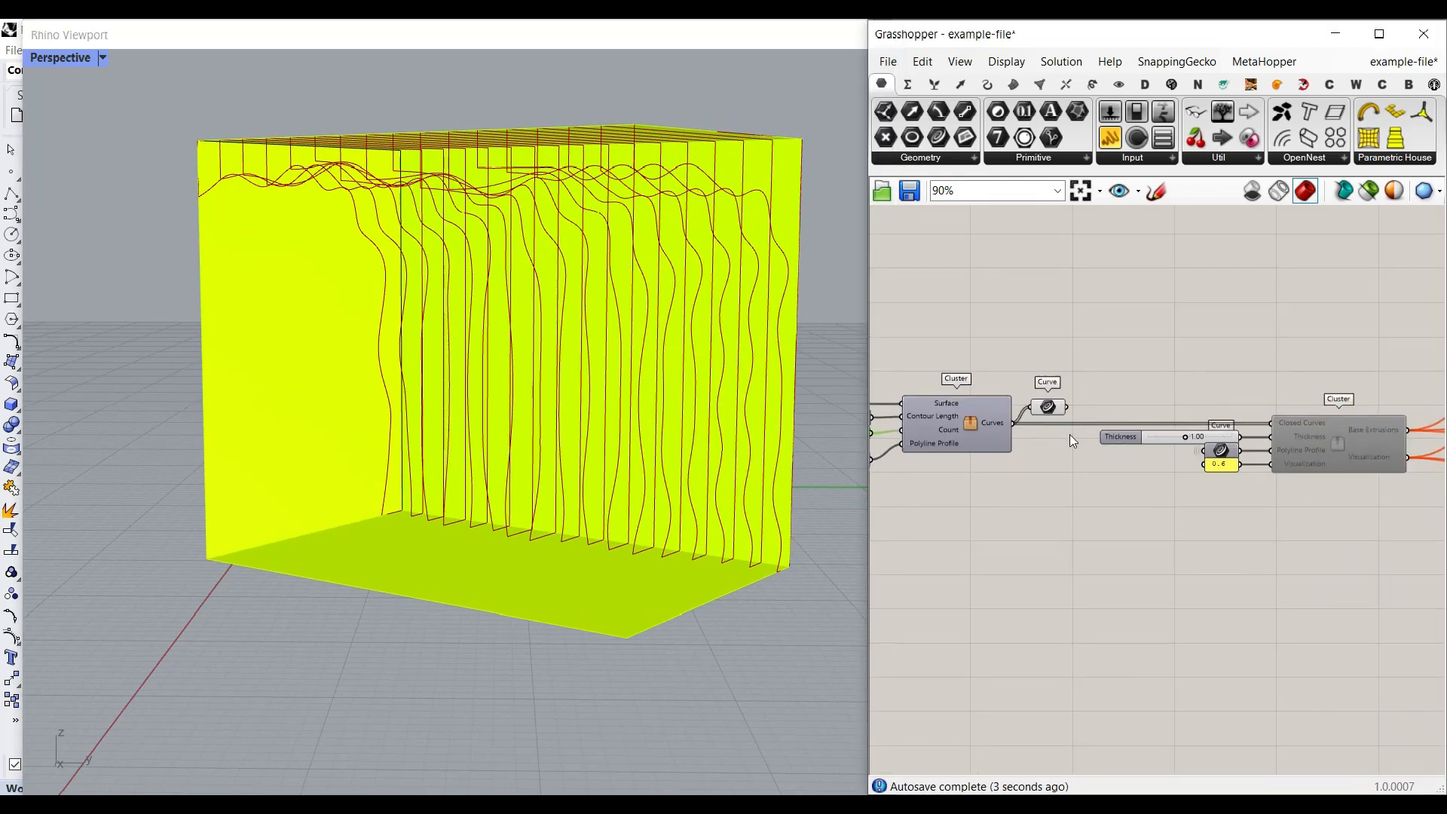
{"action": "scroll", "coordinate": [1099, 400], "scroll_direction": "up", "scroll_amount": 2}
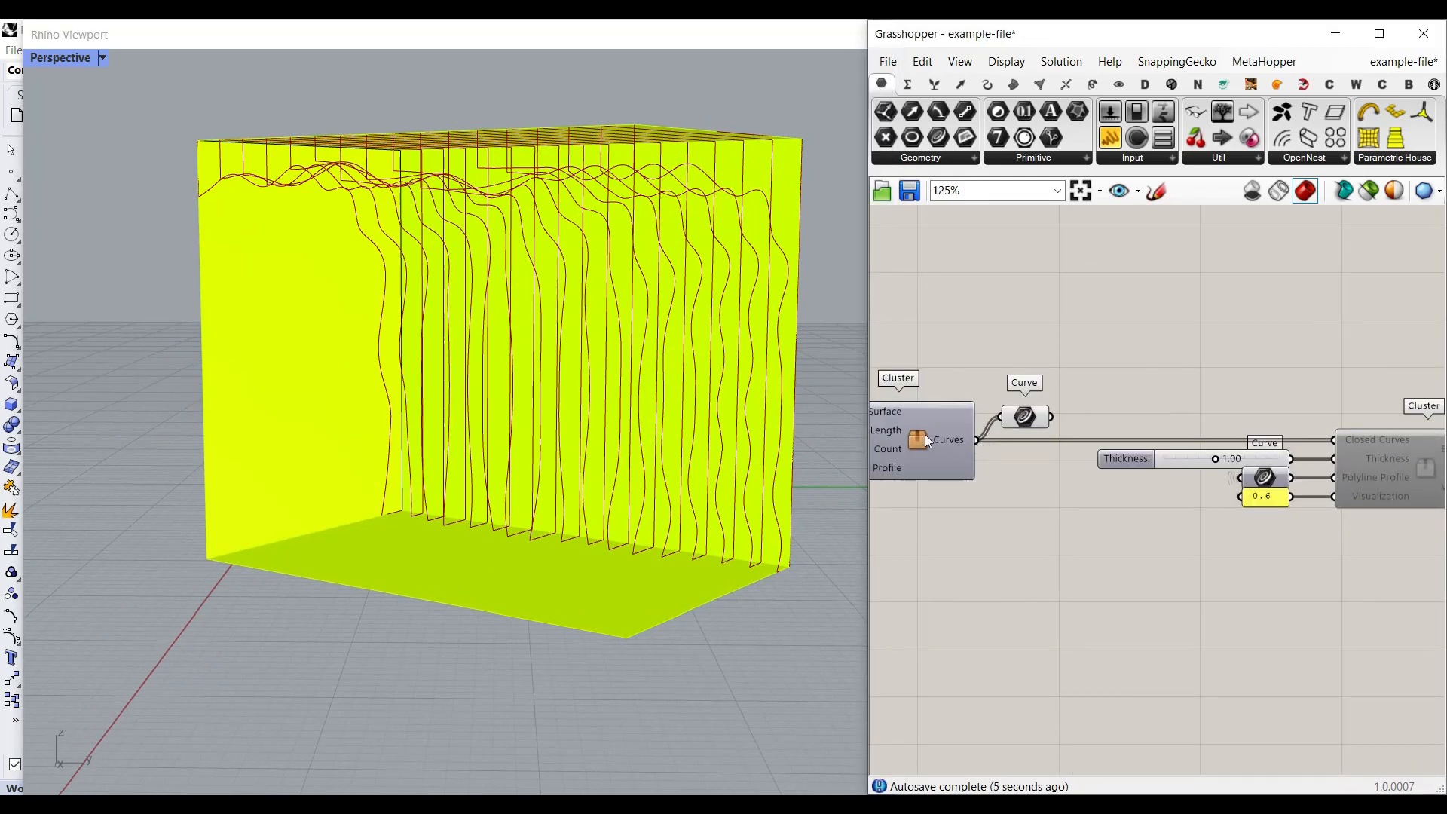
{"action": "right_click_drag", "start_coordinate": [1365, 444], "coordinate": [1139, 432]}
{"action": "right_click", "coordinate": [1196, 454]}
{"action": "left_click", "coordinate": [1197, 536]}
- Delete the temporary Curve parameter attached to the contour cluster's output
{"action": "right_click_drag", "start_coordinate": [961, 495], "coordinate": [1178, 490]}
{"action": "left_click", "coordinate": [1017, 400]}
{"action": "key", "text": "Delete"}
- Add a Brep parameter connected to the extrusion cluster's Base Extrusions output to preview the slats
{"action": "right_click_drag", "start_coordinate": [1388, 390], "coordinate": [1020, 363]}
{"action": "scroll", "coordinate": [1136, 421], "scroll_direction": "up", "scroll_amount": 2}
{"action": "right_click_drag", "start_coordinate": [1134, 427], "coordinate": [1183, 414]}
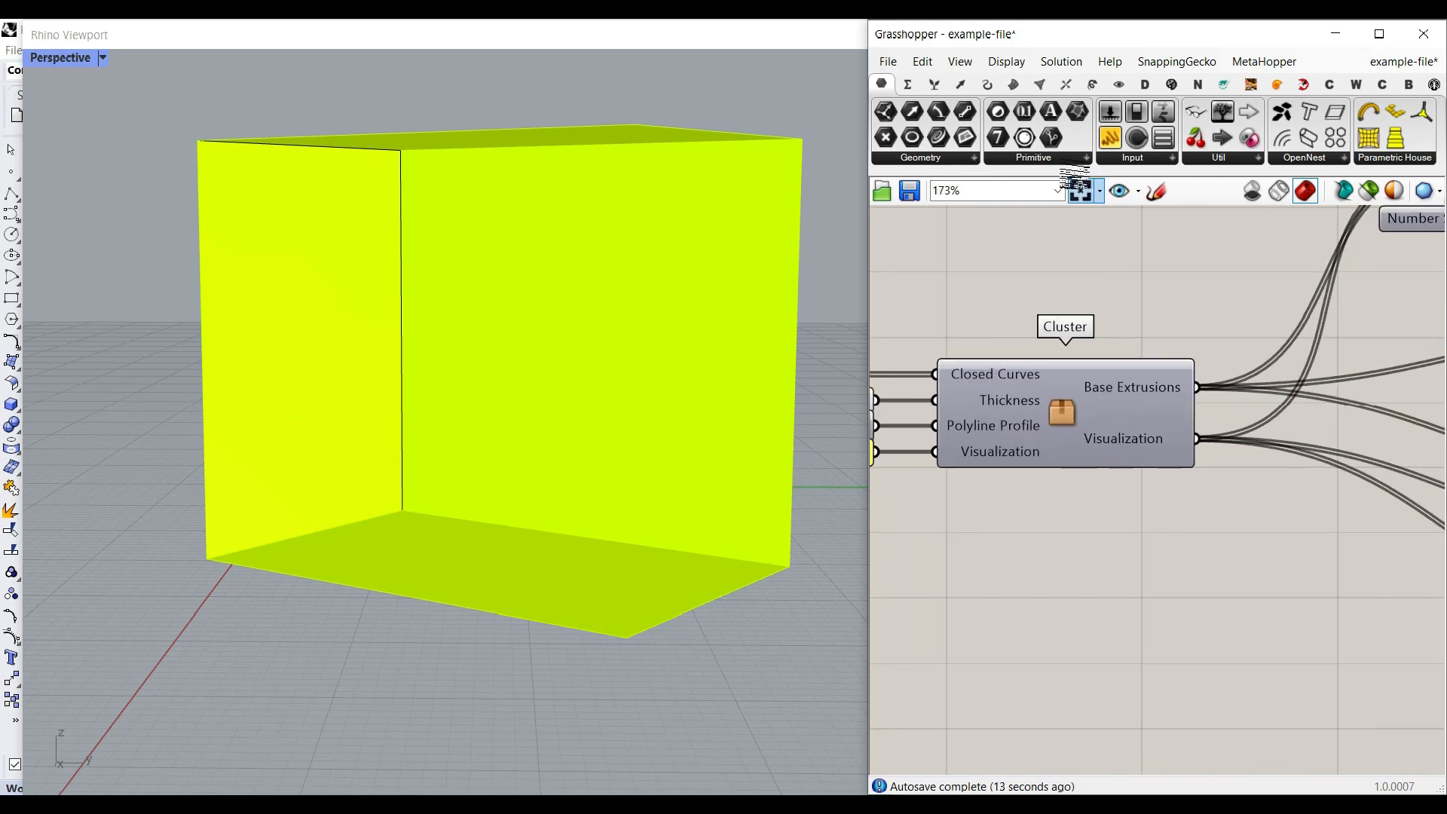
{"action": "left_click", "coordinate": [938, 161]}
{"action": "left_click_drag", "start_coordinate": [1043, 330], "coordinate": [1210, 350]}
{"action": "left_click", "coordinate": [1217, 355]}
{"action": "left_click", "coordinate": [1215, 553]}
{"action": "right_click_drag", "start_coordinate": [1214, 554], "coordinate": [1146, 539]}
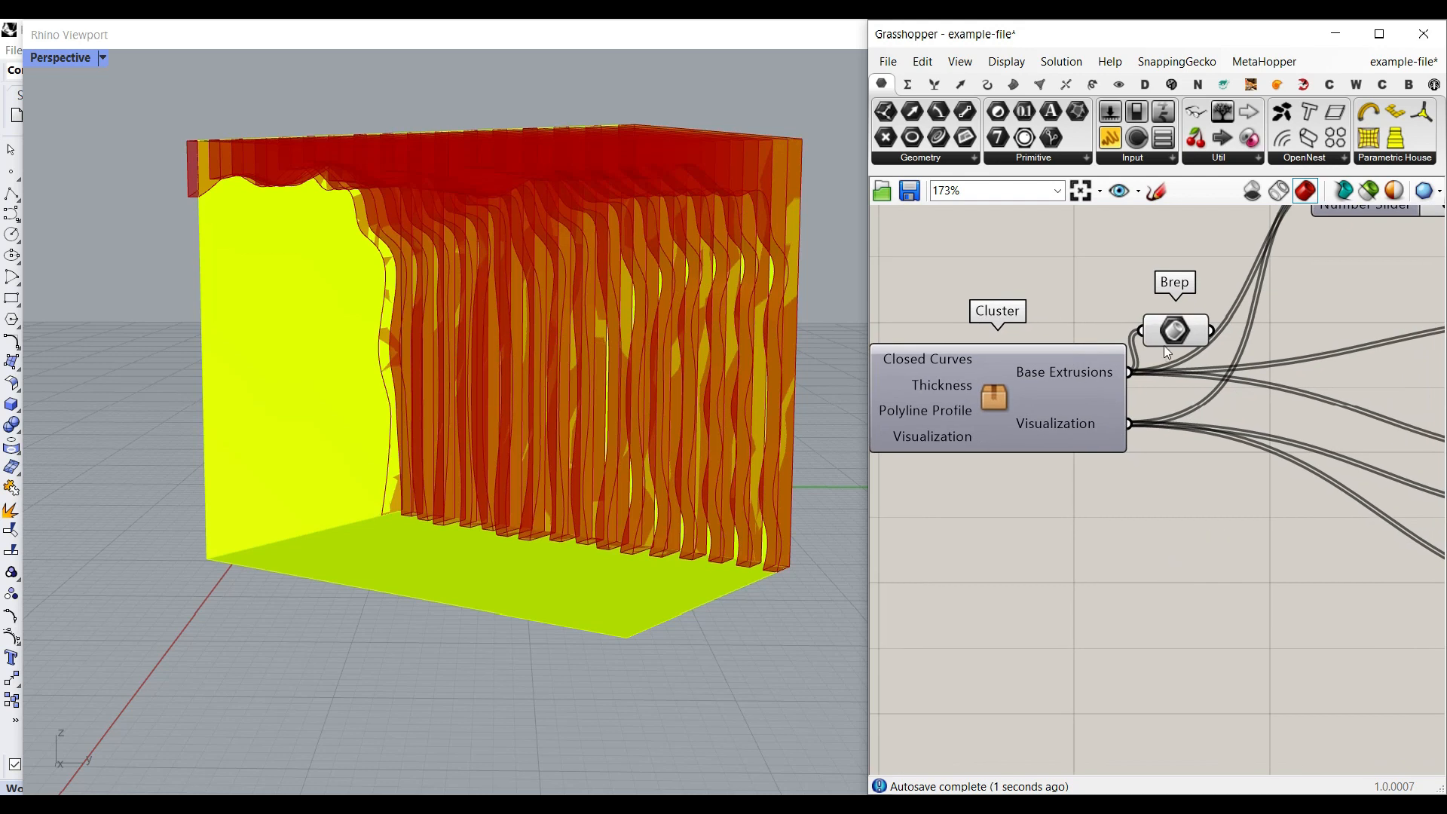
- Duplicate the Brep parameter and connect the copy to the cluster's Visualization output
{"action": "left_click", "coordinate": [1172, 334]}
{"action": "left_click_drag", "start_coordinate": [1191, 331], "coordinate": [1167, 468], "text": "alt"}
{"action": "right_click_drag", "start_coordinate": [554, 369], "coordinate": [278, 229]}
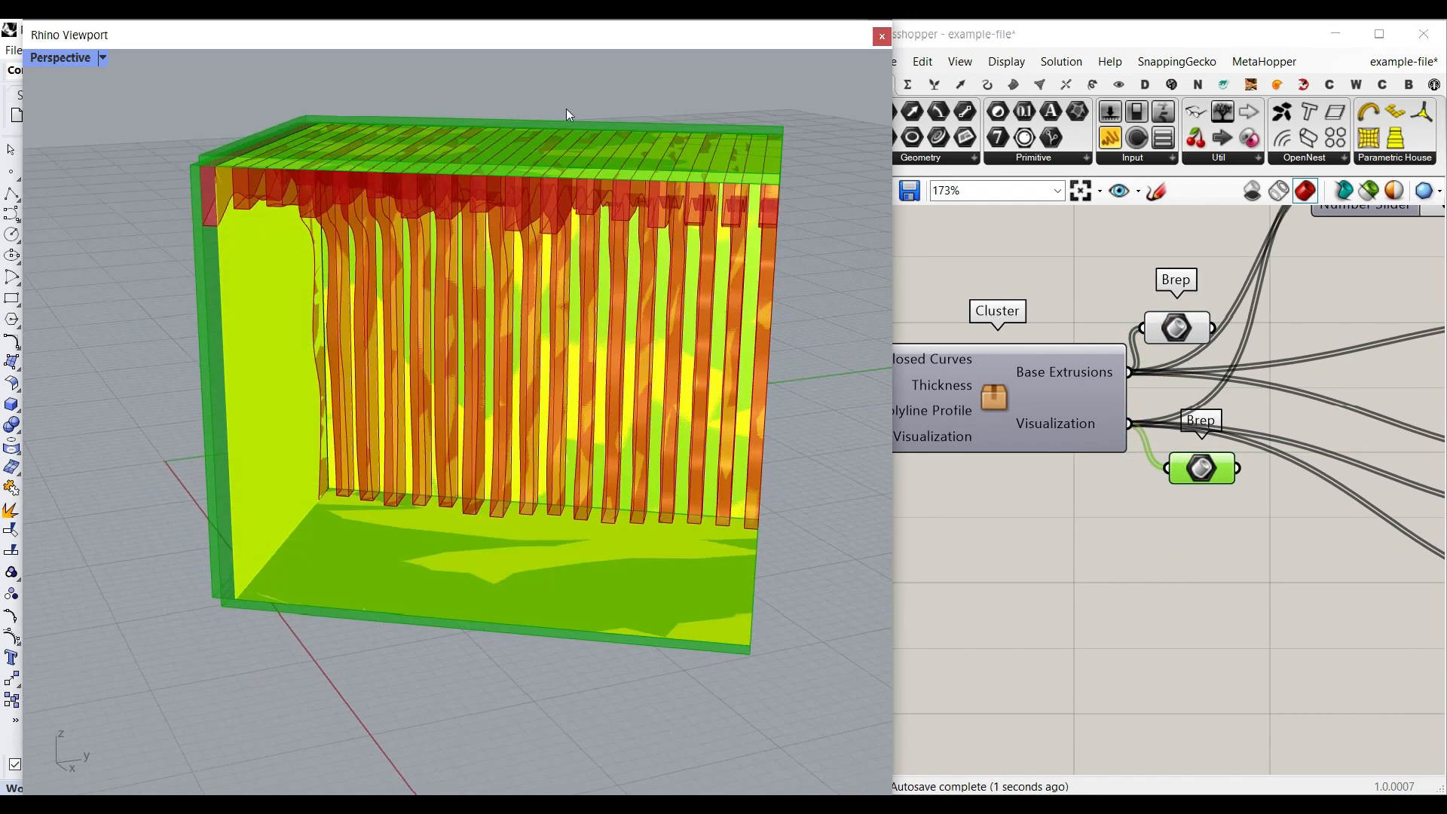
- Delete both temporary Brep parameters attached to the extrusion cluster's outputs
{"action": "left_click", "coordinate": [1180, 468]}
{"action": "key", "text": "Delete"}
{"action": "left_click", "coordinate": [1167, 325]}
{"action": "key", "text": "Delete"}
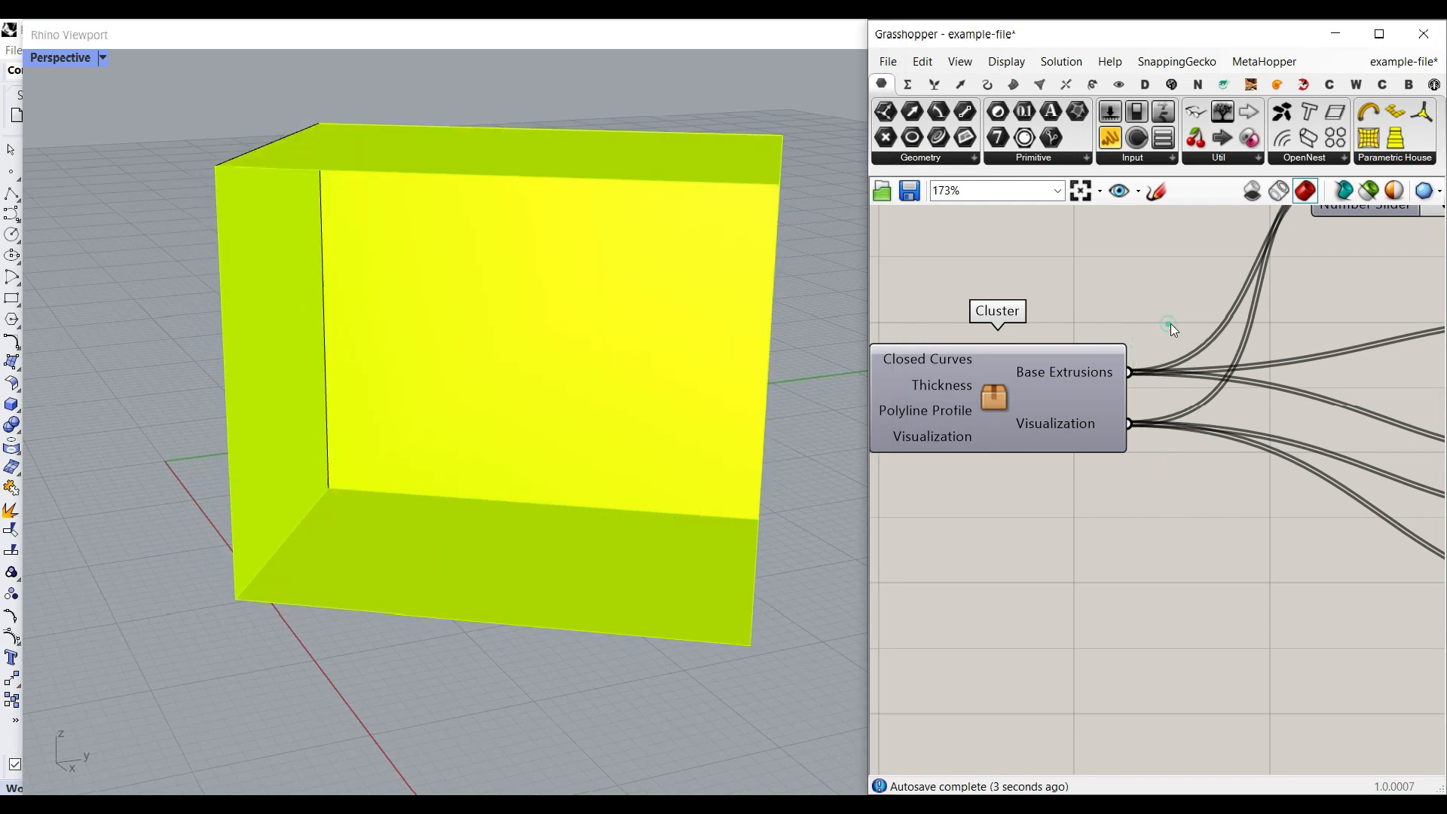
- Turn on the preview of both Custom Preview Materials components
{"action": "right_click_drag", "start_coordinate": [1074, 443], "coordinate": [1195, 440]}
{"action": "scroll", "coordinate": [1272, 438], "scroll_direction": "down", "scroll_amount": 5}
{"action": "scroll", "coordinate": [1169, 477], "scroll_direction": "up", "scroll_amount": 3}
{"action": "left_click_drag", "start_coordinate": [1230, 616], "coordinate": [1284, 279]}
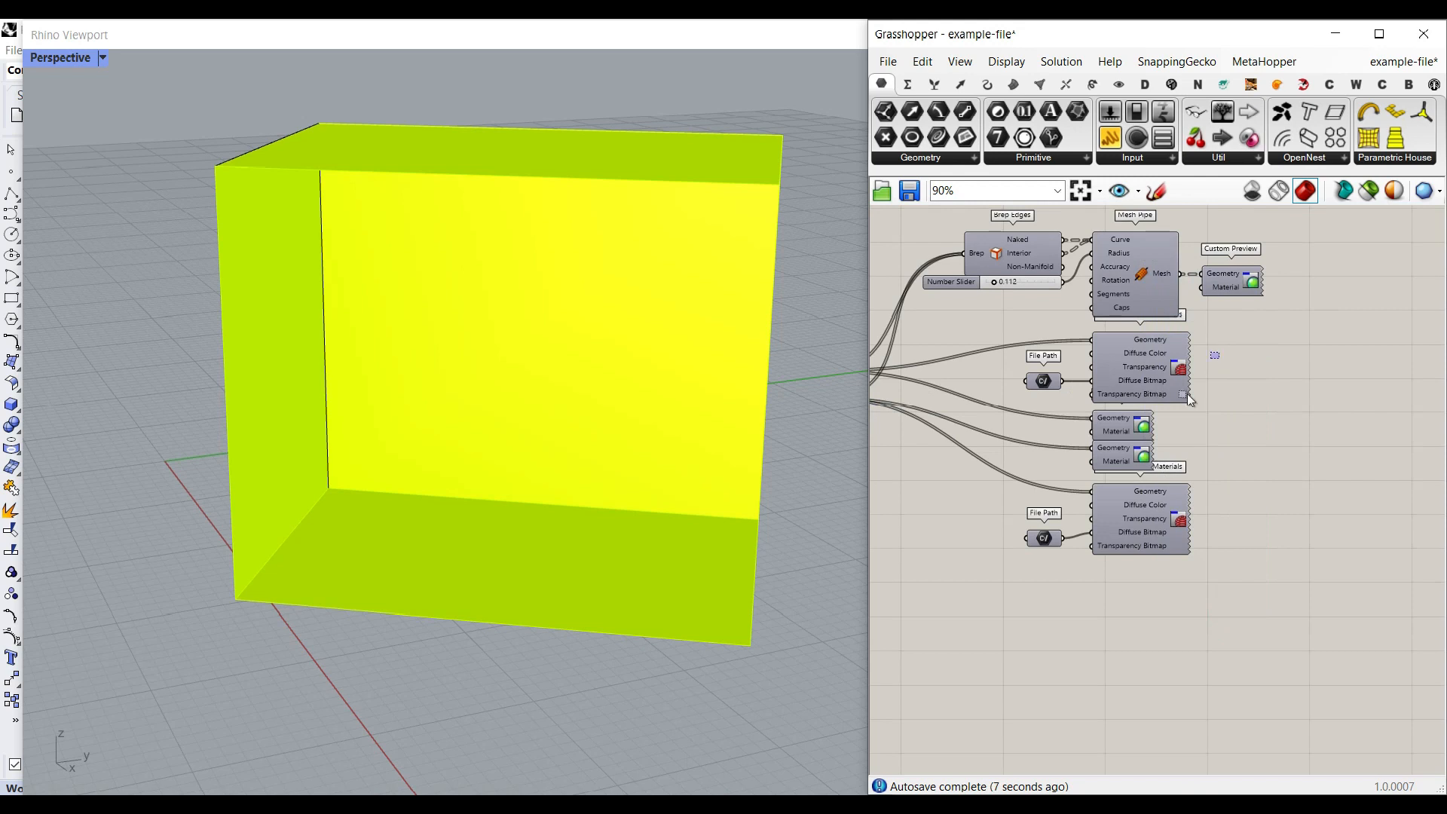
{"action": "left_click_drag", "start_coordinate": [1187, 395], "coordinate": [1143, 524]}
{"action": "right_click", "coordinate": [1260, 392]}
{"action": "left_click", "coordinate": [1283, 401]}
{"action": "left_click", "coordinate": [1281, 397]}
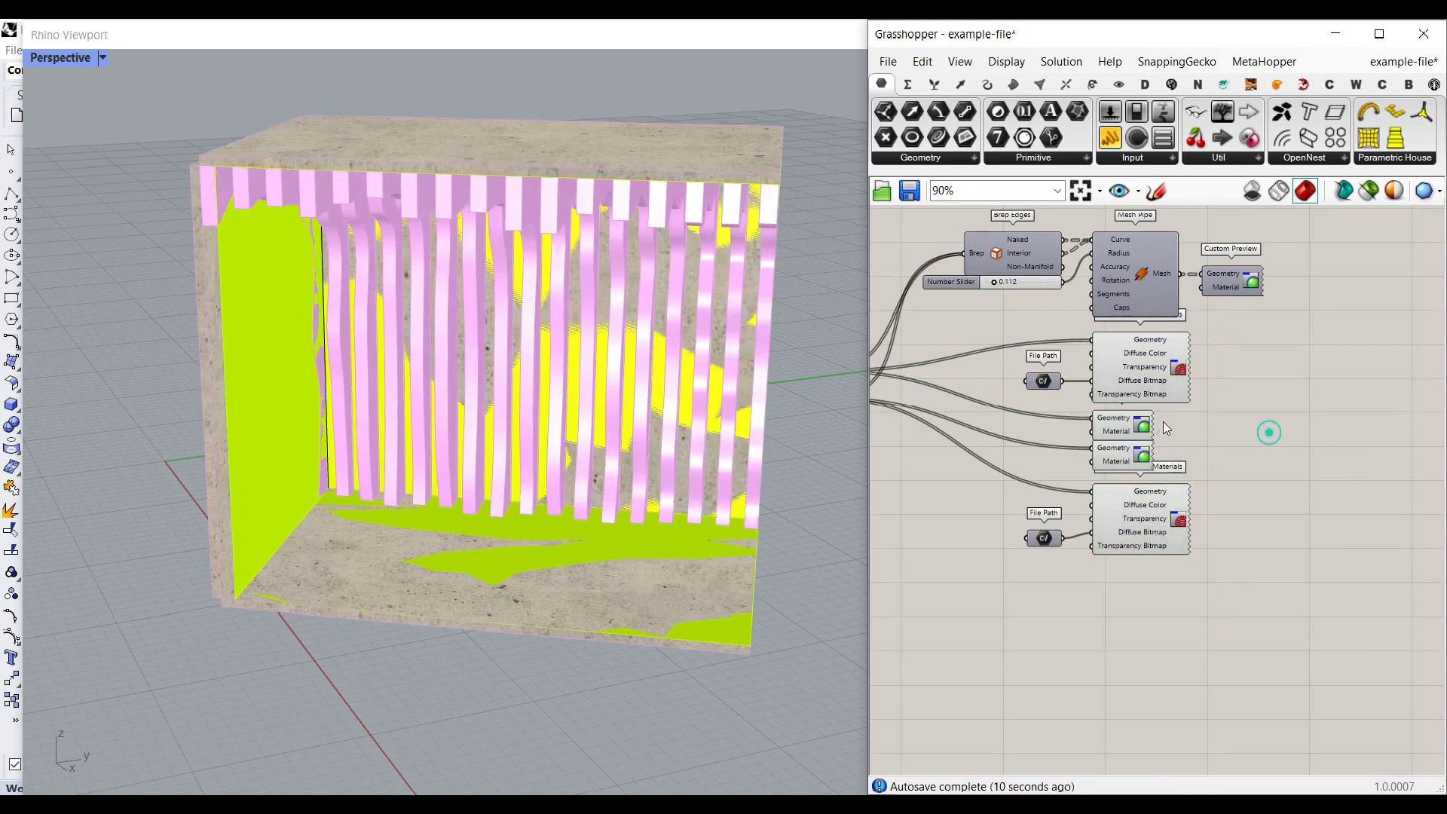
- Turn off the preview of the two plain Custom Preview components between the Custom Preview Materials components
{"action": "left_click_drag", "start_coordinate": [1188, 419], "coordinate": [1141, 455]}
{"action": "right_click", "coordinate": [1211, 414]}
{"action": "left_click", "coordinate": [1230, 424]}
{"action": "left_click", "coordinate": [1245, 437]}
{"action": "right_click_drag", "start_coordinate": [652, 405], "coordinate": [443, 386]}
- Turn on the Custom Preview component that displays the Mesh Pipe edges
{"action": "right_click", "coordinate": [1251, 277]}
{"action": "left_click", "coordinate": [1272, 313]}
{"action": "left_click", "coordinate": [1281, 347]}
{"action": "scroll", "coordinate": [465, 391], "scroll_direction": "up", "scroll_amount": 4}
{"action": "scroll", "coordinate": [465, 390], "scroll_direction": "down", "scroll_amount": 3}
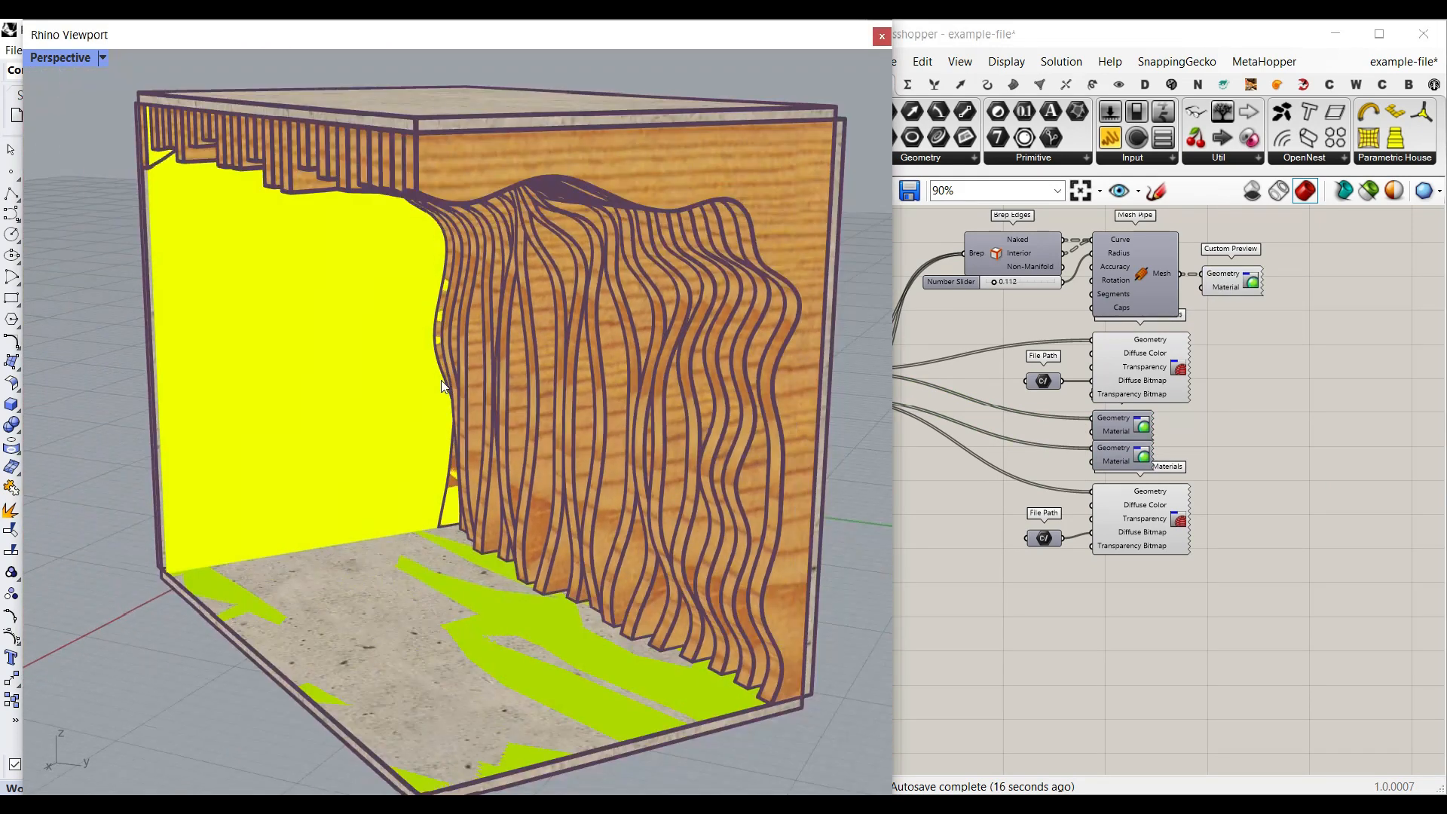
{"action": "left_click", "coordinate": [1011, 522]}
{"action": "scroll", "coordinate": [1074, 529], "scroll_direction": "up", "scroll_amount": 5}
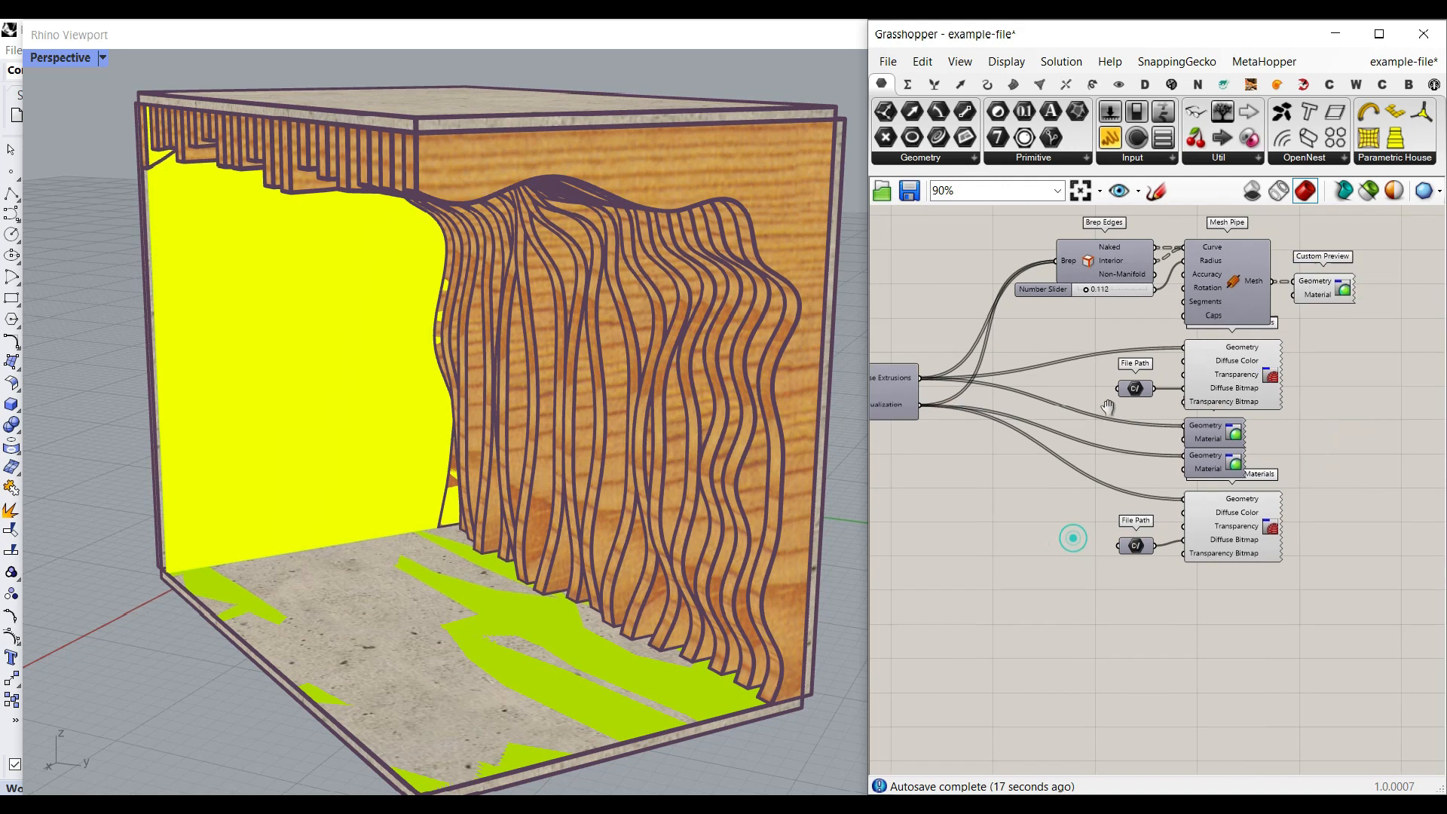
- Select ScotsPine.png as the file of the upper File Path and check the lower File Path's options
{"action": "right_click_drag", "start_coordinate": [1194, 352], "coordinate": [1217, 559]}
{"action": "left_click_drag", "start_coordinate": [1332, 362], "coordinate": [898, 484]}
{"action": "left_click_drag", "start_coordinate": [1117, 431], "coordinate": [1134, 368]}
{"action": "left_click", "coordinate": [1070, 529]}
{"action": "right_click_drag", "start_coordinate": [1069, 529], "coordinate": [1064, 404]}
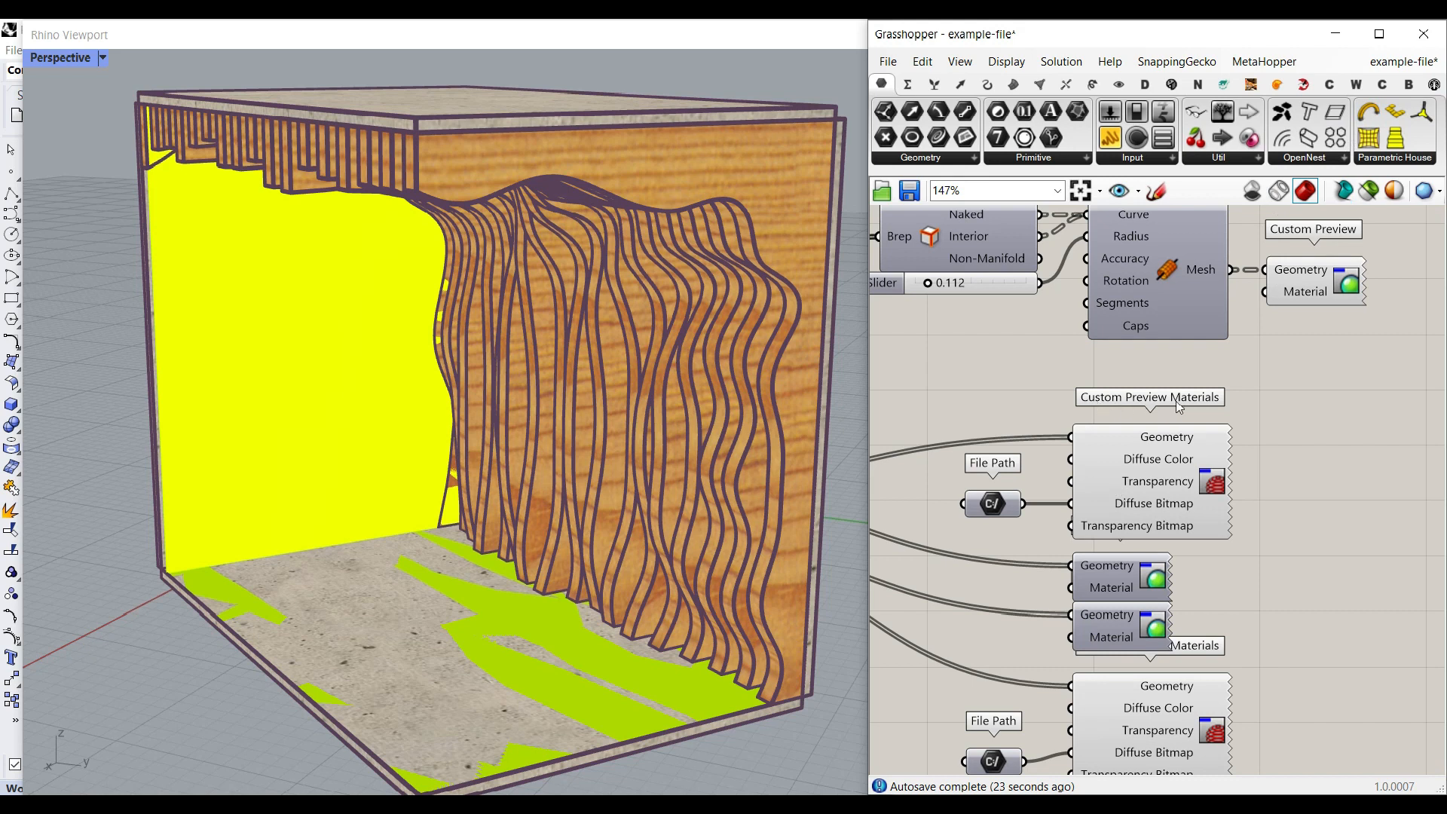
{"action": "right_click_drag", "start_coordinate": [1015, 513], "coordinate": [1109, 444]}
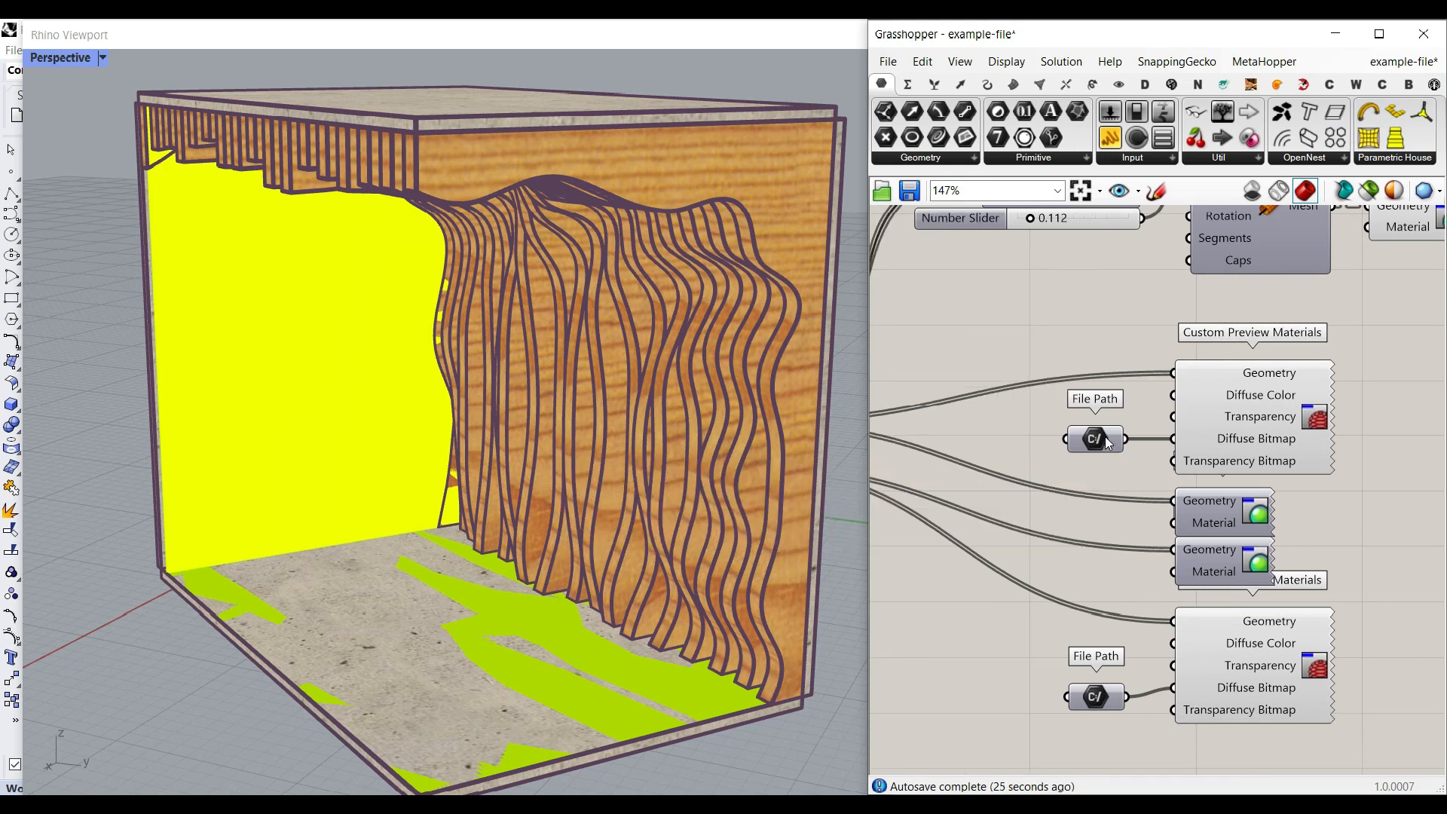
{"action": "right_click", "coordinate": [1104, 437]}
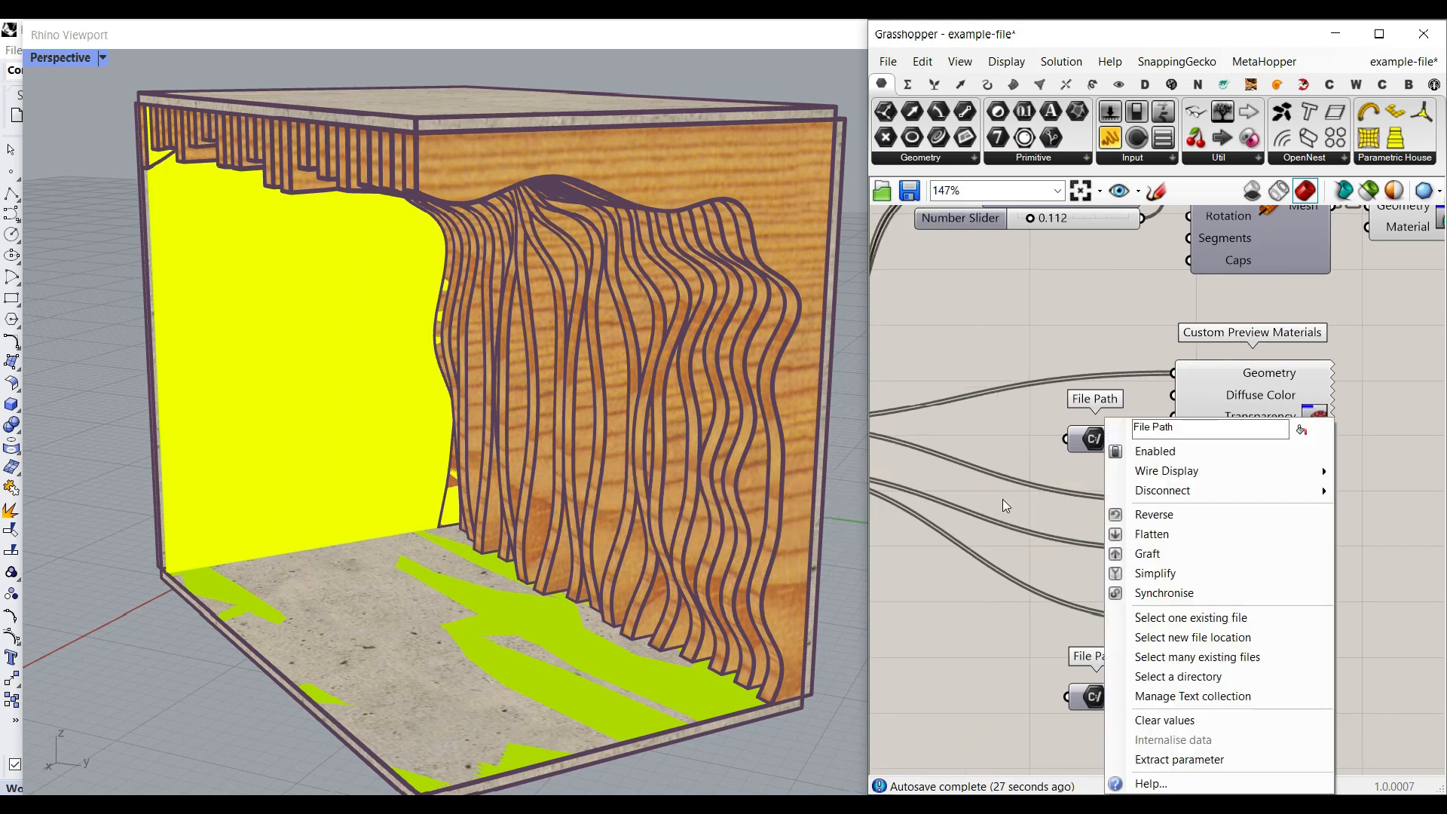
{"action": "left_click", "coordinate": [1160, 620]}
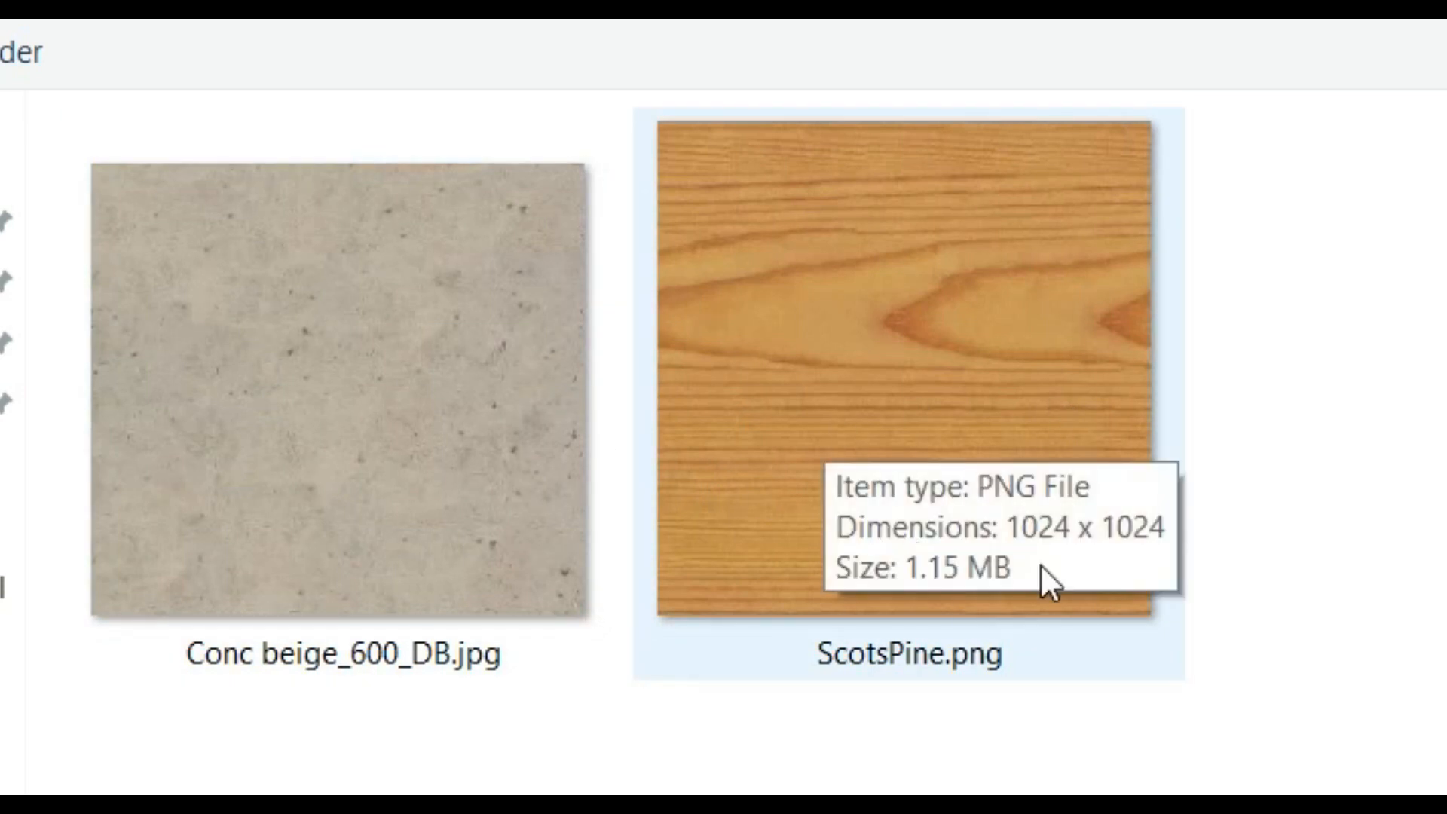
{"action": "double_click", "coordinate": [972, 616]}
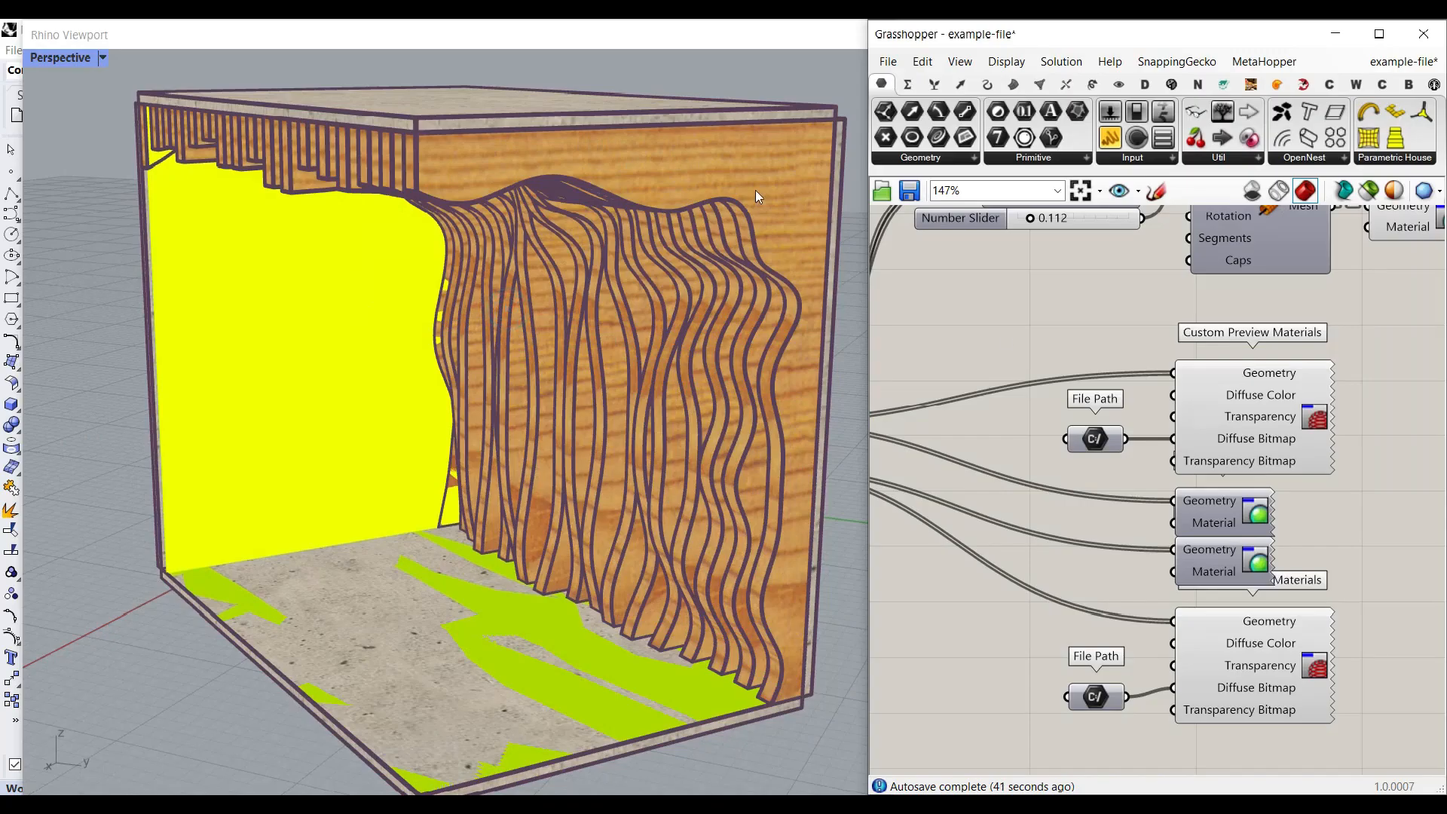
{"action": "right_click", "coordinate": [1103, 698]}
{"action": "left_click", "coordinate": [989, 622]}
- Hide the yellow preview of the room's floor, walls and ceiling surfaces
{"action": "scroll", "coordinate": [1085, 586], "scroll_direction": "down", "scroll_amount": 10}
{"action": "left_click_drag", "start_coordinate": [1171, 575], "coordinate": [1050, 498]}
{"action": "right_click", "coordinate": [1124, 435]}
{"action": "left_click", "coordinate": [1152, 464]}
{"action": "left_click", "coordinate": [1090, 419]}
{"action": "right_click_drag", "start_coordinate": [1273, 493], "coordinate": [941, 431]}
{"action": "scroll", "coordinate": [1214, 435], "scroll_direction": "up", "scroll_amount": 5}
{"action": "right_click_drag", "start_coordinate": [1210, 531], "coordinate": [1106, 458]}
{"action": "scroll", "coordinate": [1106, 457], "scroll_direction": "up", "scroll_amount": 4}
{"action": "right_click_drag", "start_coordinate": [407, 471], "coordinate": [561, 448]}
{"action": "right_click_drag", "start_coordinate": [1241, 347], "coordinate": [1222, 454]}
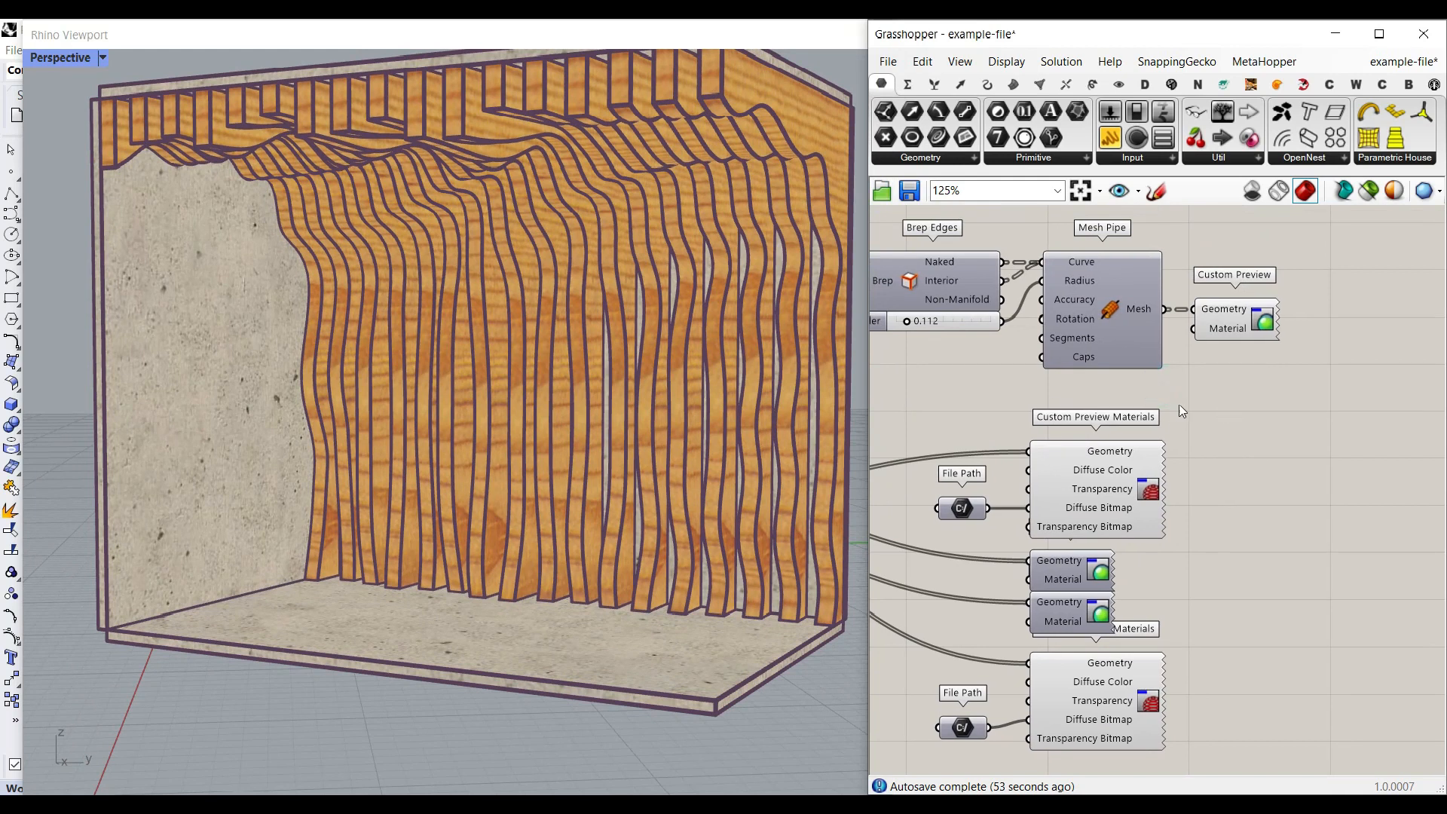
- Add a black Colour Swatch and connect it to the Material input of the Mesh Pipe's Custom Preview
{"action": "double_click", "coordinate": [1161, 389]}
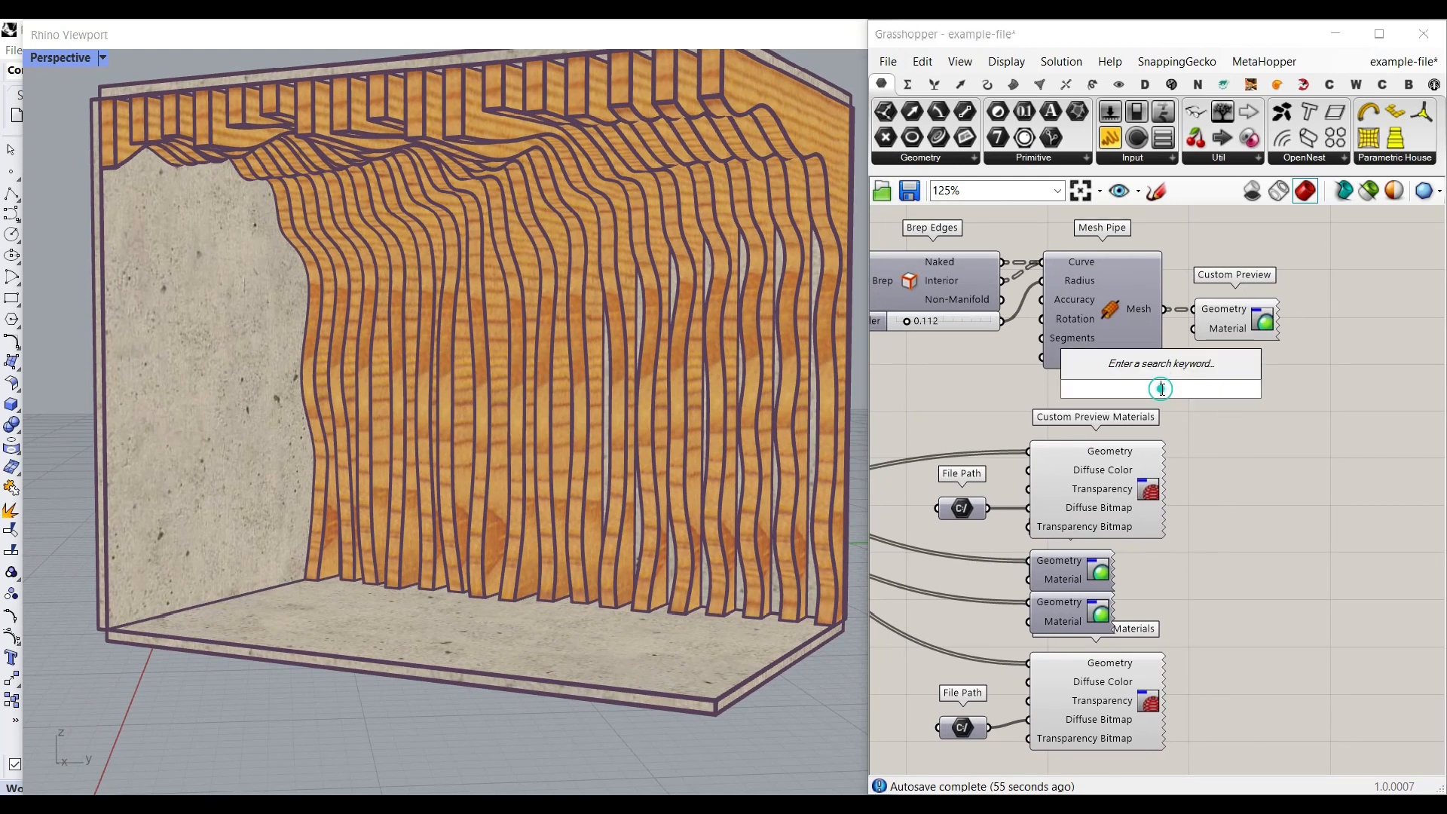
{"action": "type", "text": "swatch"}
{"action": "key", "text": "Return"}
{"action": "left_click", "coordinate": [1131, 370]}
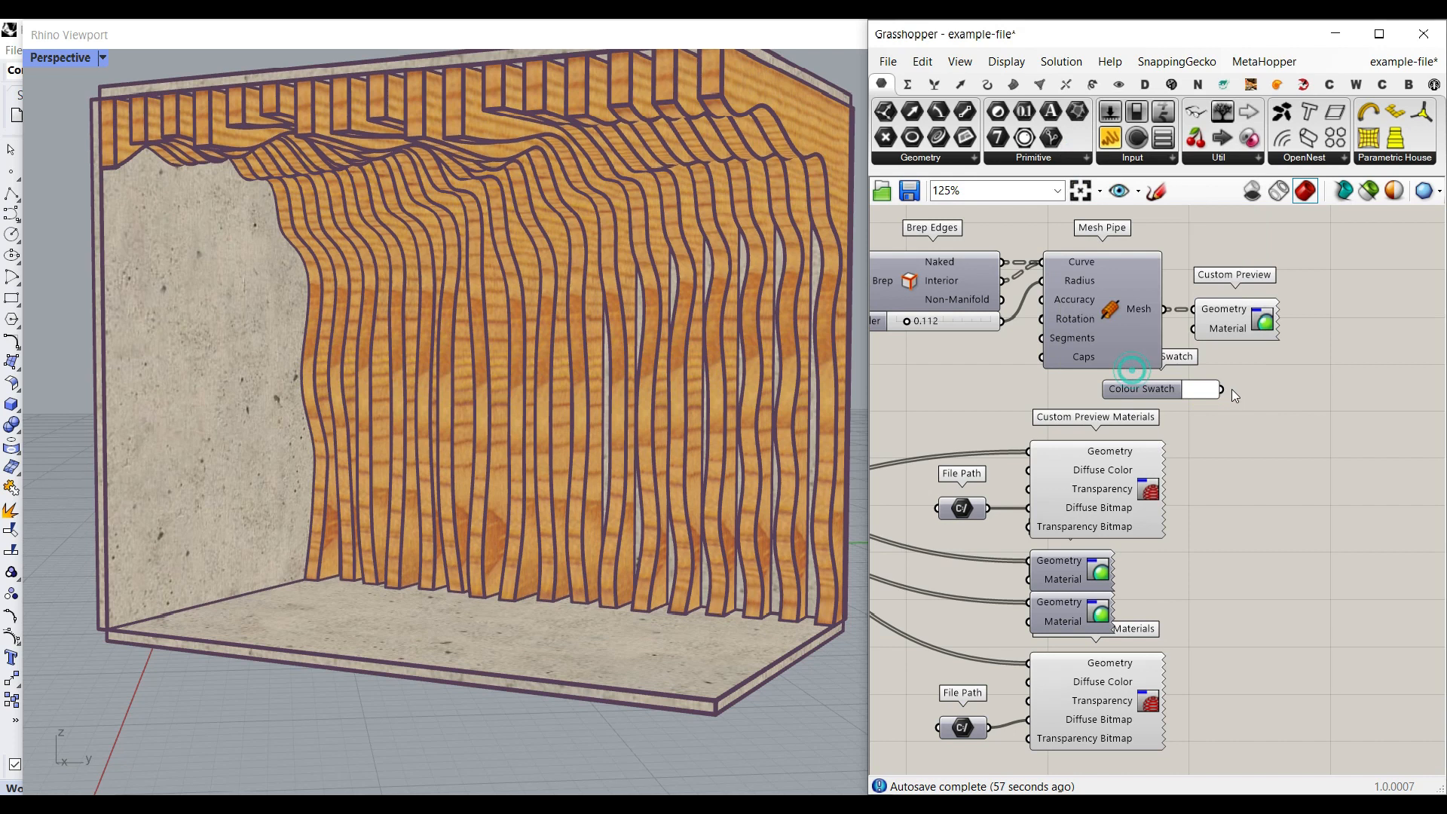
{"action": "left_click_drag", "start_coordinate": [1203, 348], "coordinate": [1197, 330]}
{"action": "left_click", "coordinate": [1200, 389]}
{"action": "left_click_drag", "start_coordinate": [1400, 532], "coordinate": [1219, 577]}
{"action": "left_click", "coordinate": [1012, 374]}
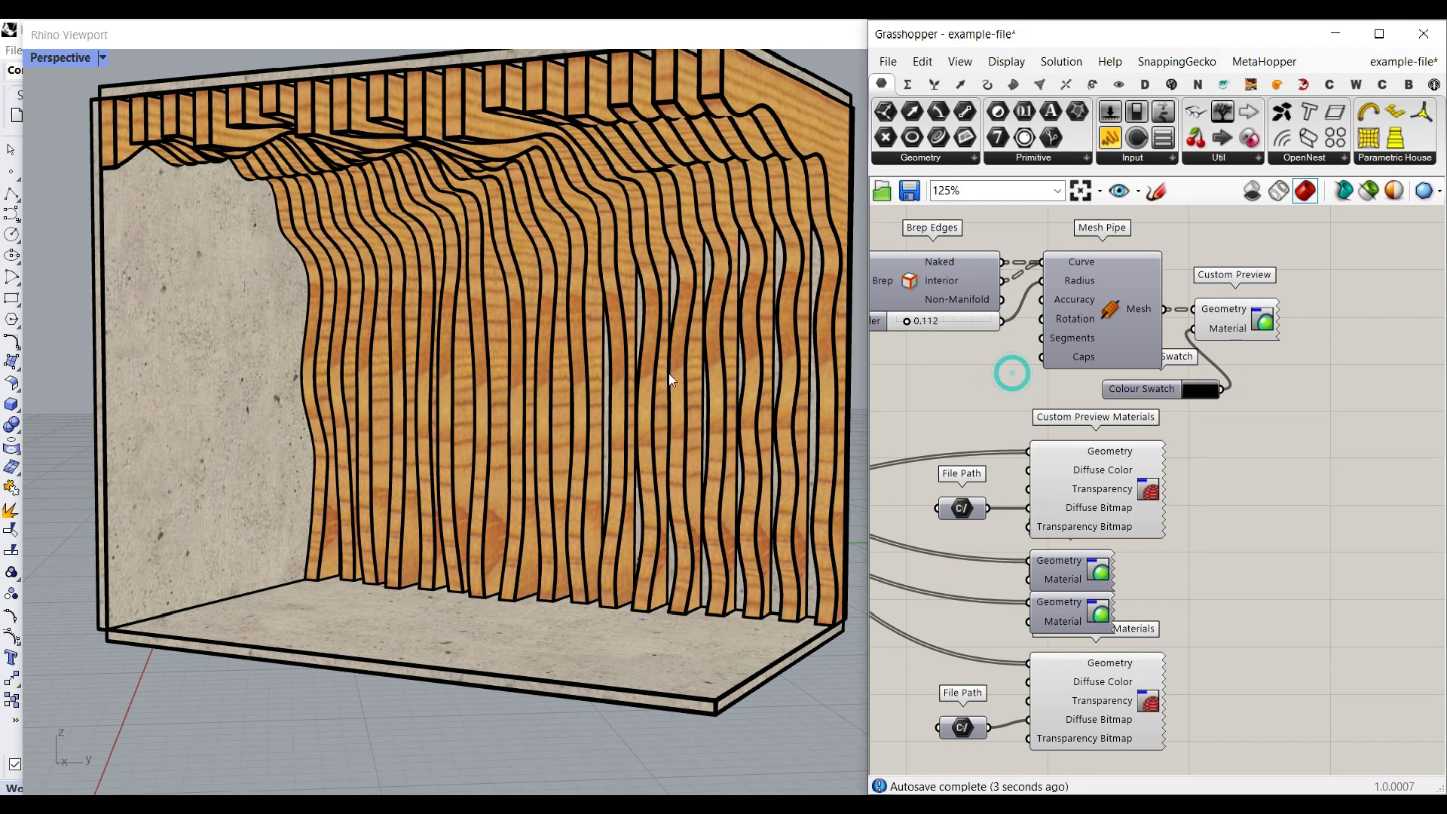
- Set the extrusion cluster's Thickness slider to 0.59
{"action": "scroll", "coordinate": [653, 358], "scroll_direction": "down", "scroll_amount": 4}
{"action": "right_click_drag", "start_coordinate": [637, 342], "coordinate": [558, 323]}
{"action": "right_click_drag", "start_coordinate": [632, 380], "coordinate": [575, 376]}
{"action": "scroll", "coordinate": [533, 361], "scroll_direction": "down", "scroll_amount": 2}
{"action": "right_click_drag", "start_coordinate": [1215, 468], "coordinate": [1301, 463]}
{"action": "scroll", "coordinate": [1300, 463], "scroll_direction": "down", "scroll_amount": 5}
{"action": "right_click_drag", "start_coordinate": [1057, 463], "coordinate": [1272, 468]}
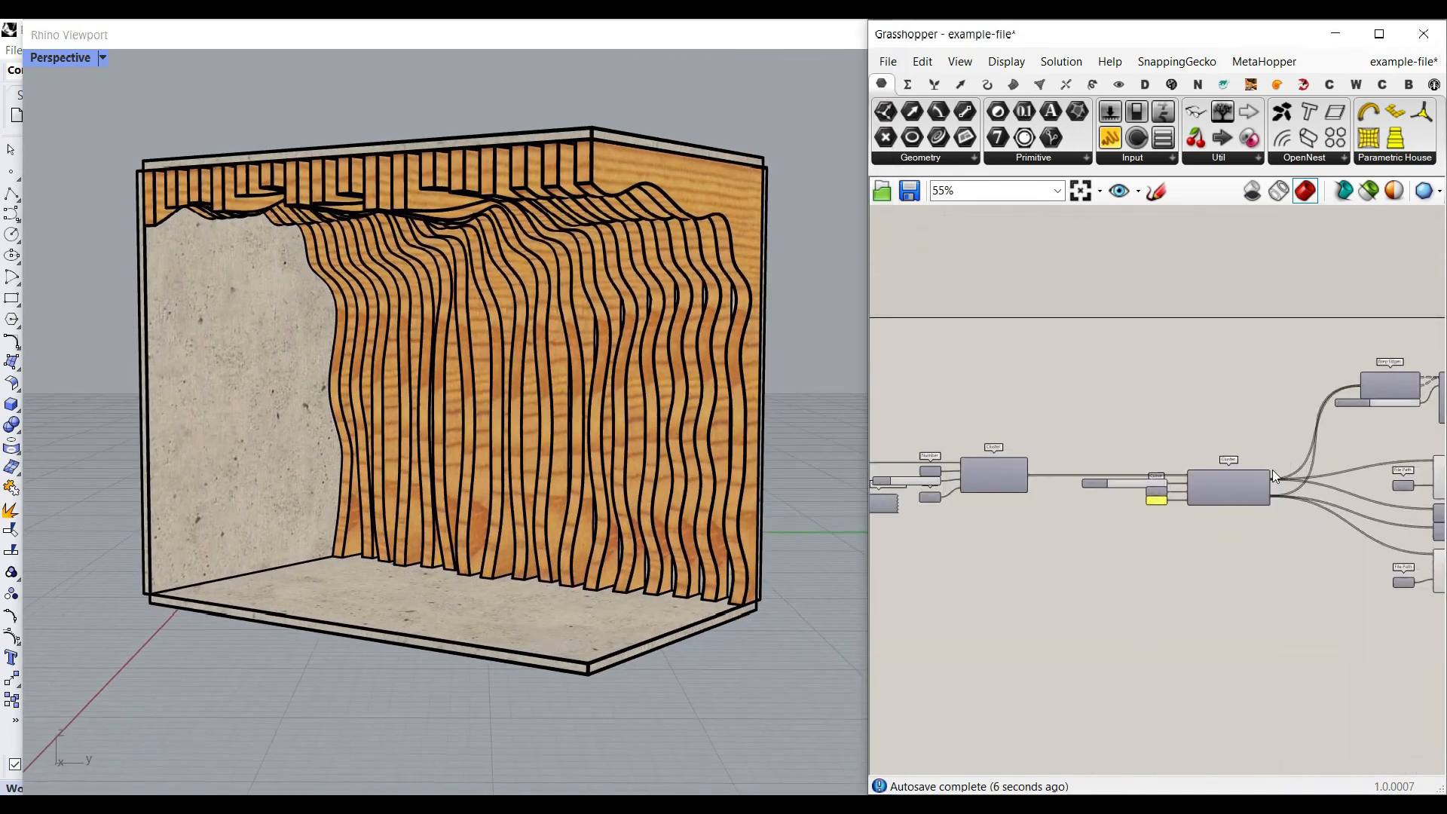
{"action": "scroll", "coordinate": [1160, 489], "scroll_direction": "up", "scroll_amount": 9}
{"action": "right_click_drag", "start_coordinate": [1075, 417], "coordinate": [1024, 515]}
{"action": "left_click_drag", "start_coordinate": [1019, 490], "coordinate": [969, 490]}
{"action": "right_click_drag", "start_coordinate": [339, 450], "coordinate": [759, 295]}
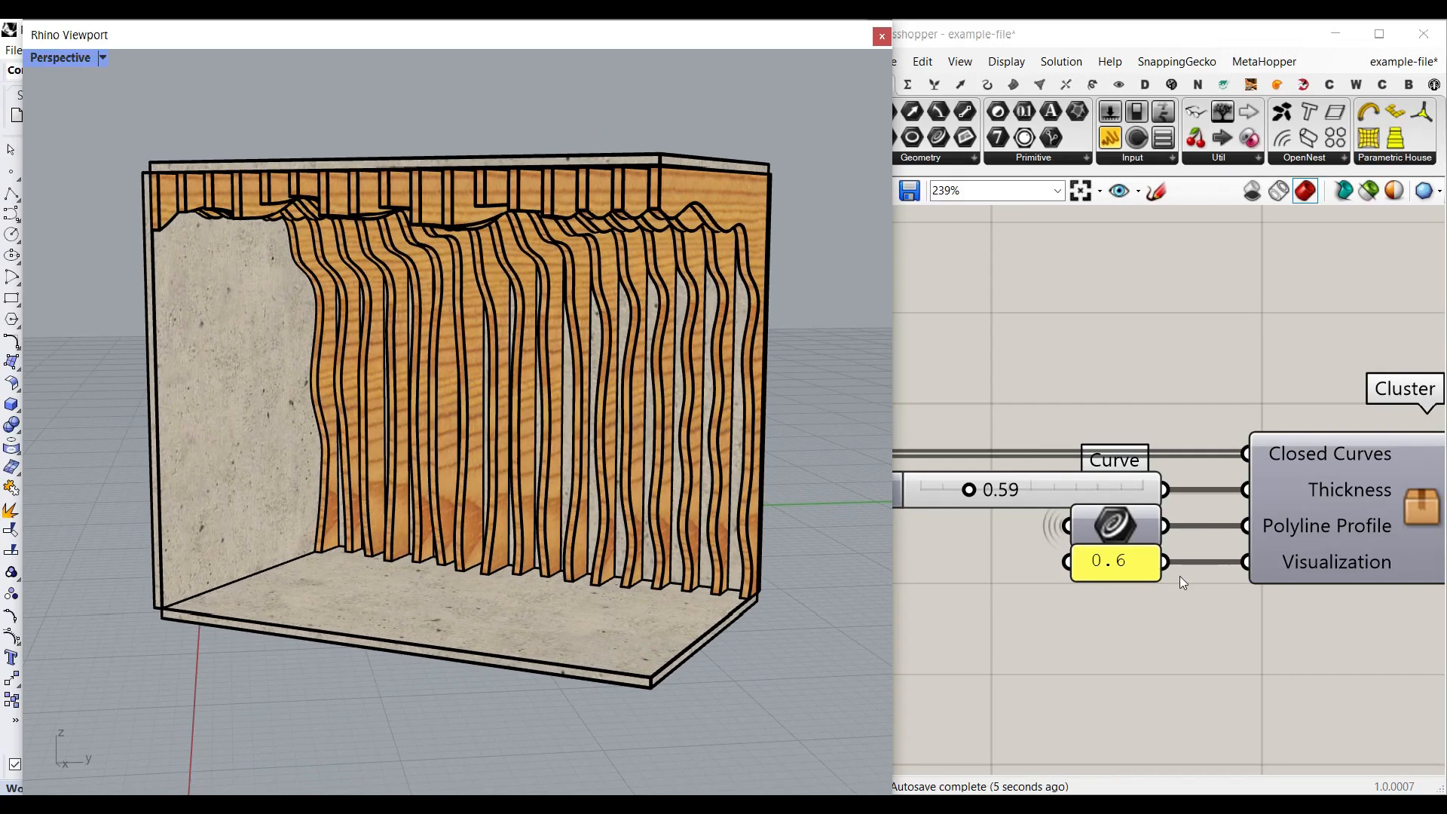
- Set the panel feeding the extrusion cluster's Visualization input to 1 and inspect the room slabs in the Rhino viewport
{"action": "scroll", "coordinate": [1088, 513], "scroll_direction": "down", "scroll_amount": 2}
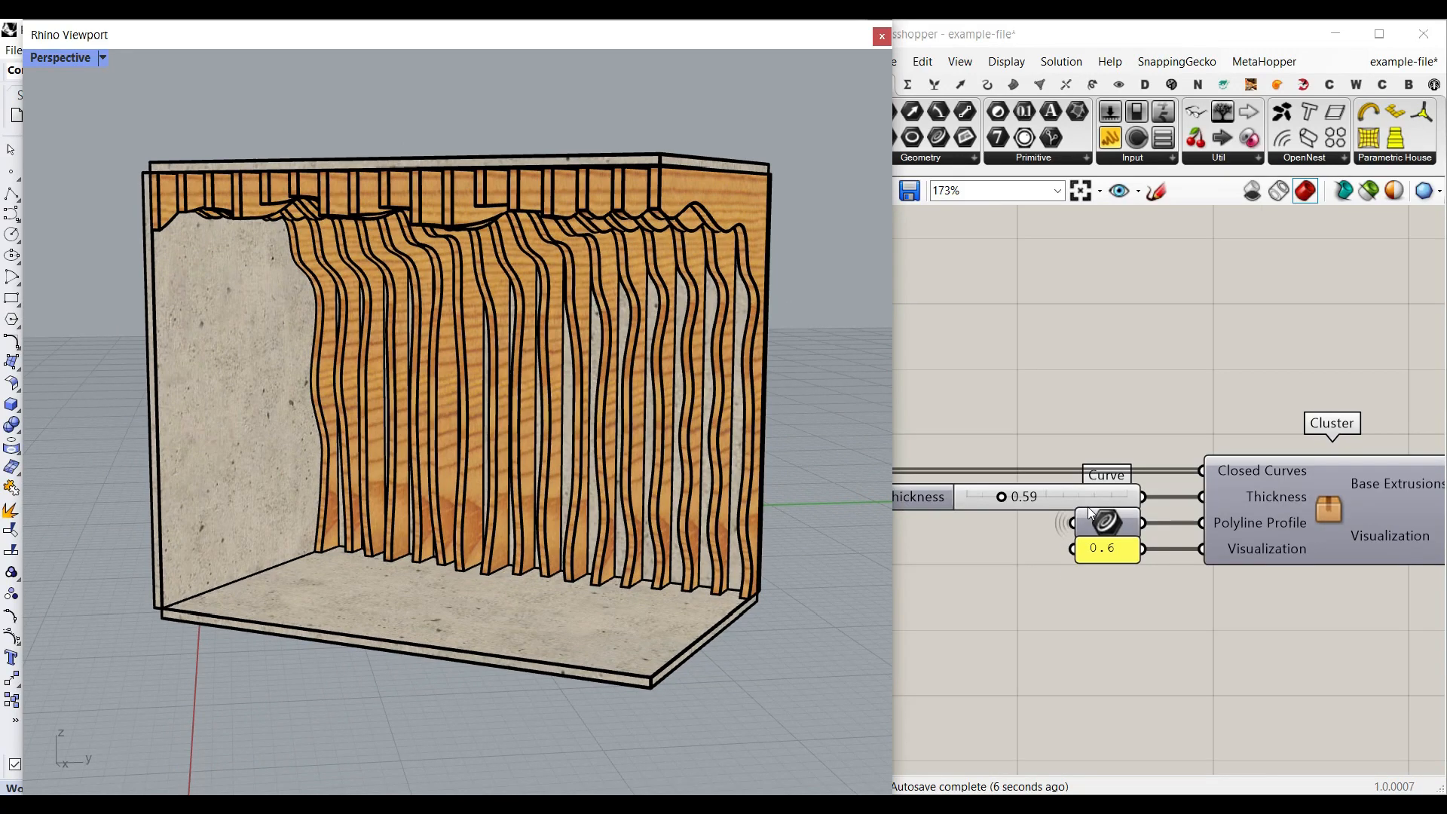
{"action": "double_click", "coordinate": [1110, 554]}
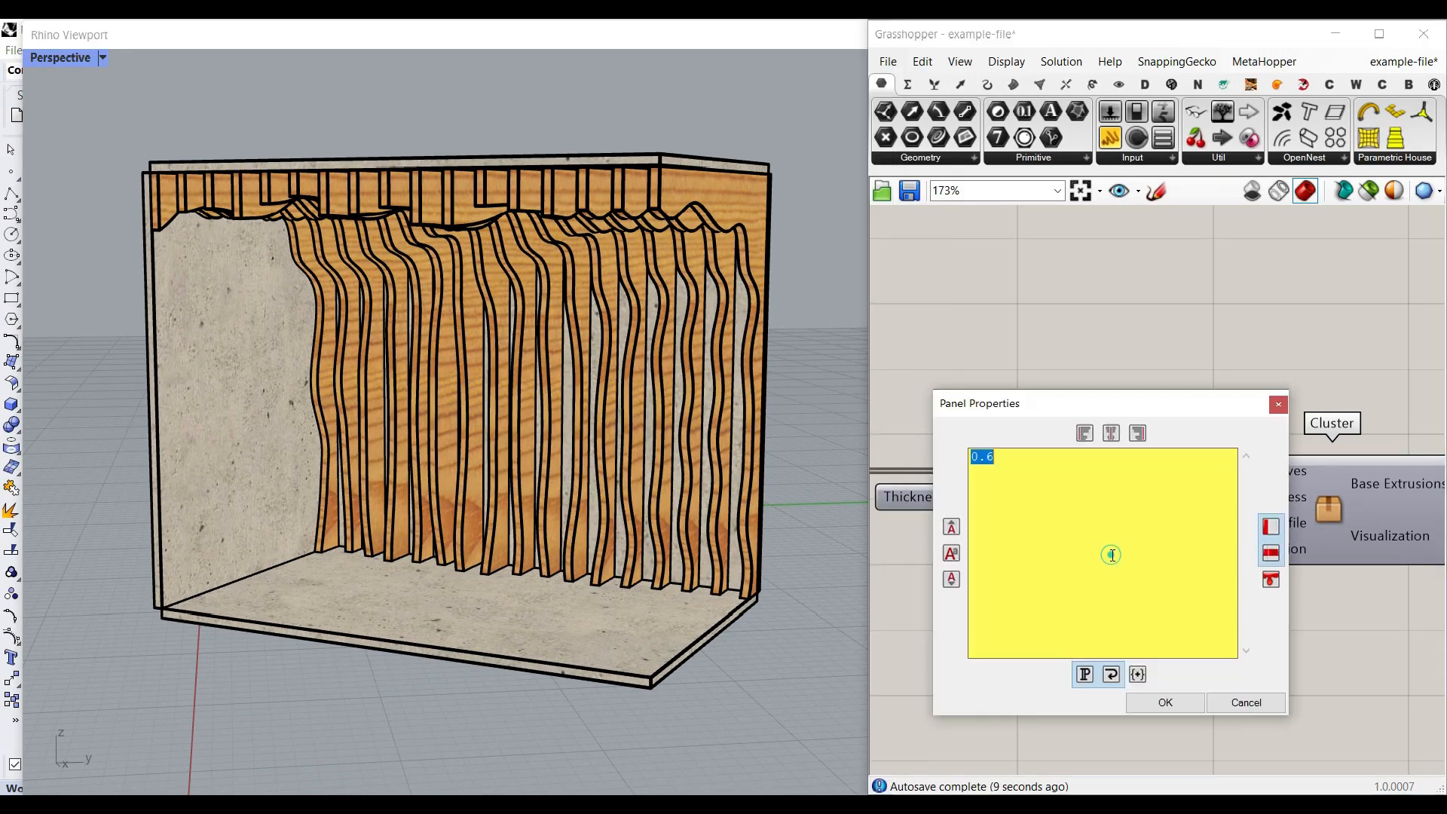
{"action": "type", "text": "1"}
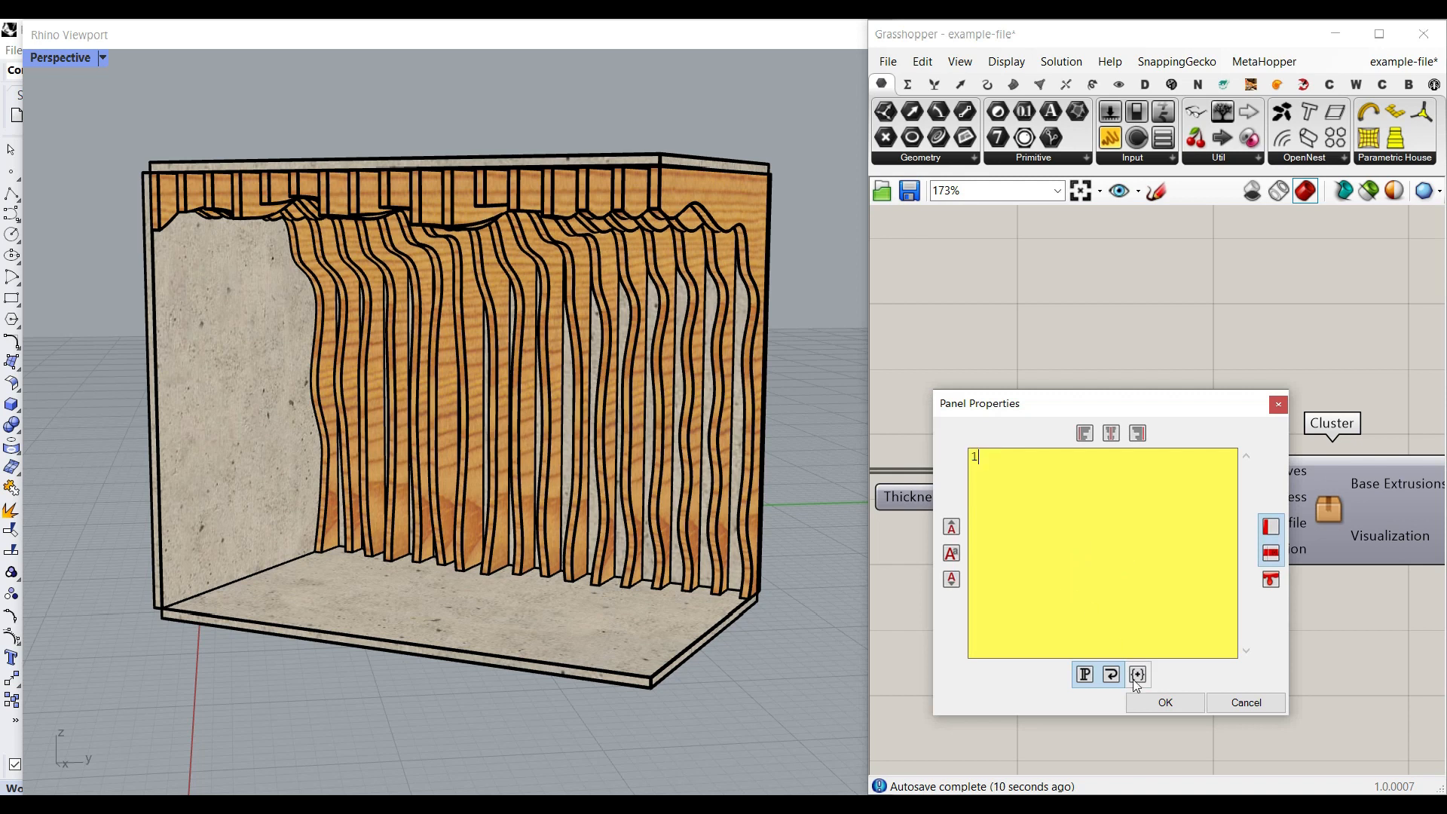
{"action": "left_click", "coordinate": [1165, 702]}
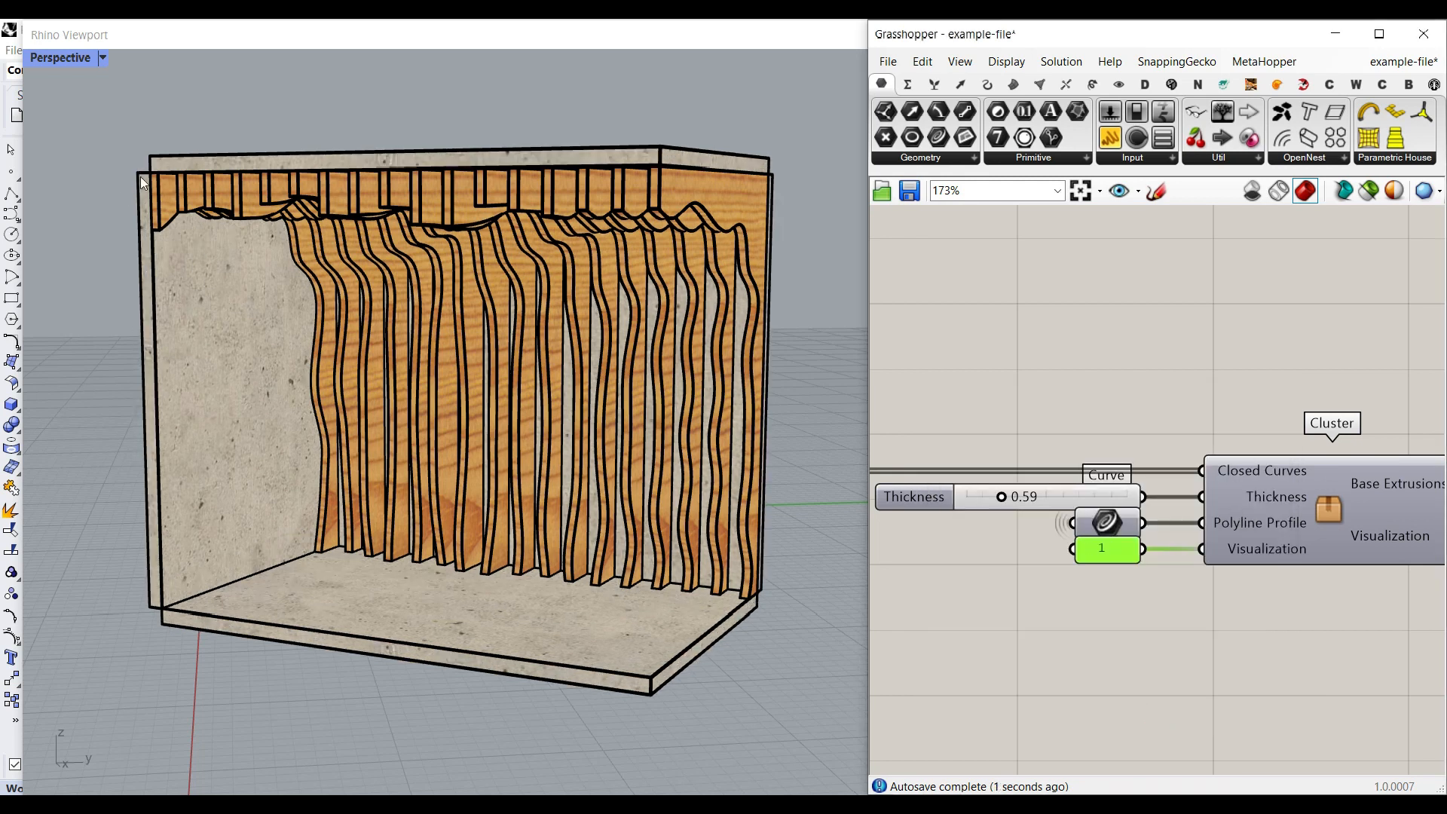
{"action": "scroll", "coordinate": [189, 170], "scroll_direction": "up", "scroll_amount": 3}
{"action": "scroll", "coordinate": [188, 171], "scroll_direction": "down", "scroll_amount": 5}
{"action": "right_click_drag", "start_coordinate": [284, 329], "coordinate": [440, 406]}
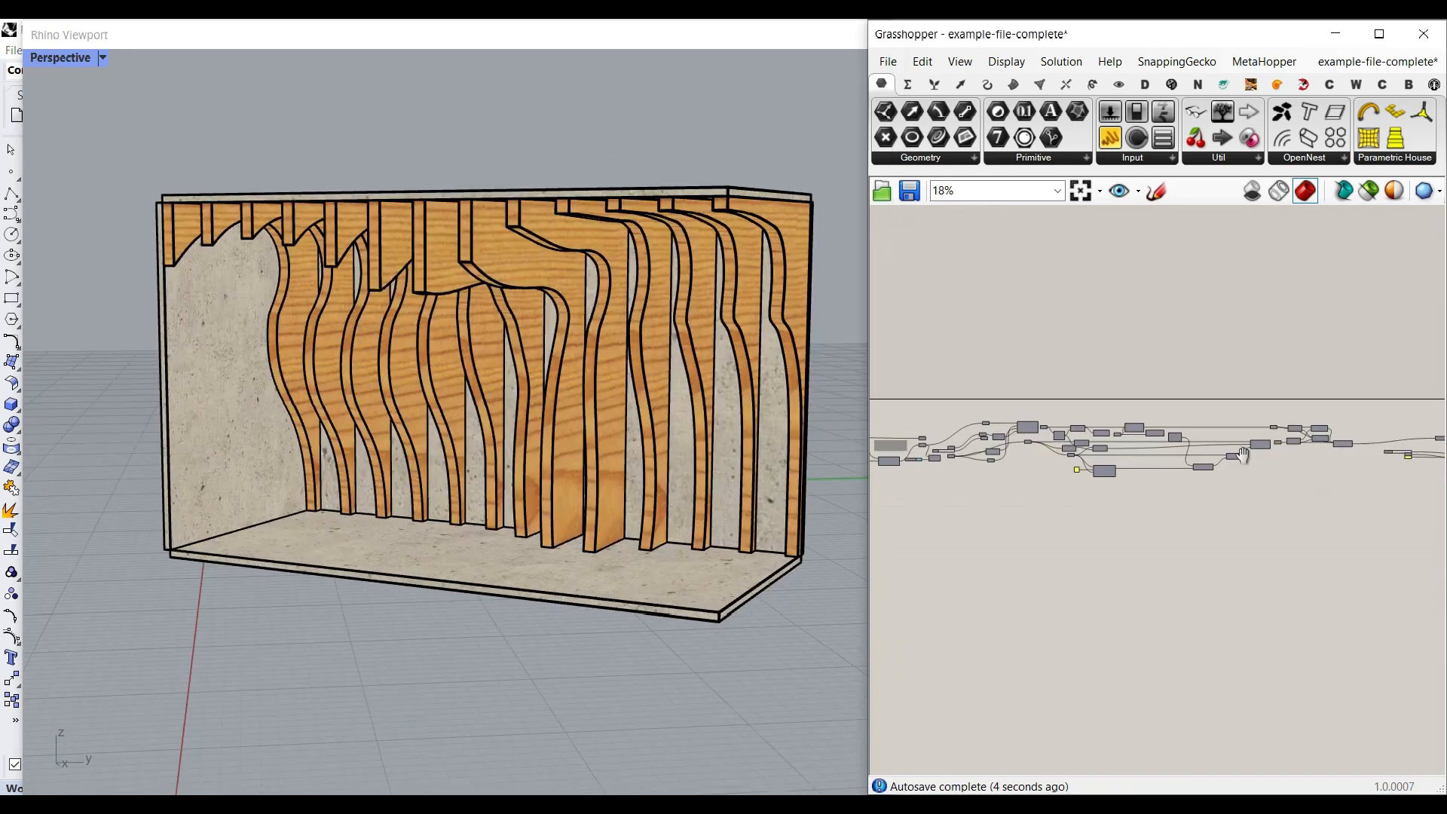
- Examine the example-file-complete definition, including its fillet, extrusion and profile normal direction components, together with the wavy wooden wall and ceiling preview
{"action": "scroll", "coordinate": [1269, 475], "scroll_direction": "down", "scroll_amount": 2}
{"action": "right_click_drag", "start_coordinate": [1018, 452], "coordinate": [1127, 463]}
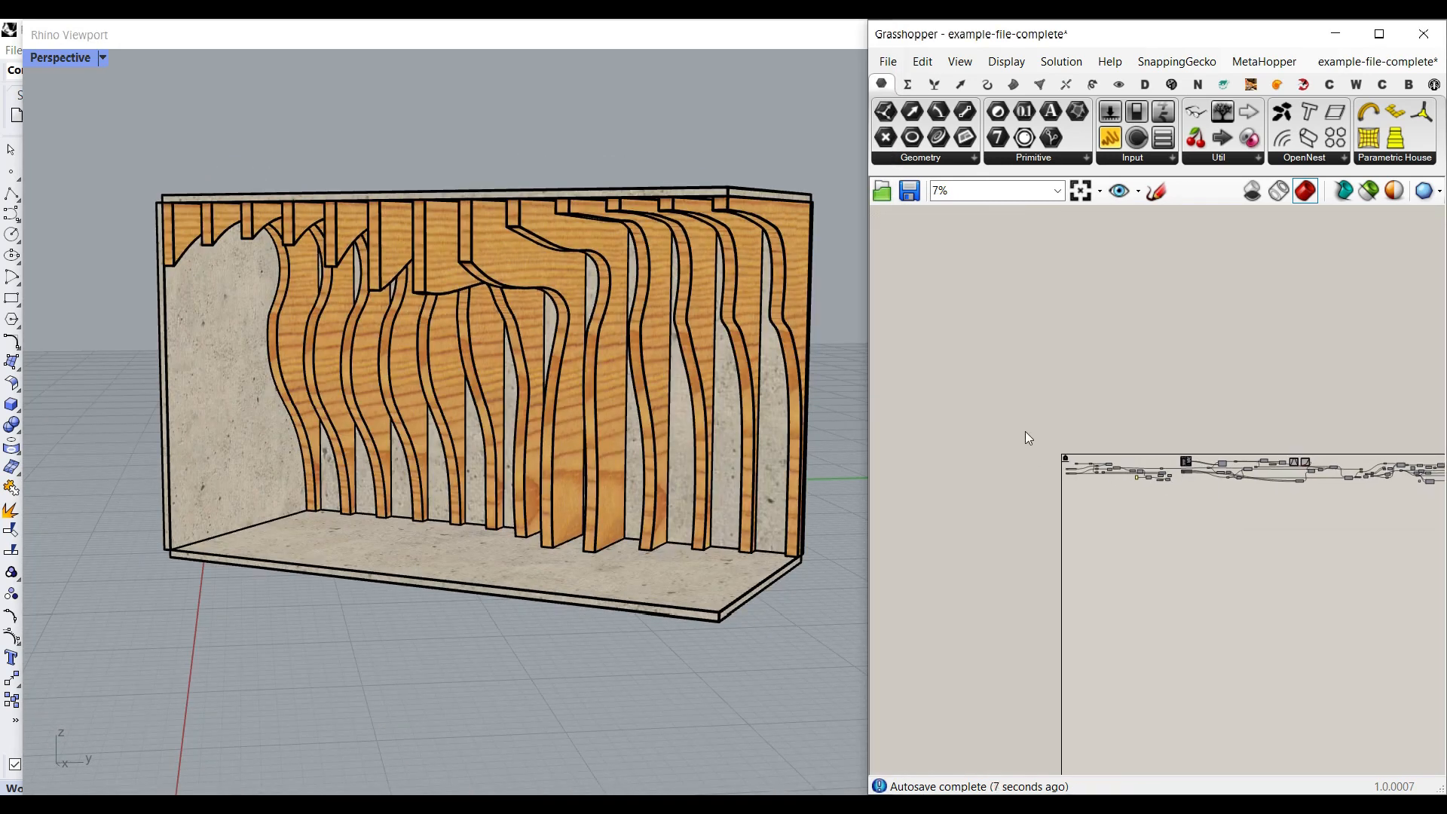
{"action": "scroll", "coordinate": [1080, 481], "scroll_direction": "up", "scroll_amount": 2}
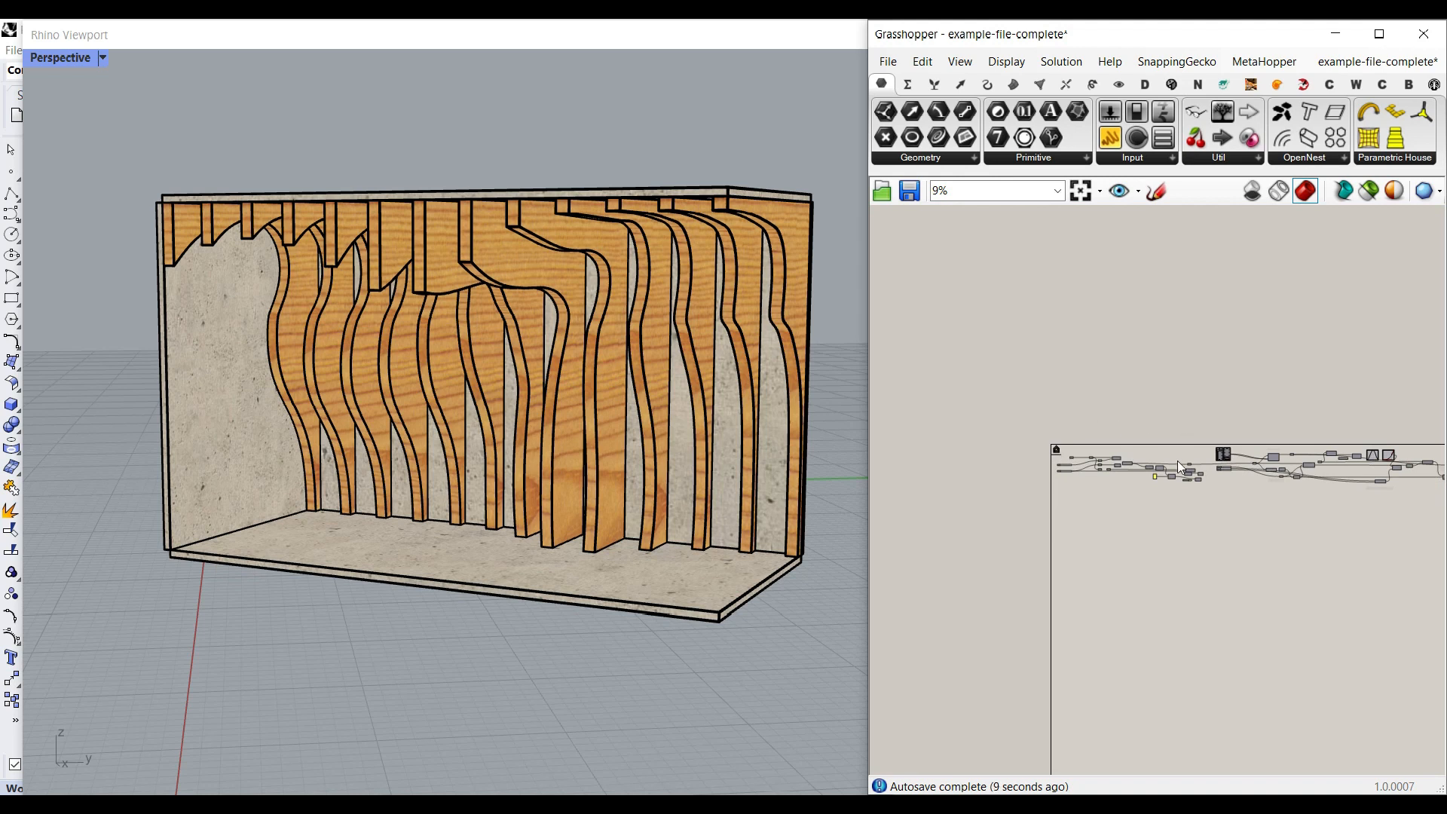
{"action": "scroll", "coordinate": [1176, 459], "scroll_direction": "up", "scroll_amount": 8}
{"action": "right_click_drag", "start_coordinate": [1236, 387], "coordinate": [1057, 401]}
{"action": "right_click_drag", "start_coordinate": [968, 387], "coordinate": [1286, 400]}
{"action": "right_click_drag", "start_coordinate": [1036, 394], "coordinate": [1171, 401]}
{"action": "mouse_move", "coordinate": [486, 400]}
{"action": "right_mouse_down"}
{"action": "mouse_move", "coordinate": [406, 404]}
{"action": "mouse_move", "coordinate": [580, 396]}
{"action": "mouse_move", "coordinate": [490, 401]}
{"action": "right_mouse_up"}
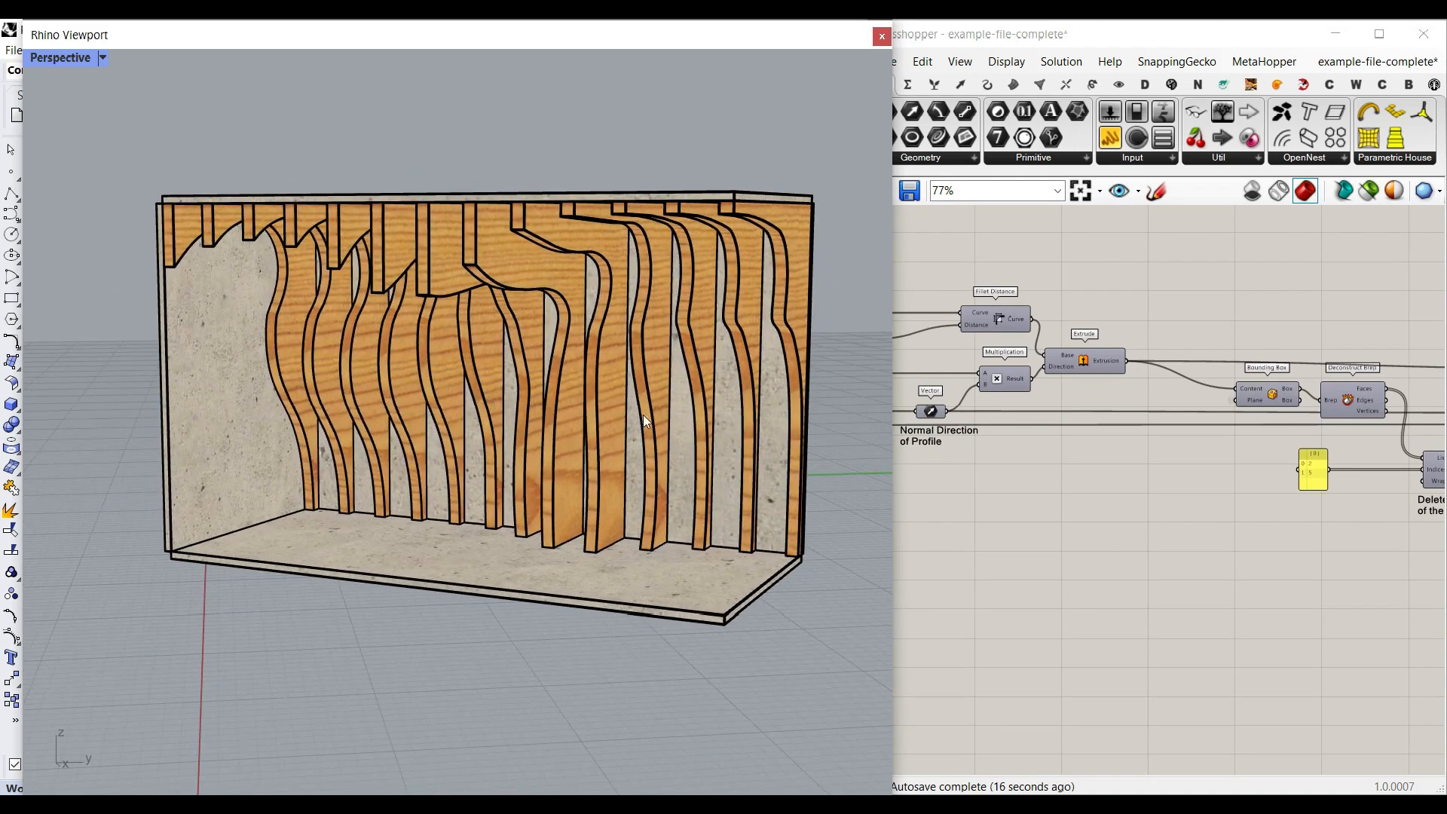
{"action": "left_click", "coordinate": [993, 467]}
{"action": "right_click_drag", "start_coordinate": [907, 477], "coordinate": [1100, 506]}
{"action": "mouse_move", "coordinate": [468, 476]}
{"action": "right_mouse_down"}
{"action": "mouse_move", "coordinate": [520, 454]}
{"action": "mouse_move", "coordinate": [595, 452]}
{"action": "mouse_move", "coordinate": [469, 457]}
{"action": "right_mouse_up"}
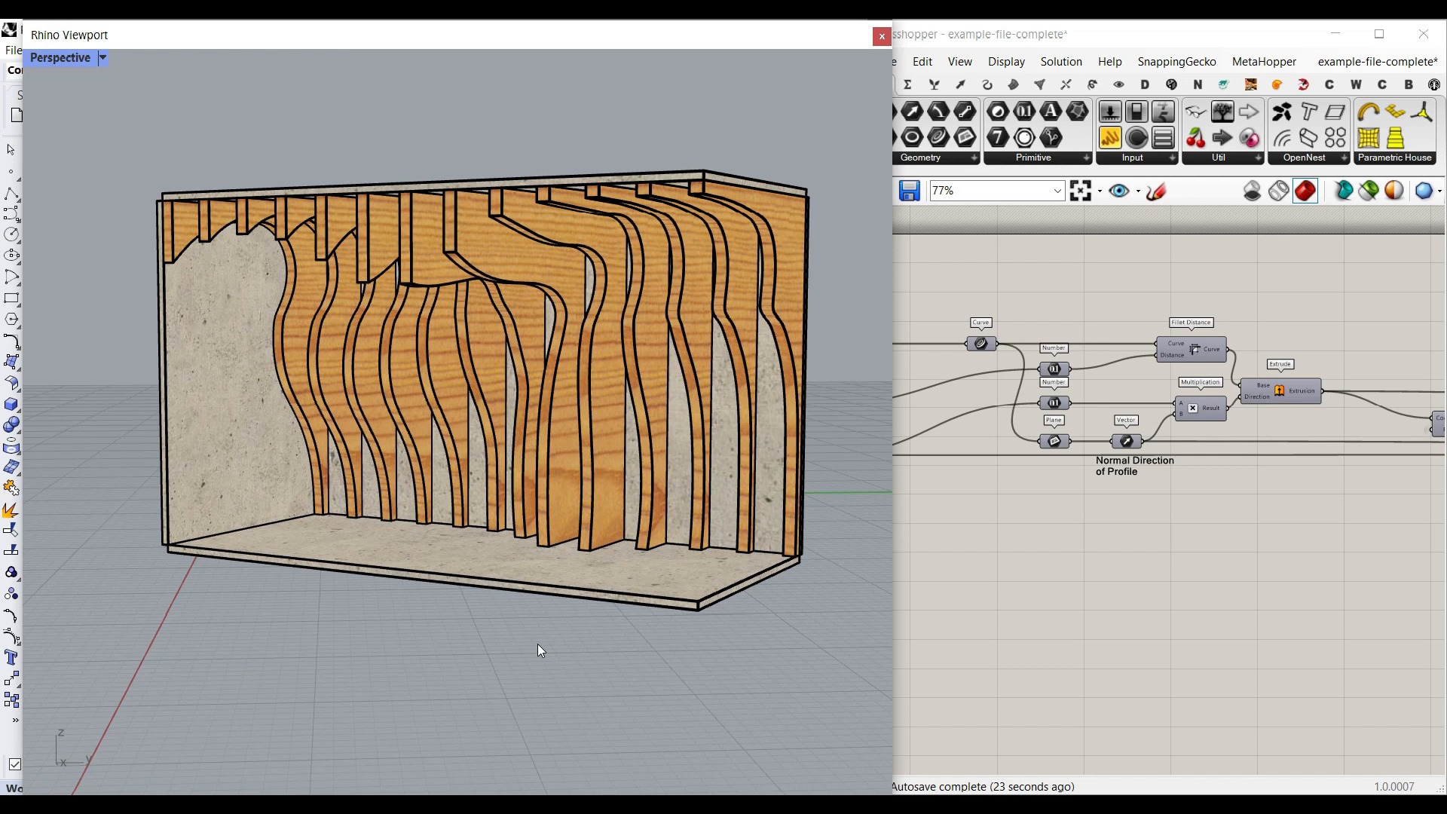